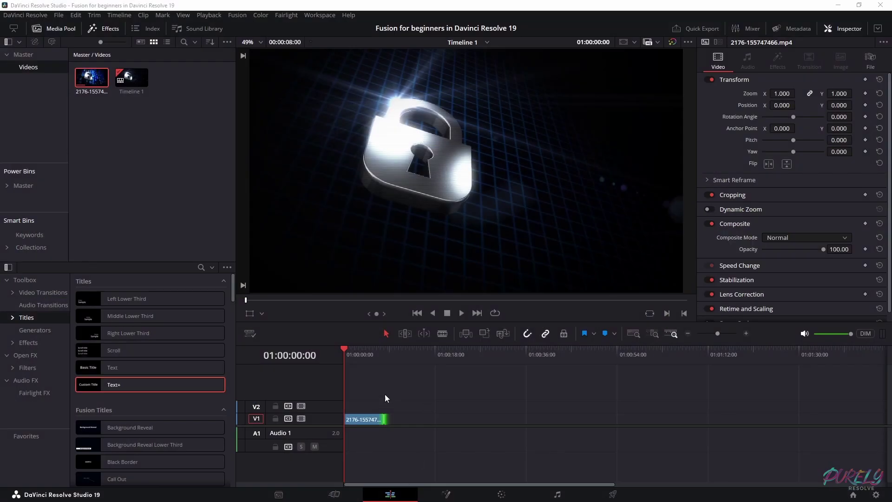
Play back the padlock clip on V1 and place the playhead within it at 01:00:01:20.
left_click(354, 416)
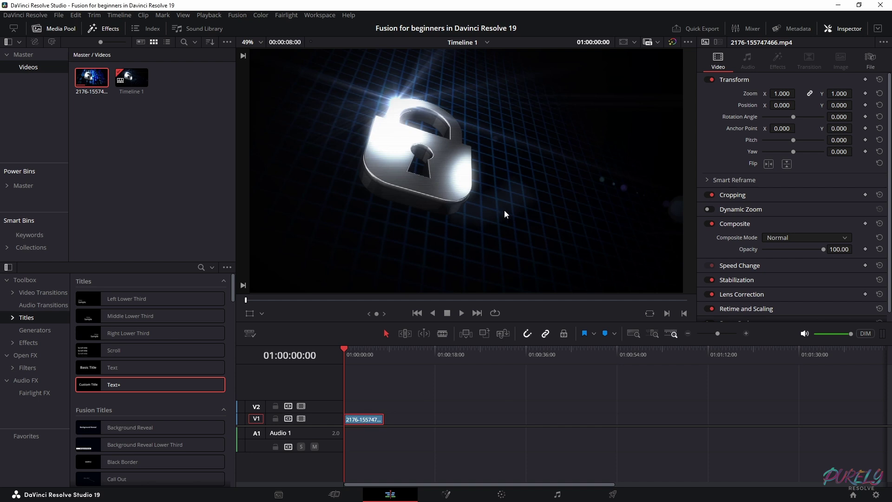
key("space")
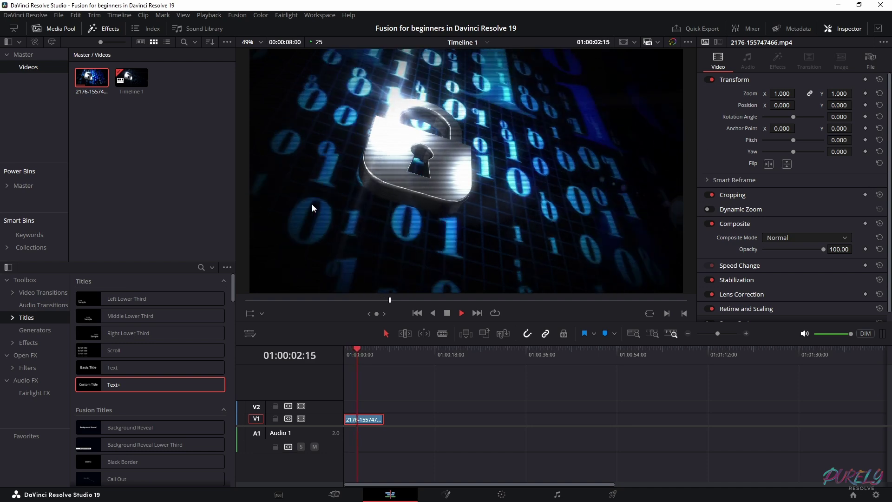
key("space")
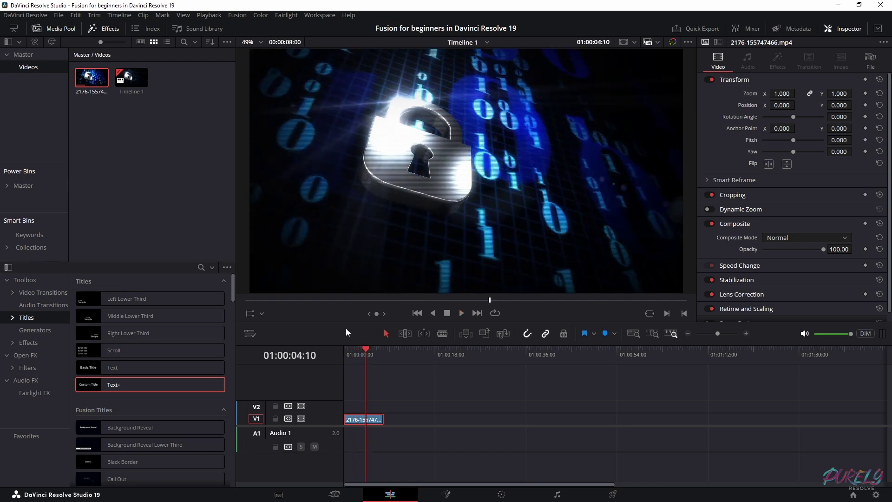
left_click(352, 354)
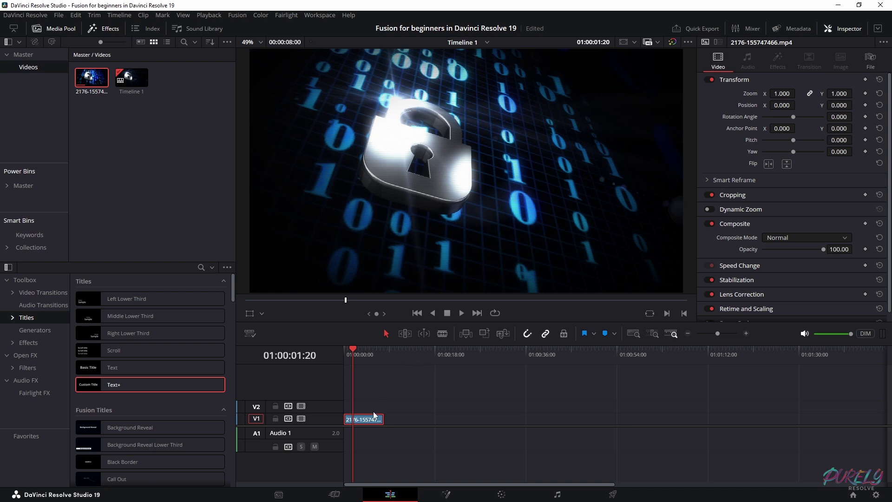
Switch to the Fusion page for the padlock clip and display MediaIn1 in the first viewer.
left_click(448, 495)
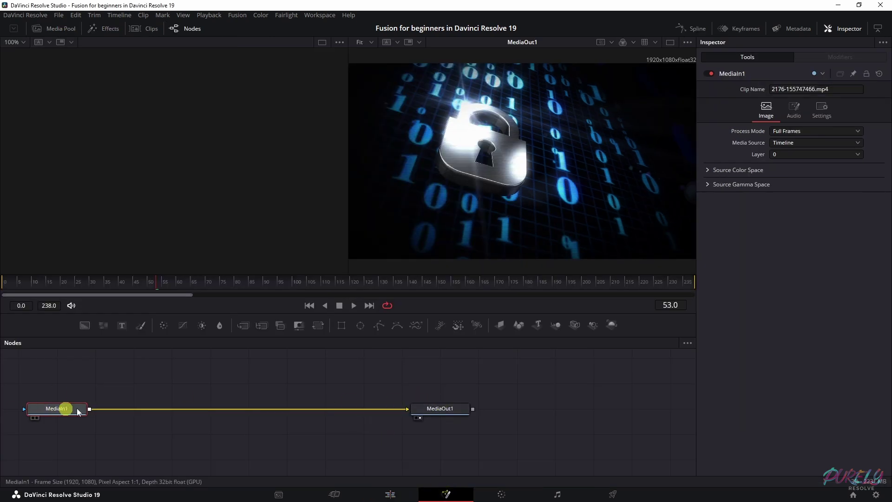
left_click(439, 411)
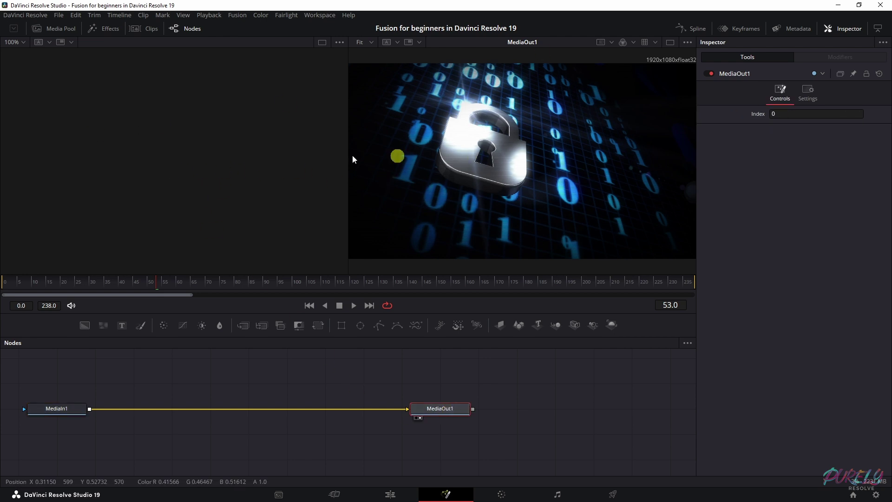
left_click(670, 42)
left_click(670, 42)
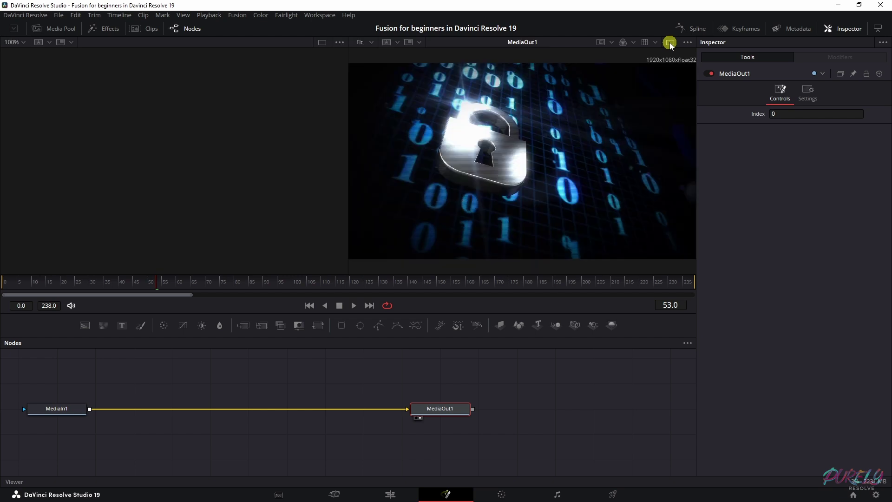
left_click(54, 408)
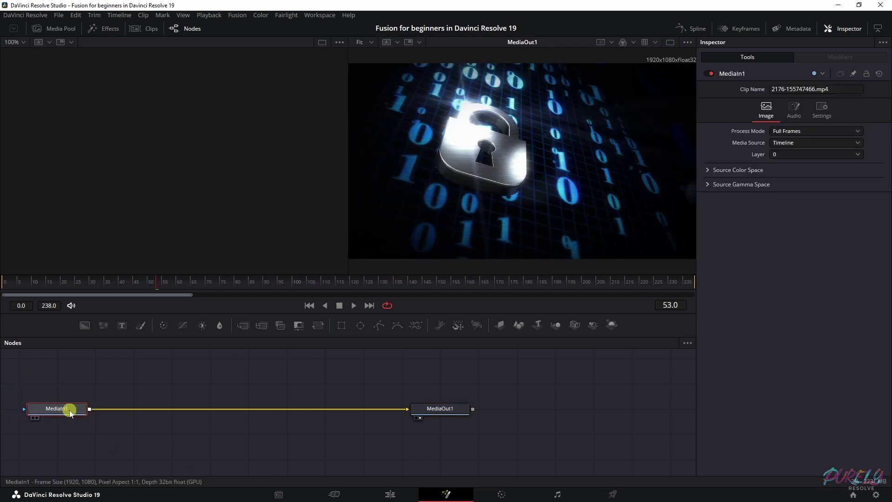
key("1")
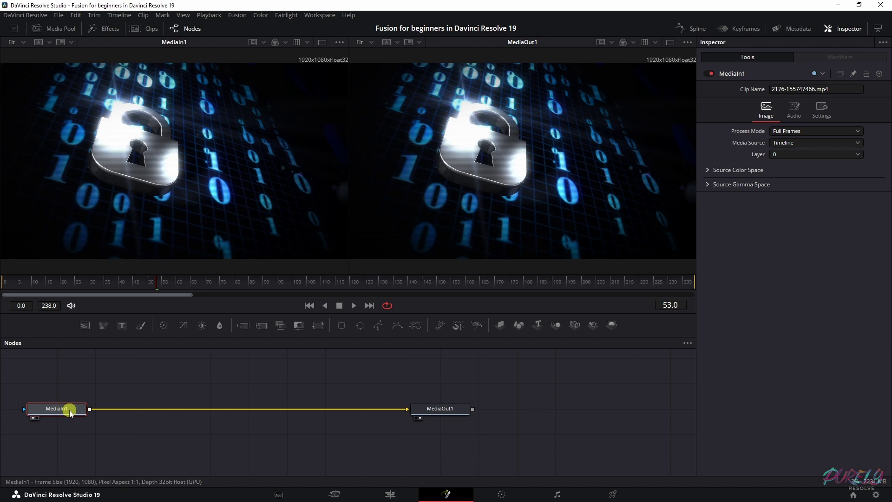
Reposition the MediaOut1 and MediaIn1 nodes farther along the node graph, keeping them connected.
left_click(439, 412)
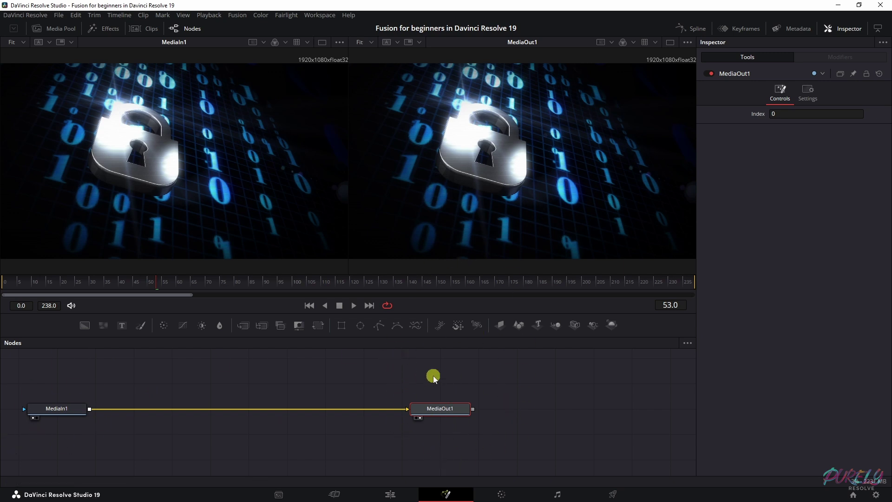
left_click_drag(415, 409, 463, 409)
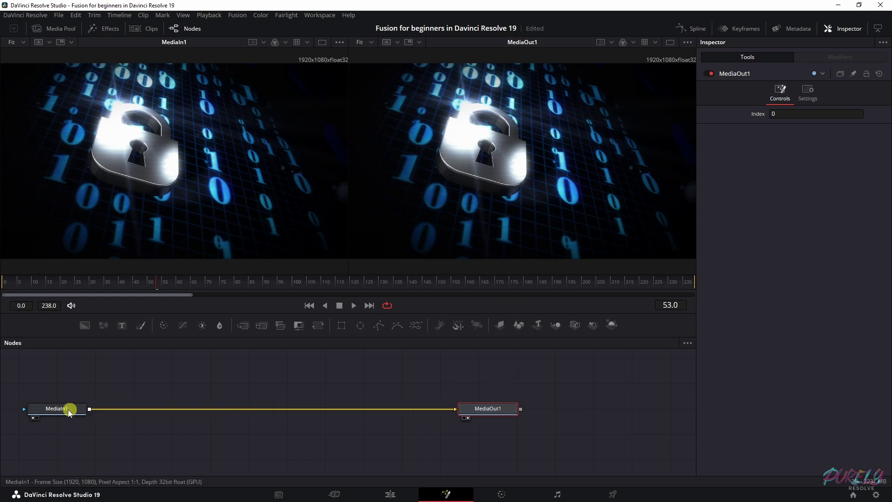
left_click_drag(69, 410, 140, 409)
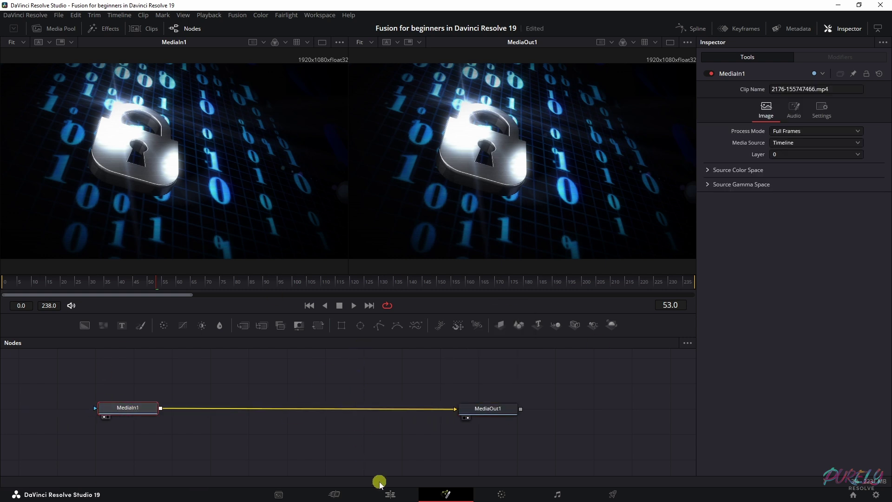
Return to the Edit page and add a Text+ title on V2 directly above the padlock clip.
left_click(389, 492)
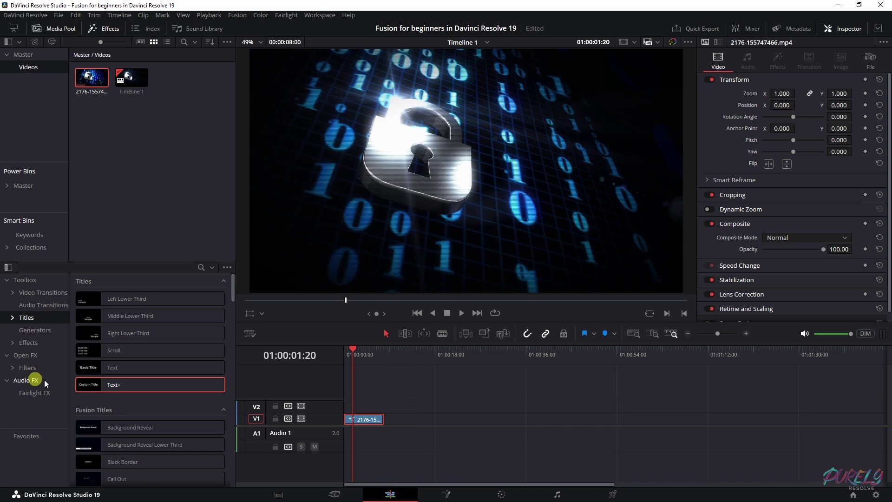
left_click_drag(85, 384, 382, 405)
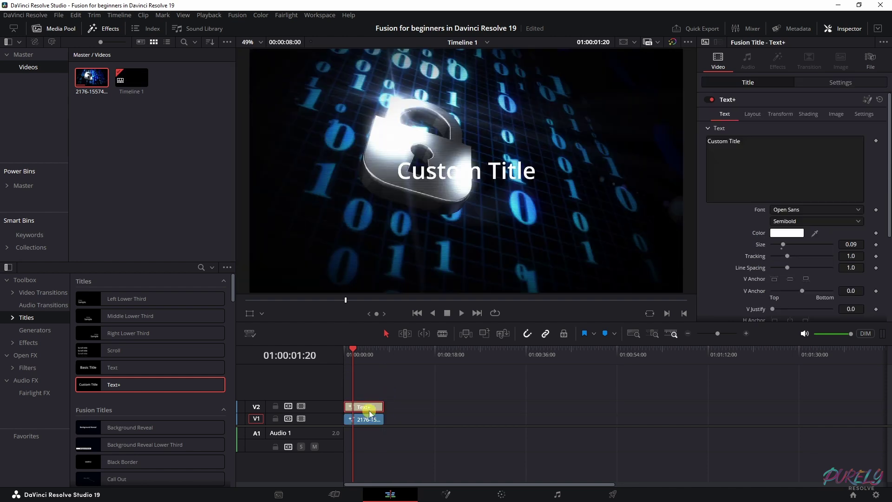
Combine the Text+ title and the padlock clip into a new Fusion clip.
left_click(370, 422)
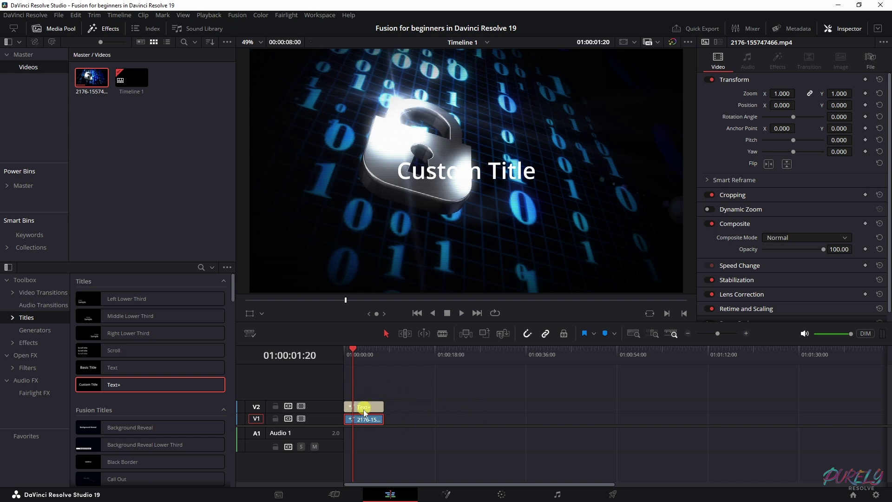
left_click_drag(390, 394, 359, 426)
right_click(370, 409)
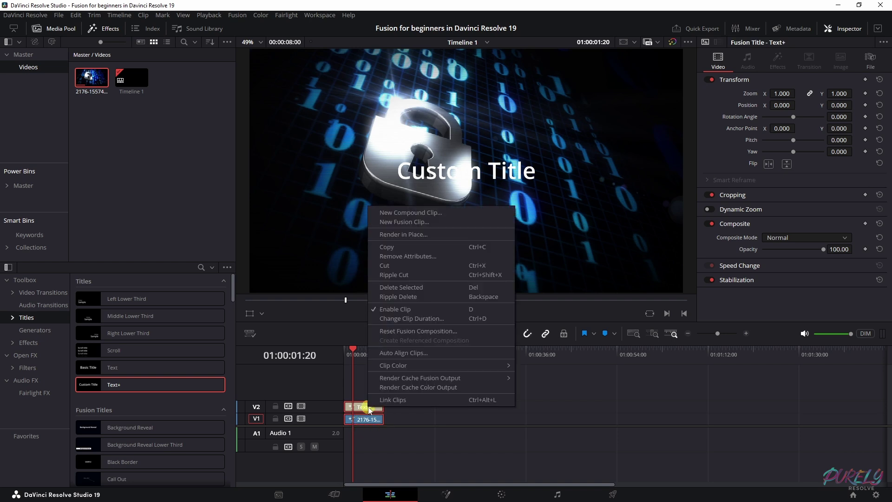
left_click(414, 222)
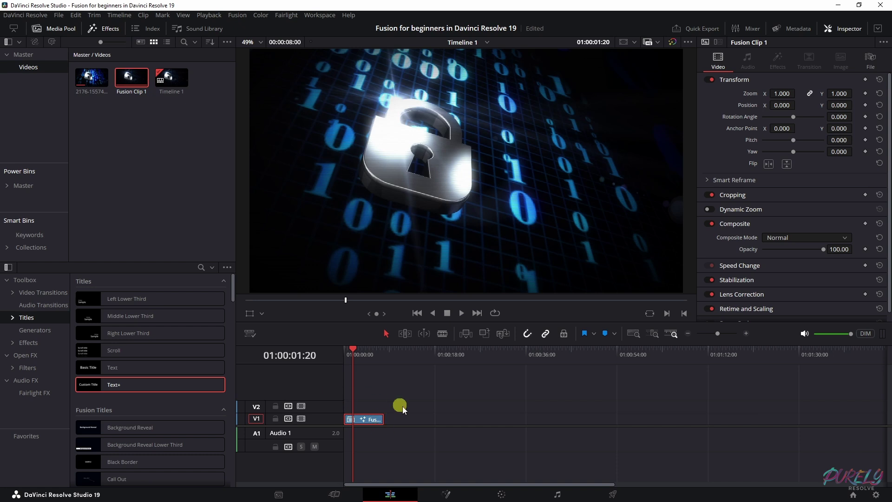
Open the new Fusion clip on the Fusion page and view MediaIn1 and MediaIn2 in the first viewer.
left_click(449, 494)
left_click_drag(51, 426, 141, 184)
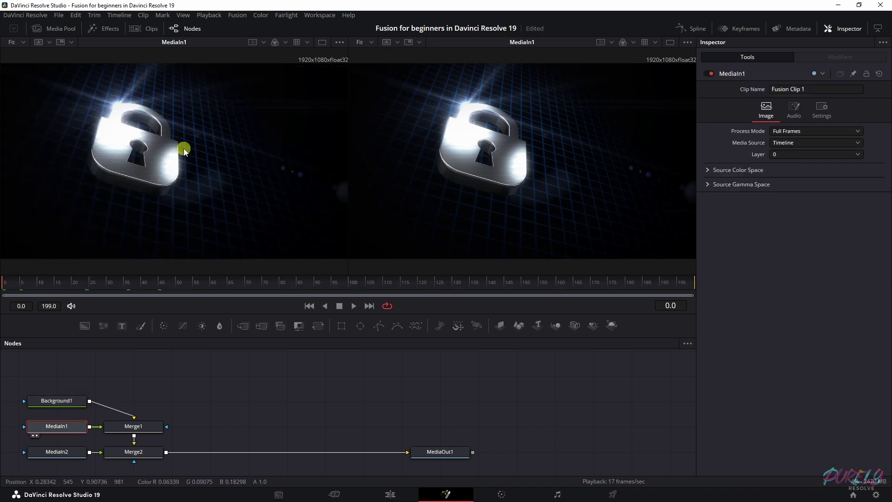
left_click_drag(56, 452, 144, 122)
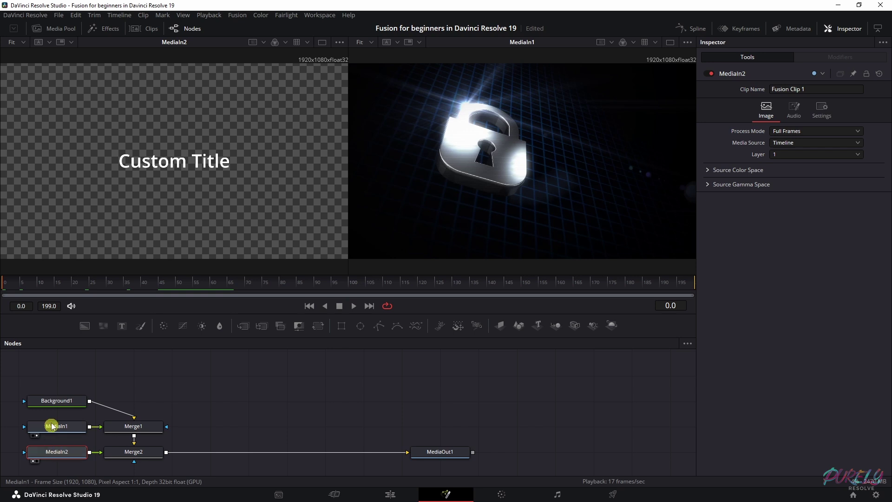
left_click(65, 426)
key("1")
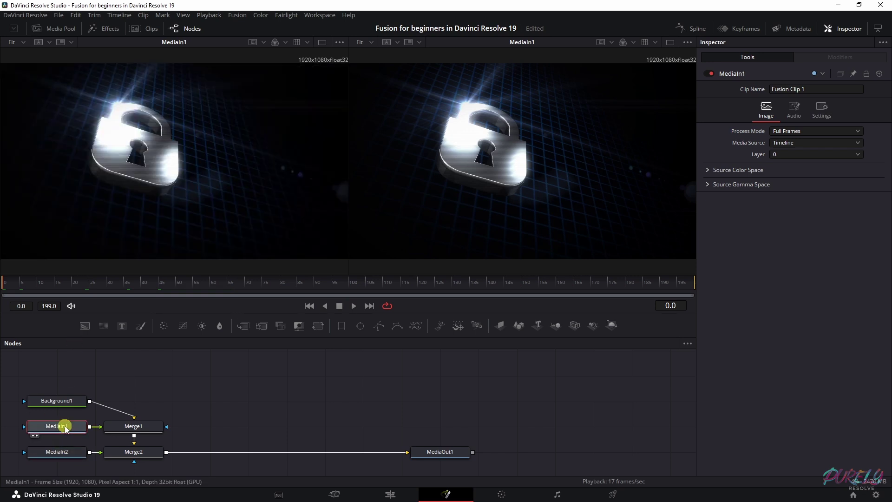
View the Background1 node in the first viewer and delete it from the composition.
left_click(69, 404)
key("1")
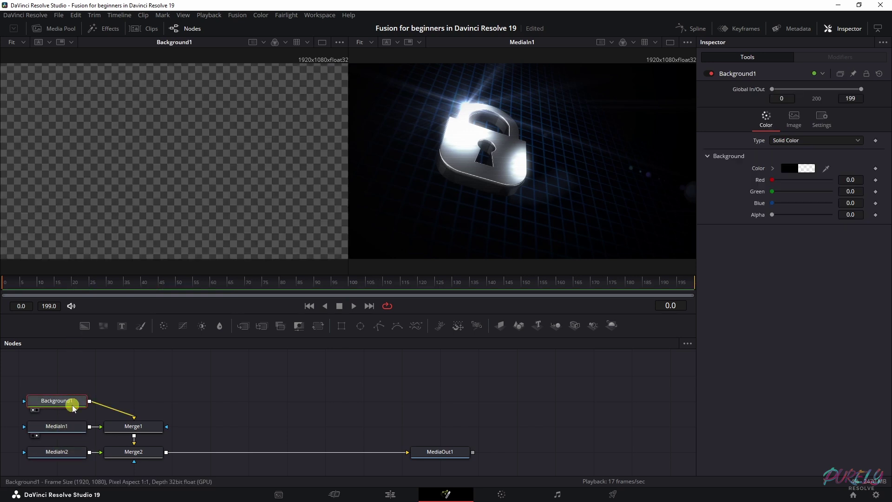
key("Delete")
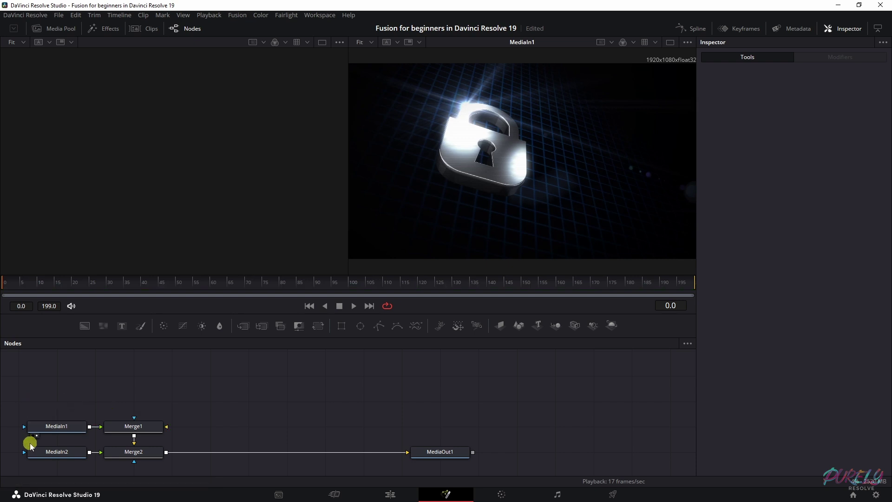
Examine MediaIn1 and MediaIn2 in the first viewer and inspect the Merge1 and Merge2 nodes.
left_click(48, 427)
key("1")
left_click(50, 451)
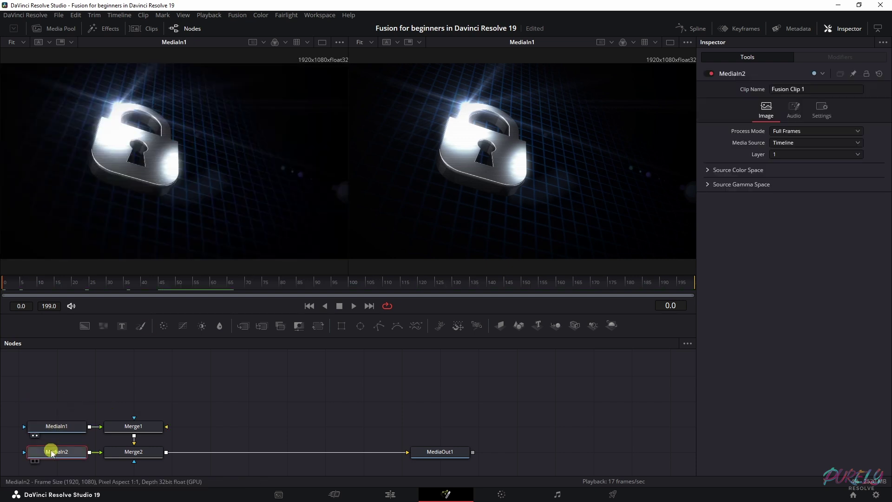
key("1")
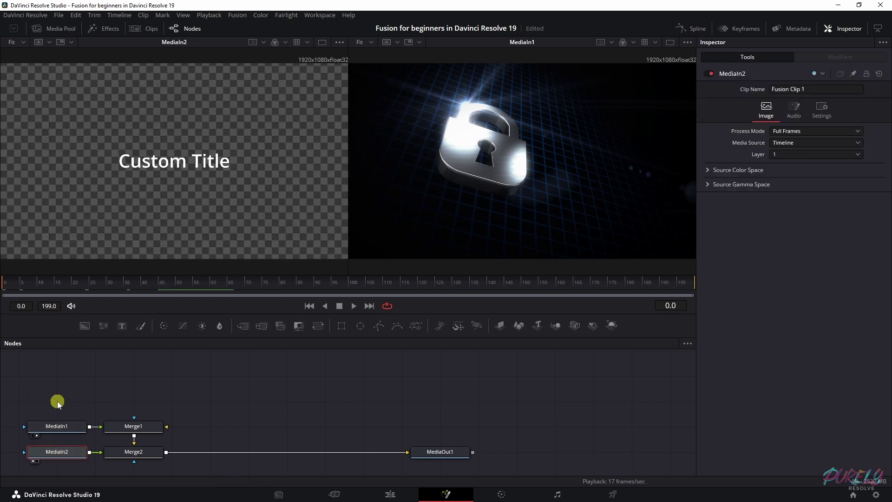
left_click(130, 428)
left_click(136, 452)
Detach Merge1 from the node chain and reattach it between MediaIn1 and Merge2, with MediaIn1 feeding its background input.
left_click_drag(126, 427, 175, 390)
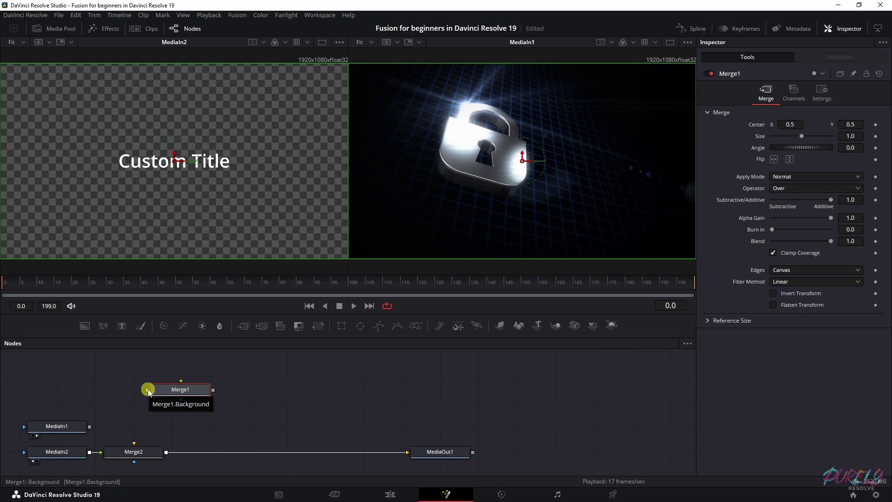
left_click_drag(89, 426, 102, 409)
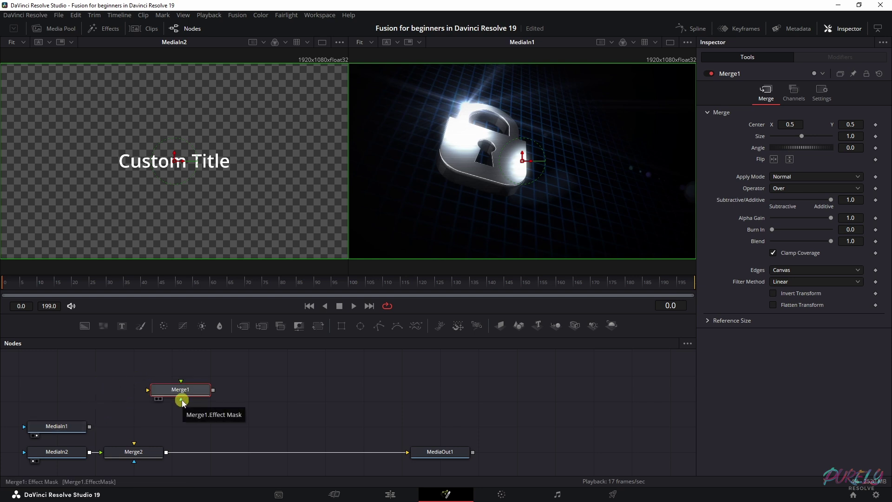
left_click_drag(178, 397, 160, 417)
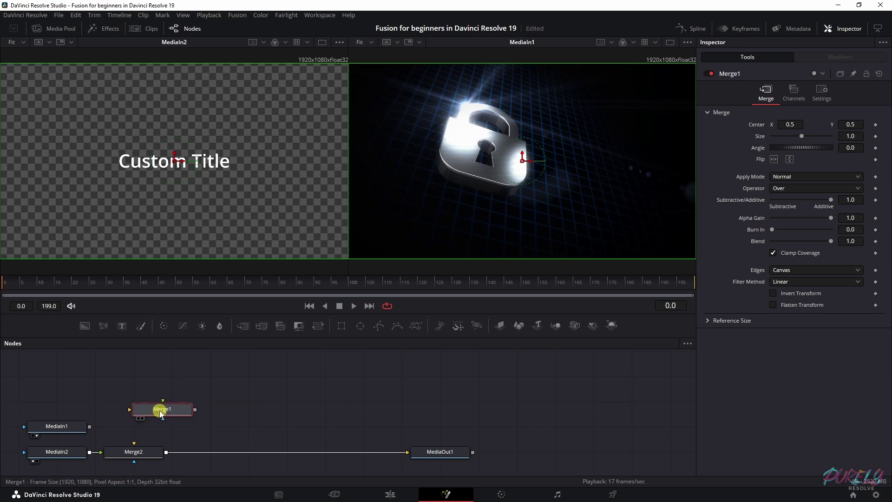
left_click_drag(92, 425, 147, 428)
left_click(135, 449)
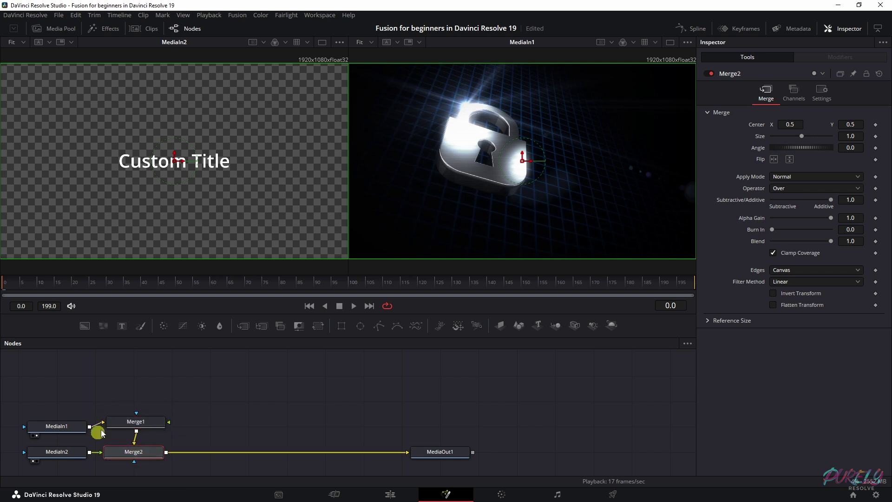
left_click(432, 454)
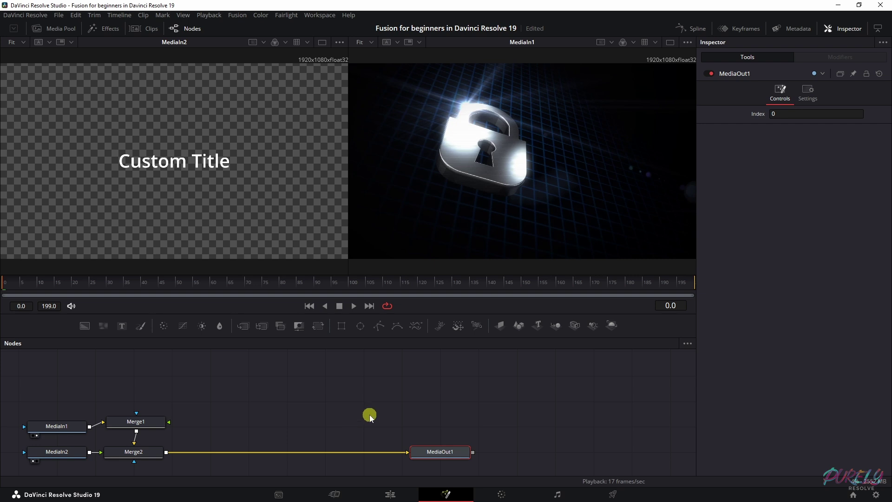
Return to the Edit page and create a new Fusion composition named "Text effect" in the Videos bin.
left_click(391, 494)
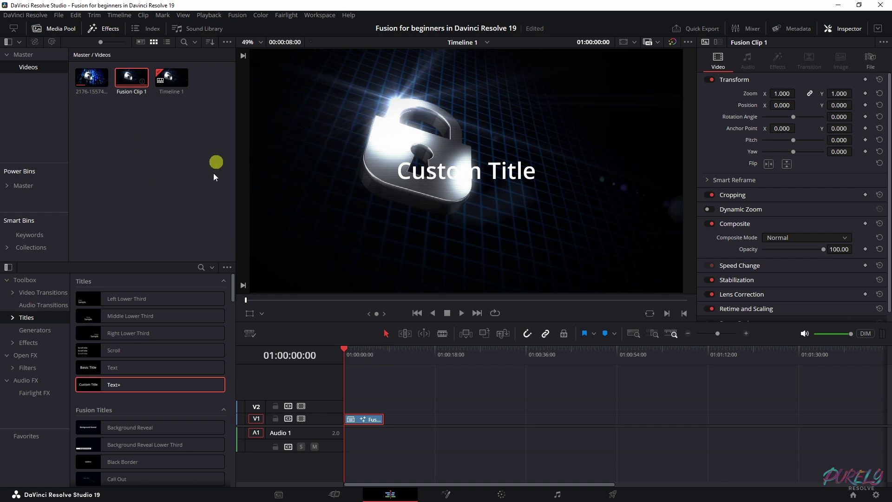
right_click(158, 146)
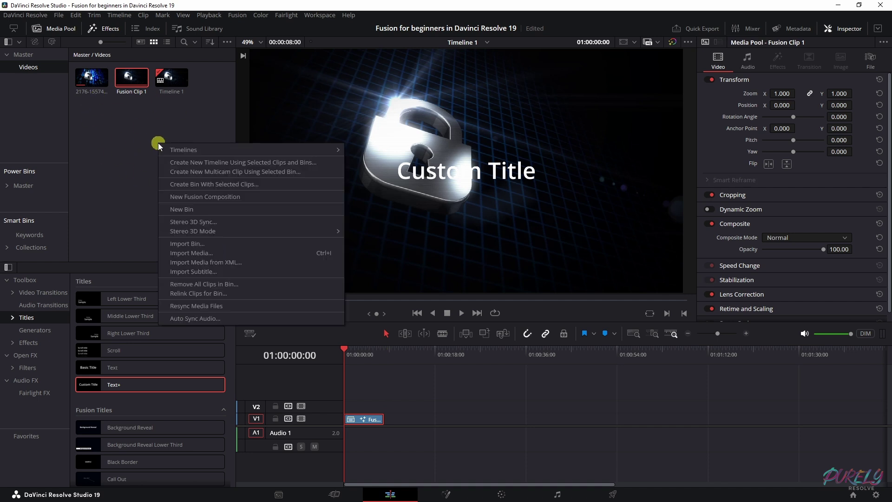
left_click(180, 195)
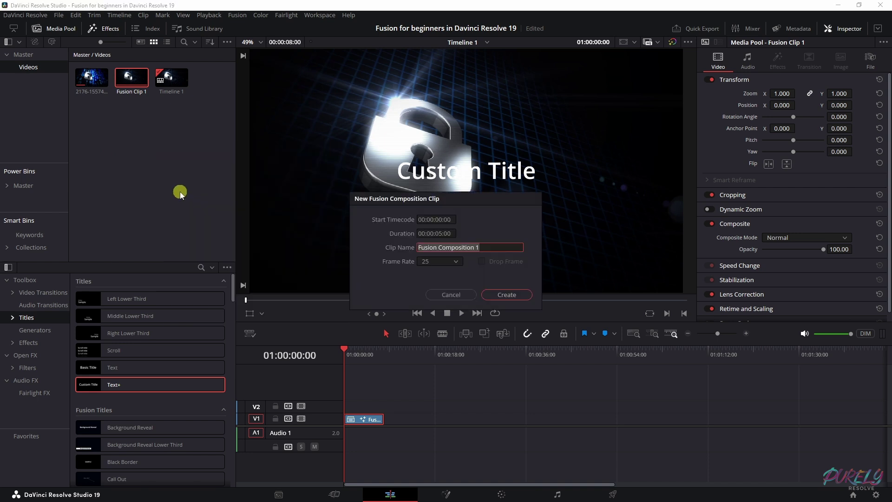
type("Text effect")
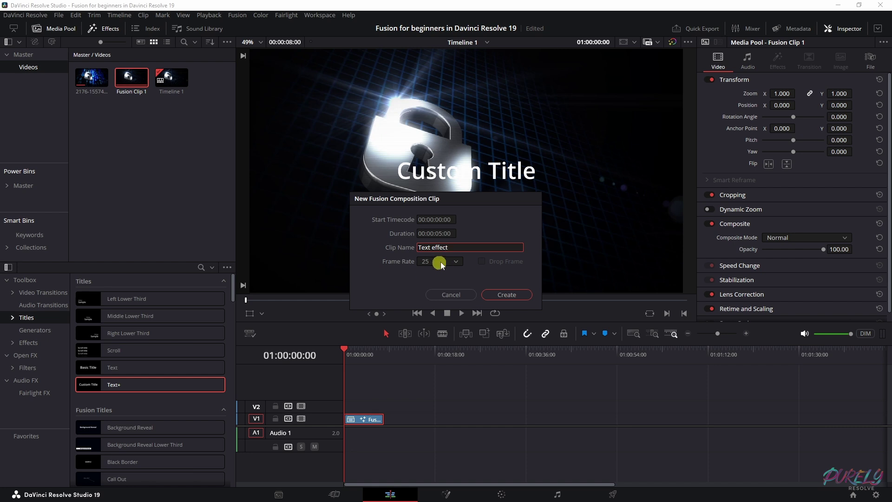
left_click(509, 296)
Add the Text effect composition to V1 right after the Fusion clip and place the playhead over it at 01:00:12:07.
left_click_drag(173, 81, 403, 421)
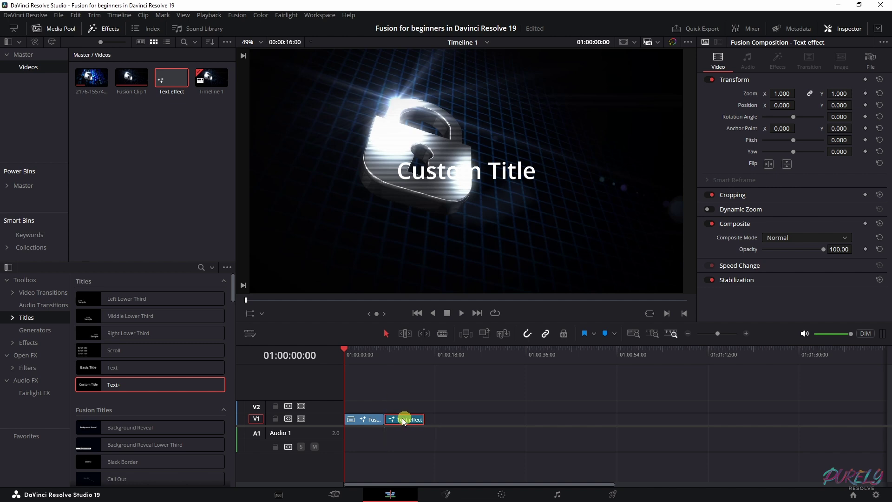
left_click(405, 358)
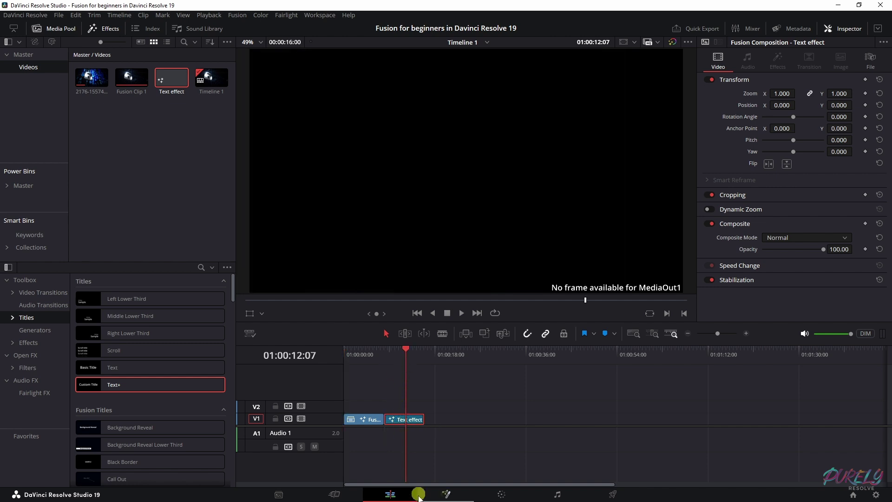
Open the Text effect composition on the Fusion page, reposition MediaOut1, and add the 2176-155747466.mp4 clip from the media pool as a node.
left_click(437, 495)
left_click_drag(328, 405, 394, 396)
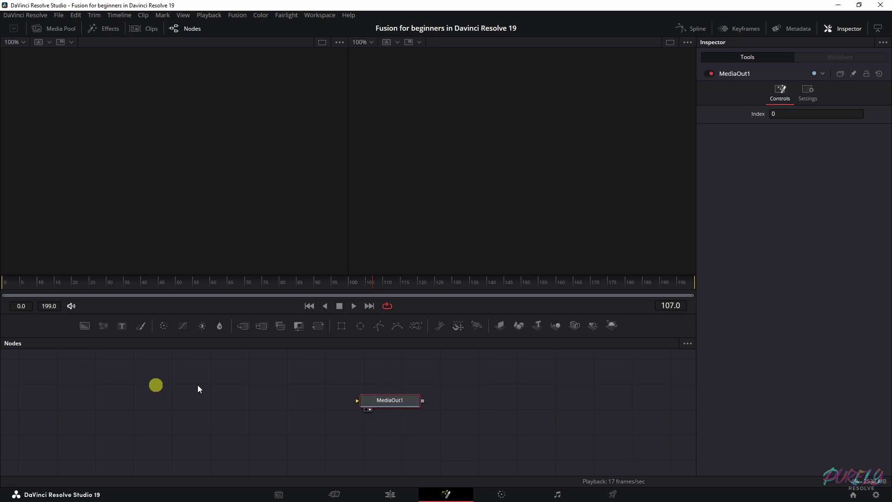
left_click(60, 31)
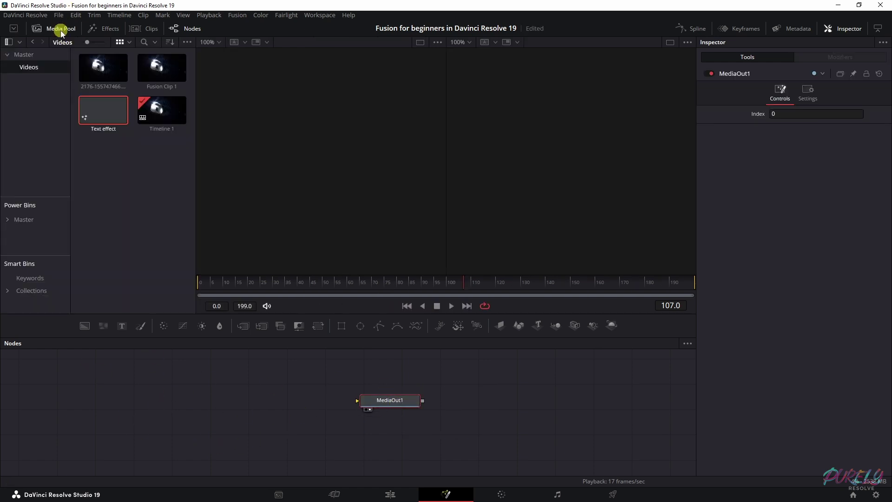
left_click_drag(104, 69, 185, 389)
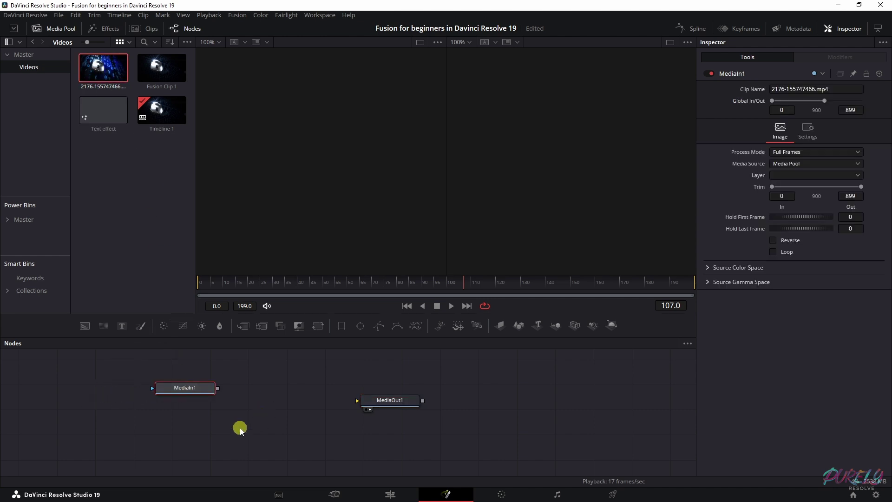
Merge a Text+ node over MediaIn1, show MediaIn1 in the first viewer, and connect Merge1's output to MediaOut1.
left_click(122, 326)
left_click(198, 385)
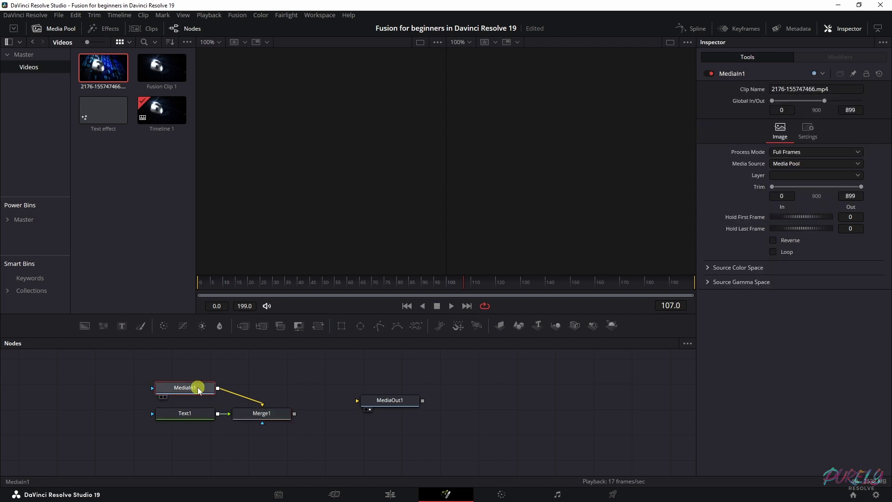
key("1")
left_click_drag(296, 414, 371, 402)
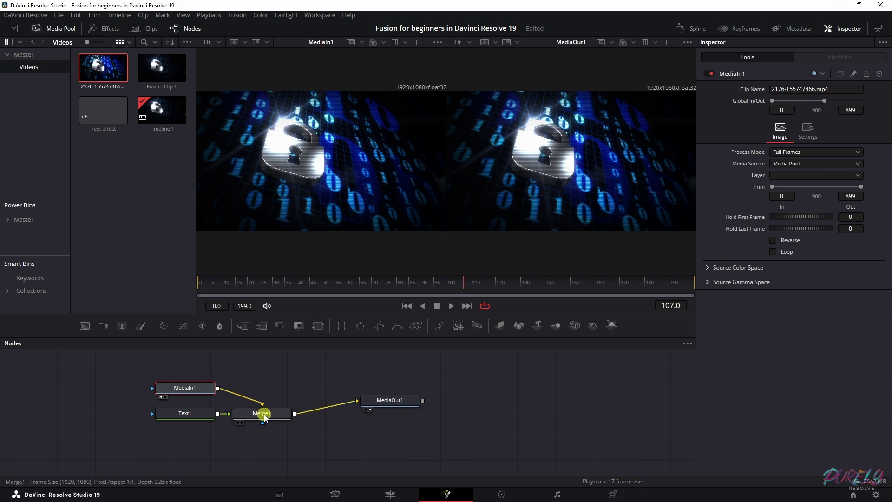
Show Text1 in the first viewer and set its text to "Hello".
left_click(180, 415)
key("1")
left_click(768, 173)
type("Hello")
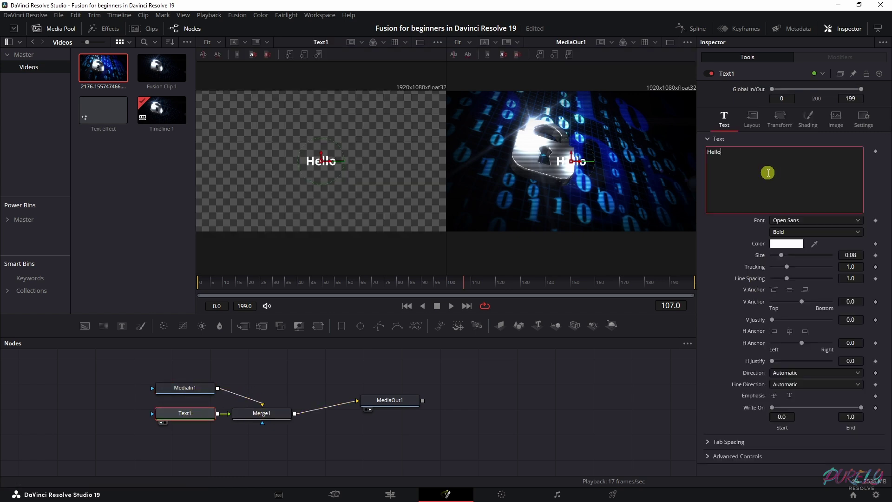
left_click(404, 401)
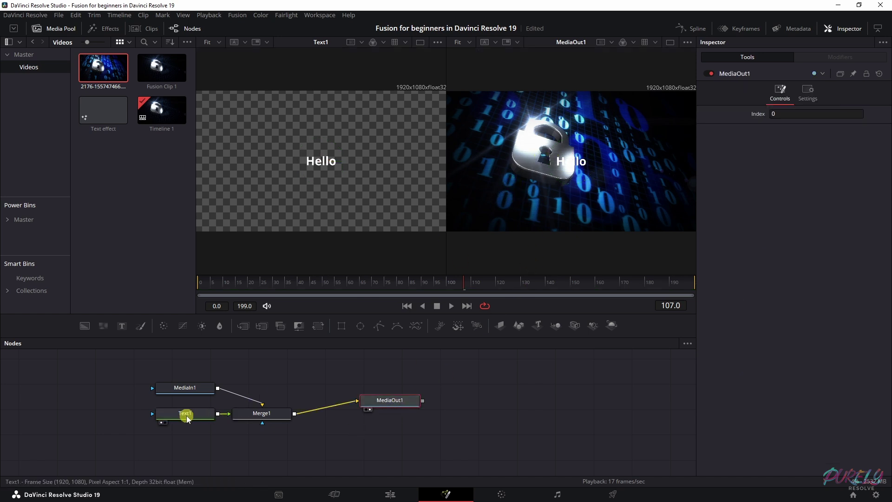
Spread out MediaIn1, Text1, Merge1 and MediaOut1 in the node graph, with MediaIn1 above Text1.
left_click_drag(185, 415, 156, 417)
left_click_drag(185, 390, 154, 390)
left_click_drag(274, 418, 285, 425)
left_click_drag(377, 405, 407, 416)
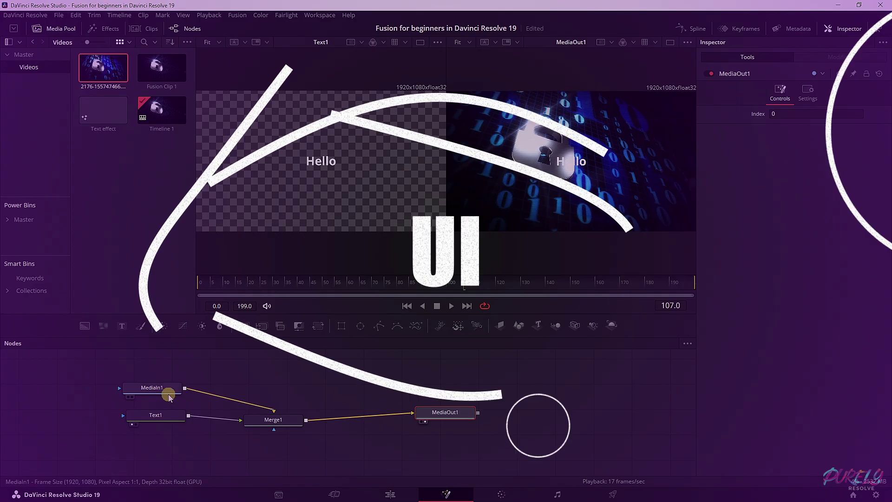
left_click_drag(168, 397, 173, 385)
left_click_drag(170, 416, 169, 420)
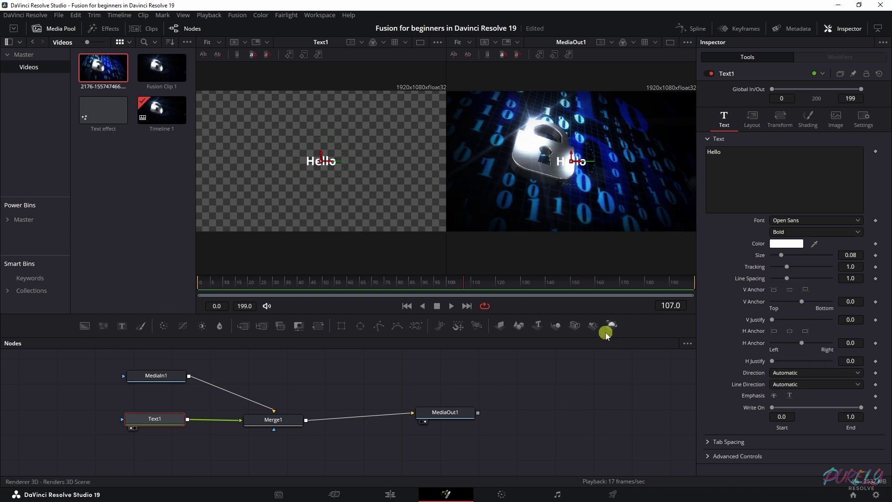
Hide and restore the Inspector, and examine the settings of MediaIn1, Text1, Merge1 and MediaOut1.
left_click(848, 29)
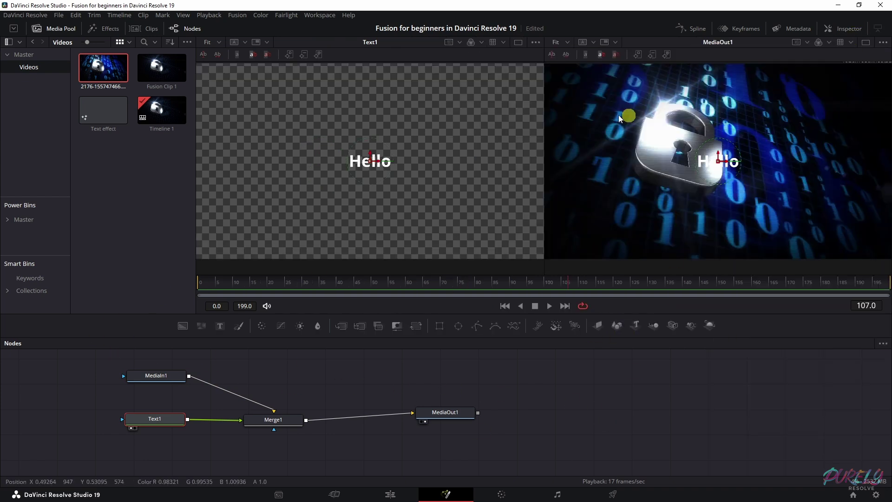
left_click(841, 30)
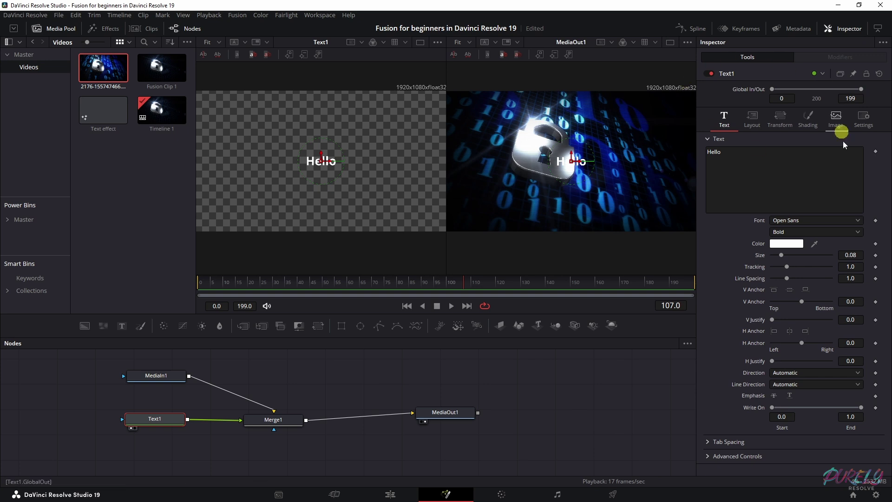
left_click(154, 376)
left_click(148, 419)
left_click(273, 420)
left_click(453, 412)
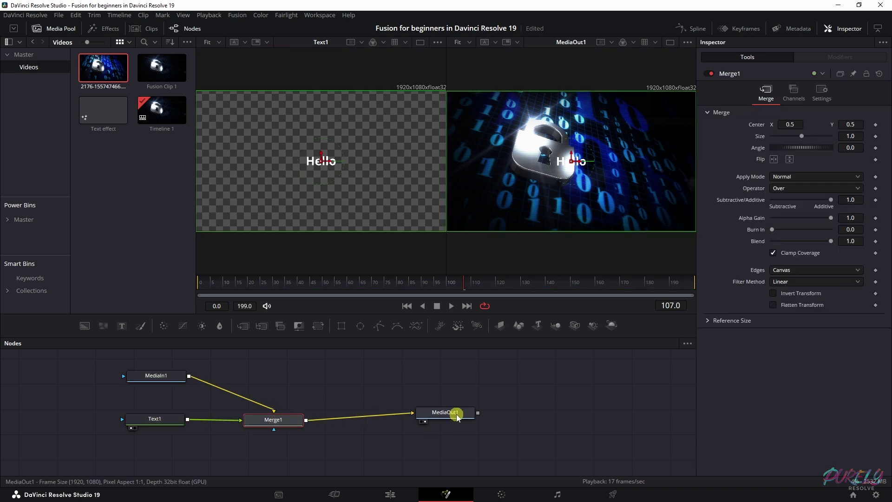
left_click(159, 419)
left_click(149, 374)
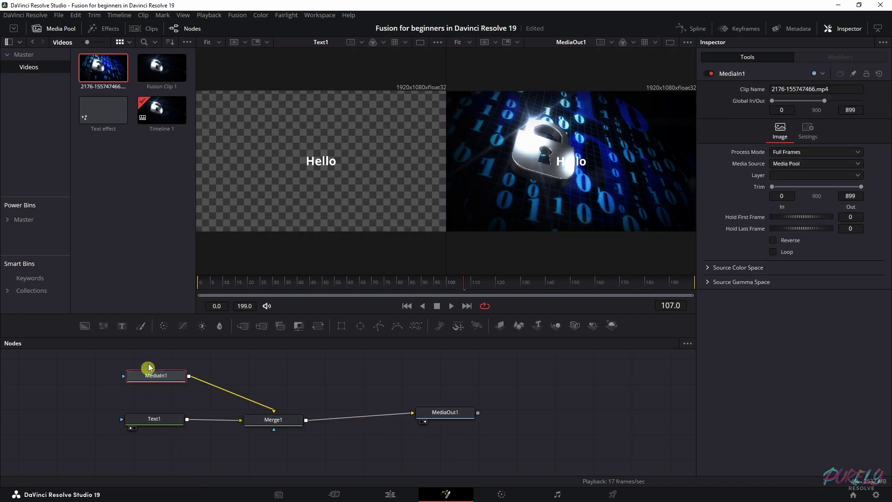
left_click(152, 419)
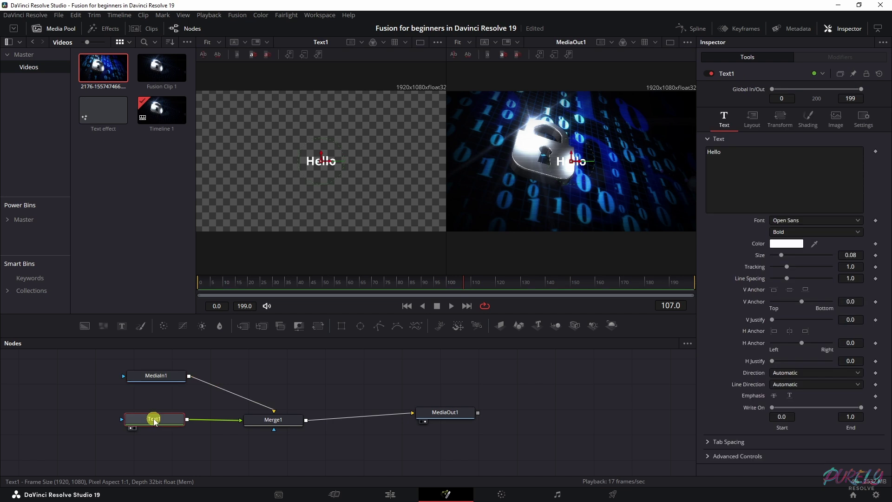
Rename the Text1 node as "Hello".
right_click(156, 421)
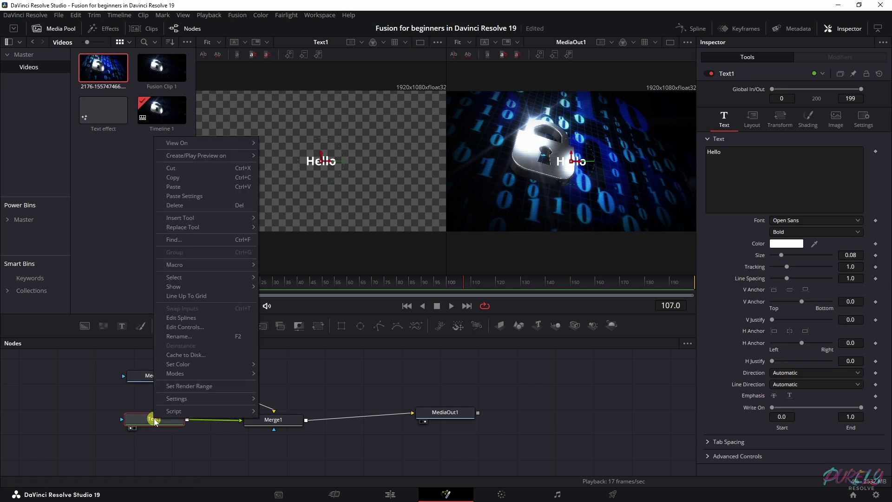
left_click(185, 335)
type("Tex")
key("BackSpace")
key("BackSpace")
key("BackSpace")
type("Hello")
key("Return")
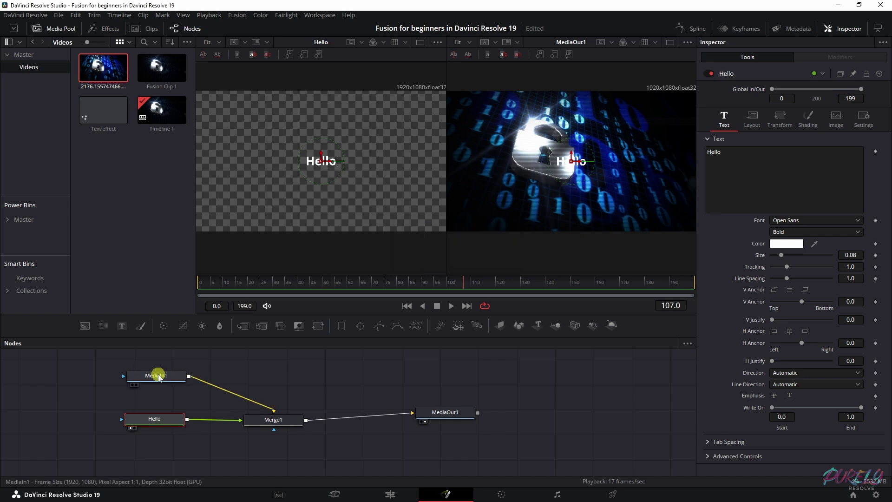
Rename the MediaIn1 node as "Videoclip".
left_click(158, 375)
right_click(163, 375)
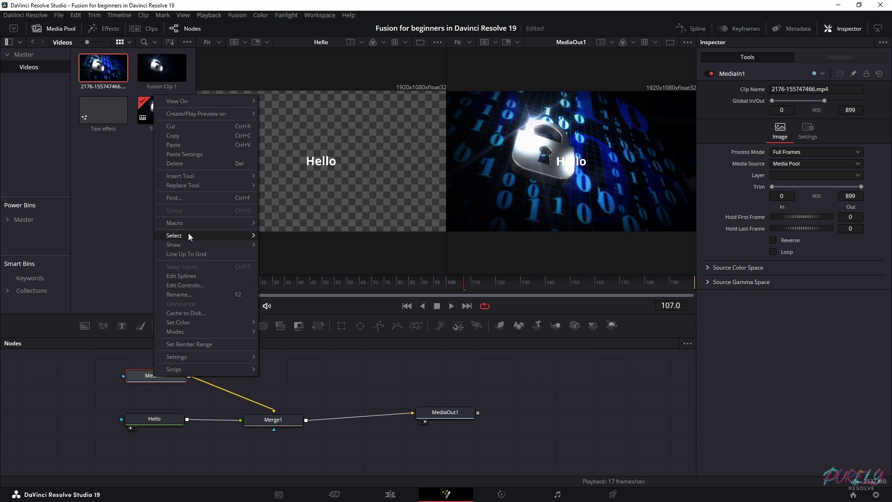
left_click(190, 295)
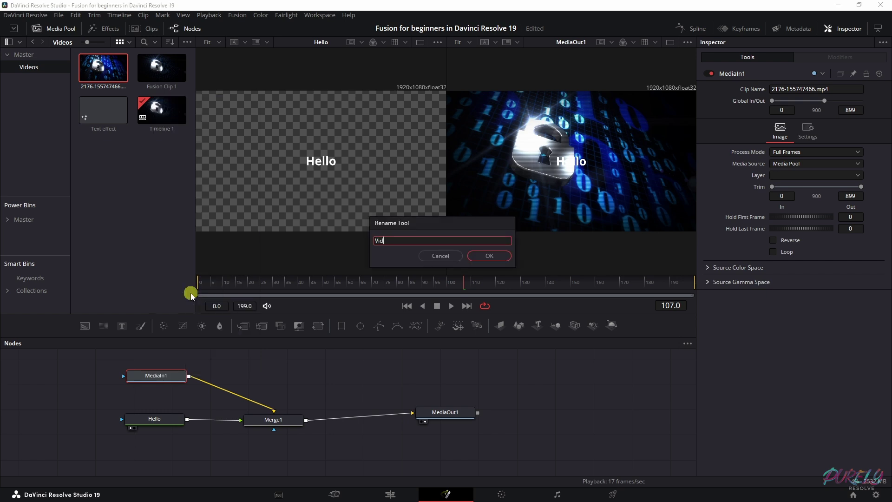
left_click(490, 255)
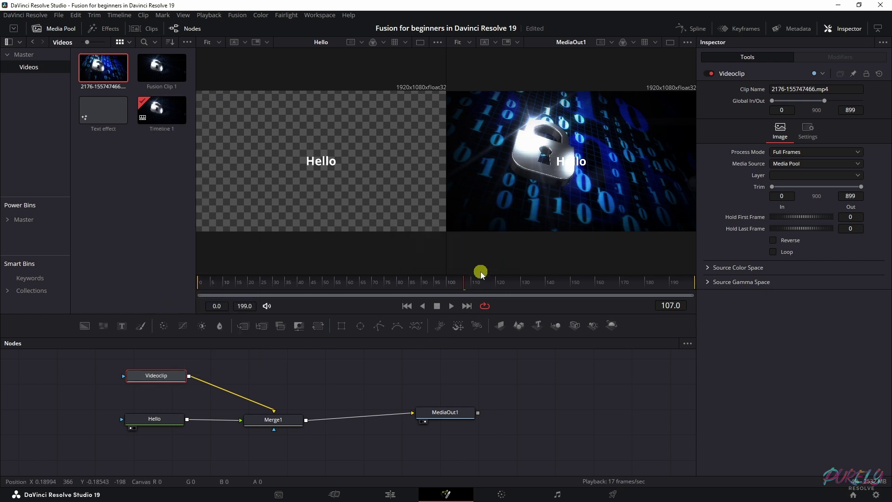
Shift the Videoclip and Hello nodes further from Merge1 and nudge Merge1 slightly.
left_click_drag(161, 377, 151, 377)
left_click_drag(166, 419, 145, 420)
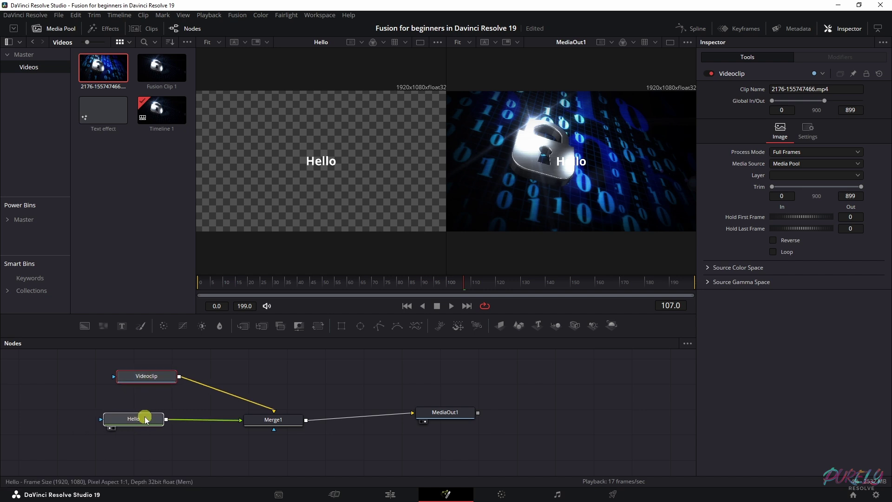
left_click(147, 379)
mouse_move(259, 419)
left_mouse_down()
mouse_move(286, 421)
mouse_move(262, 421)
left_mouse_up()
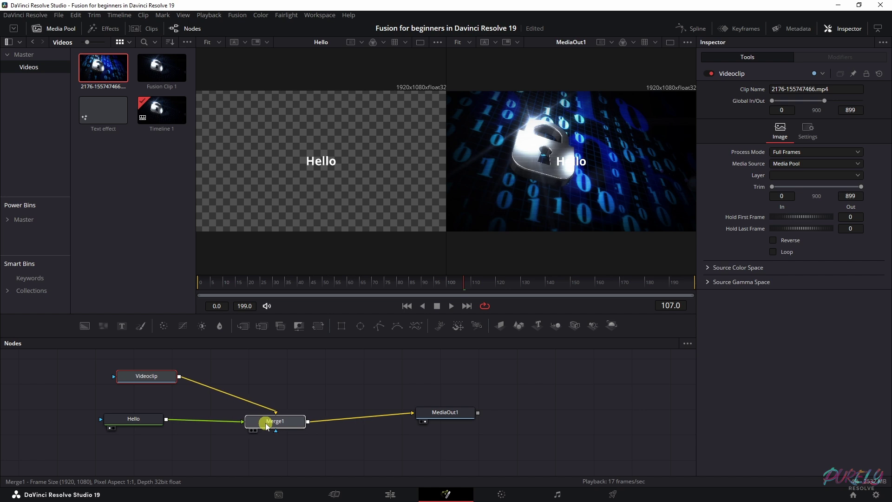
Switch the node graph's connection lines to Orthogonal Pipes.
right_click(362, 381)
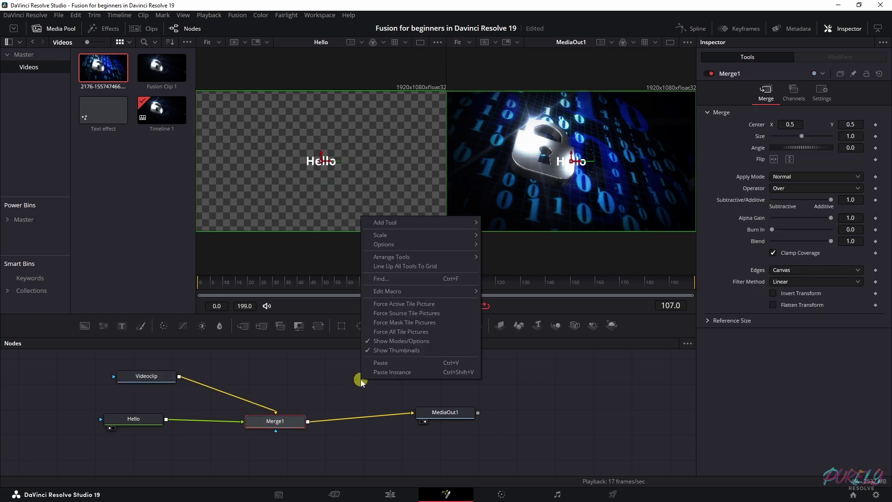
mouse_move(421, 243)
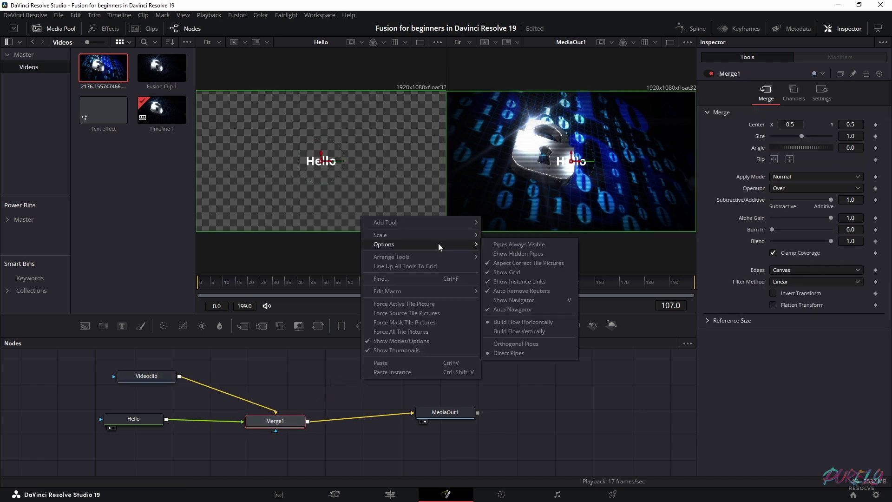
left_click(514, 344)
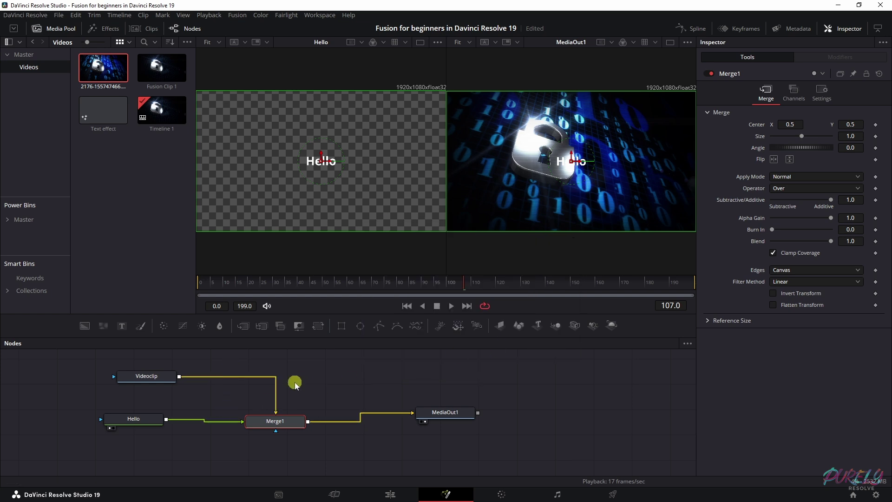
Move the Hello node farther down and away from Merge1, and place Merge1 higher and closer to MediaOut1.
left_click_drag(278, 419, 274, 435)
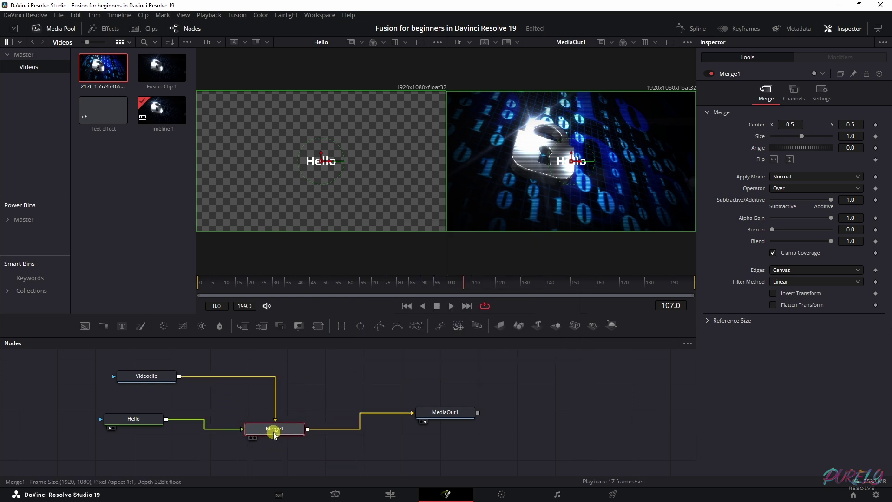
left_click_drag(136, 422, 93, 440)
left_click_drag(280, 428, 308, 403)
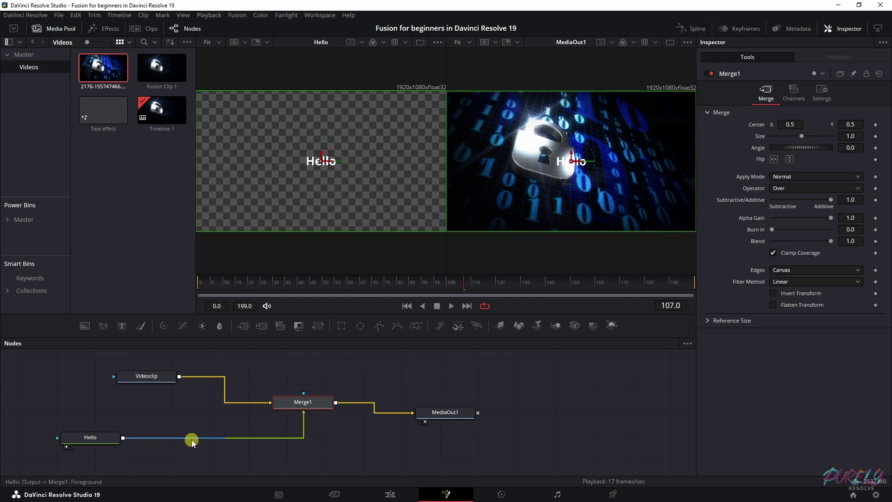
left_click(280, 370)
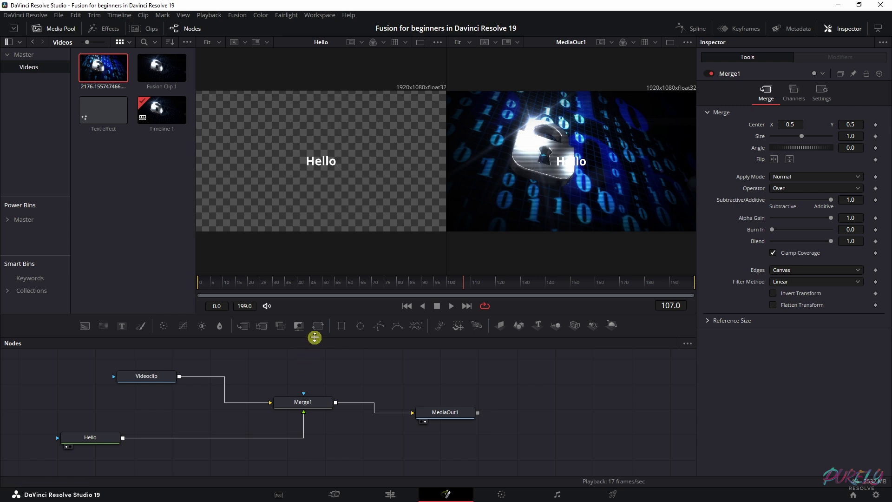
Increase the Hello node's text size to about 0.1139.
left_click_drag(319, 328, 110, 434)
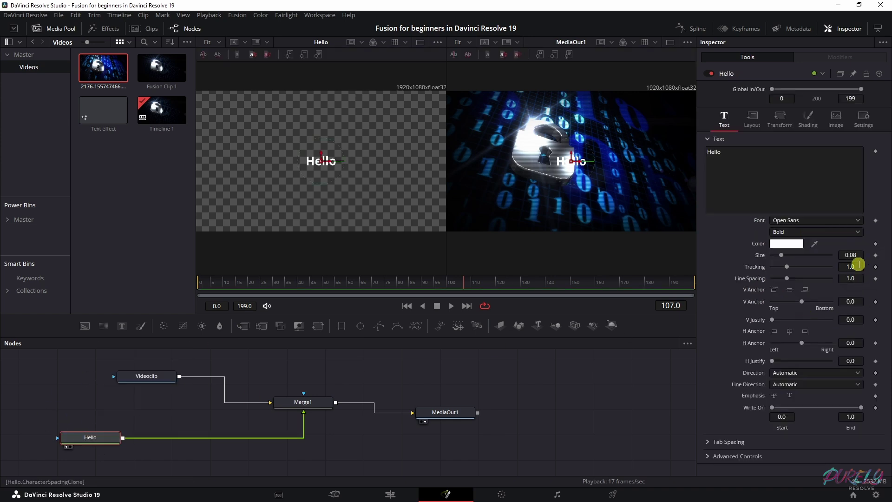
left_click_drag(854, 255, 776, 119)
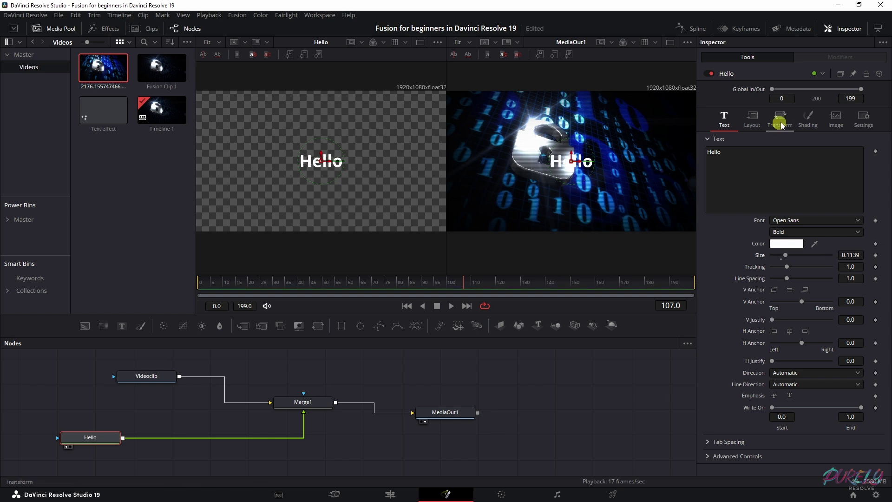
Try raising the Hello text with a character Y offset of about 0.119, and undo the offset.
left_click(781, 119)
left_click_drag(859, 173, 467, 193)
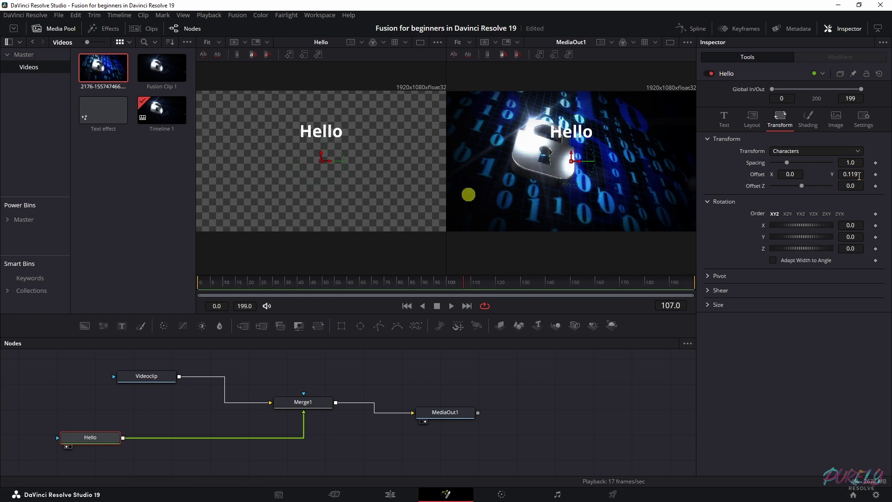
key("ctrl+z")
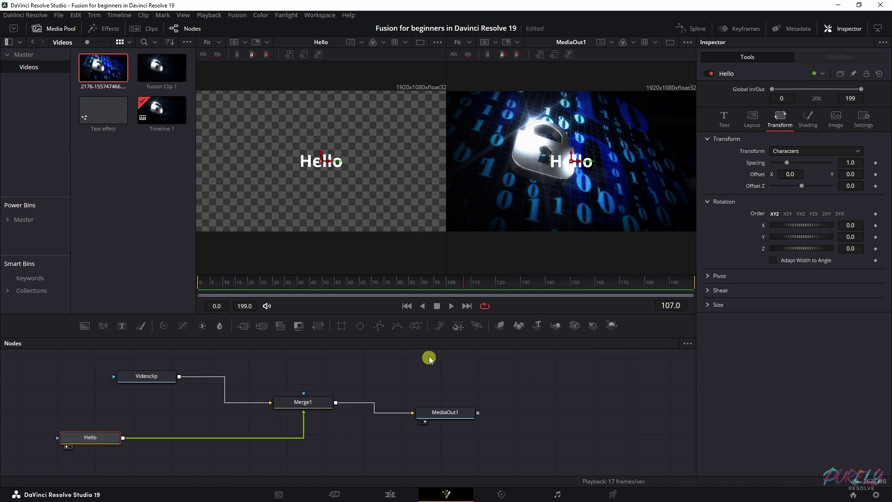
Insert a Transform node between Hello and Merge1, and check the settings of Hello and Merge1.
left_click(318, 325)
left_click_drag(144, 437, 157, 435)
left_click(92, 438)
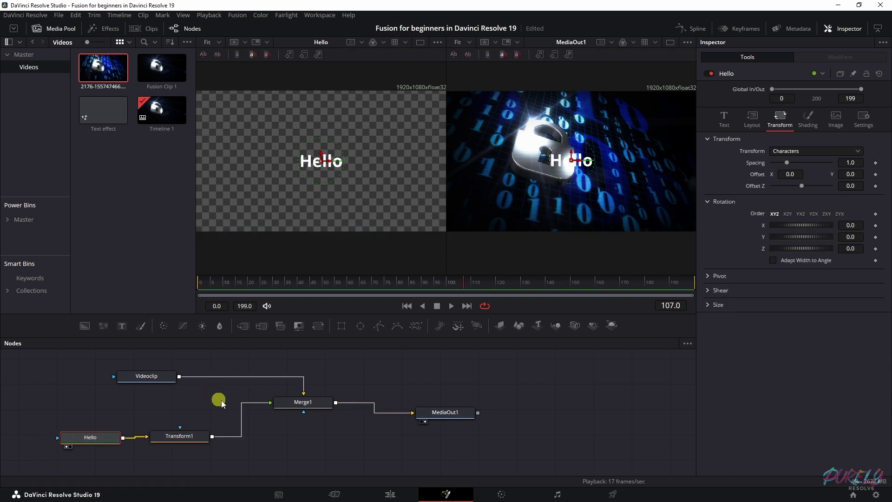
left_click(301, 402)
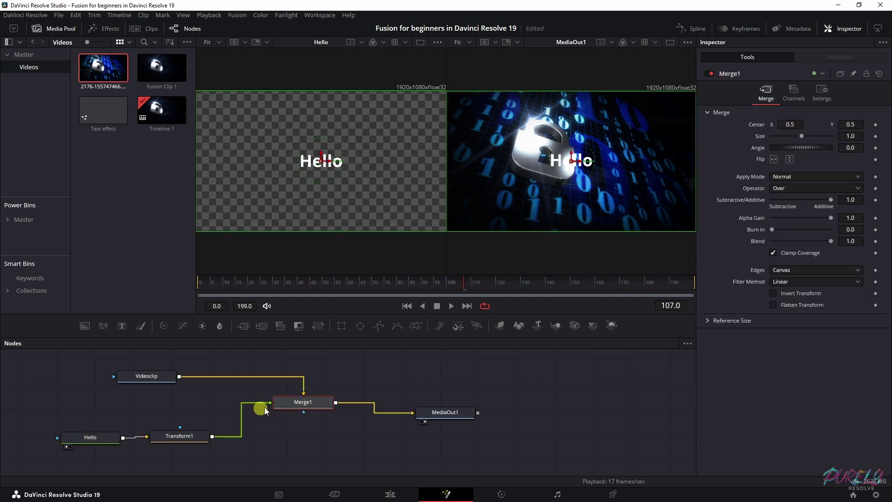
Reposition the text by setting Transform1's center to about X 0.538, Y 0.552.
left_click(195, 434)
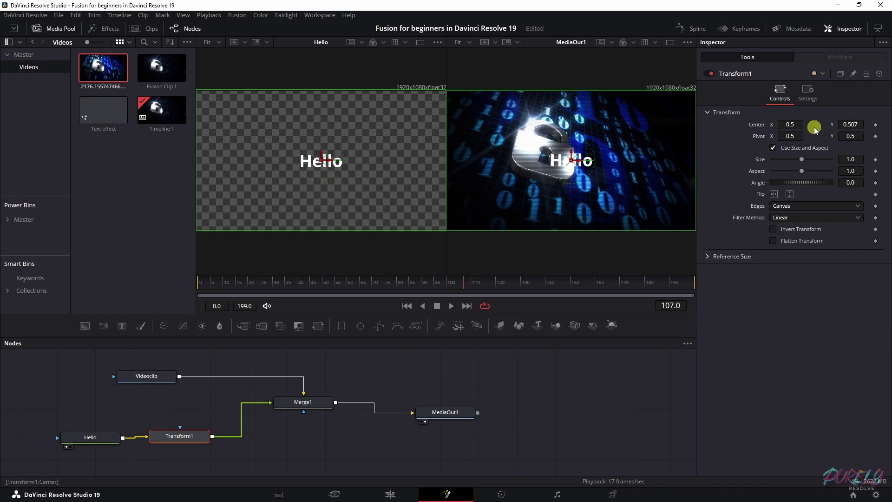
left_click_drag(860, 125, 820, 125)
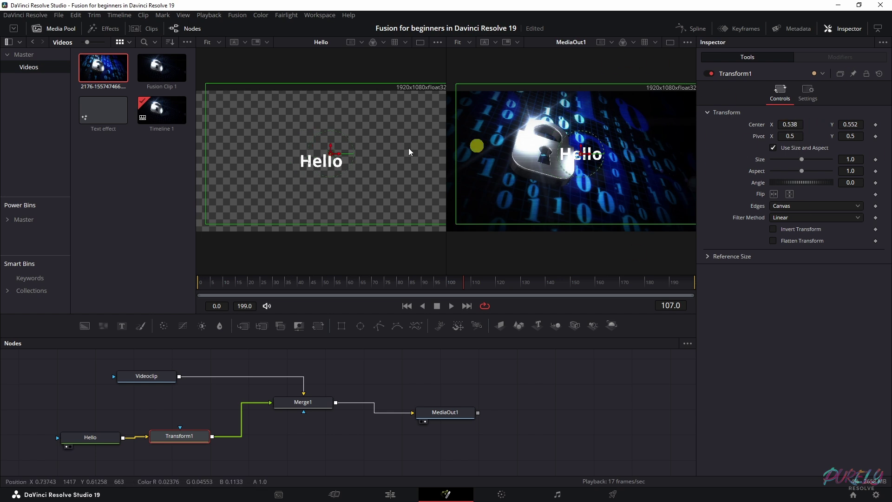
Compare the Hello node's text settings with the controls of Transform1 and Merge1.
left_click(322, 159)
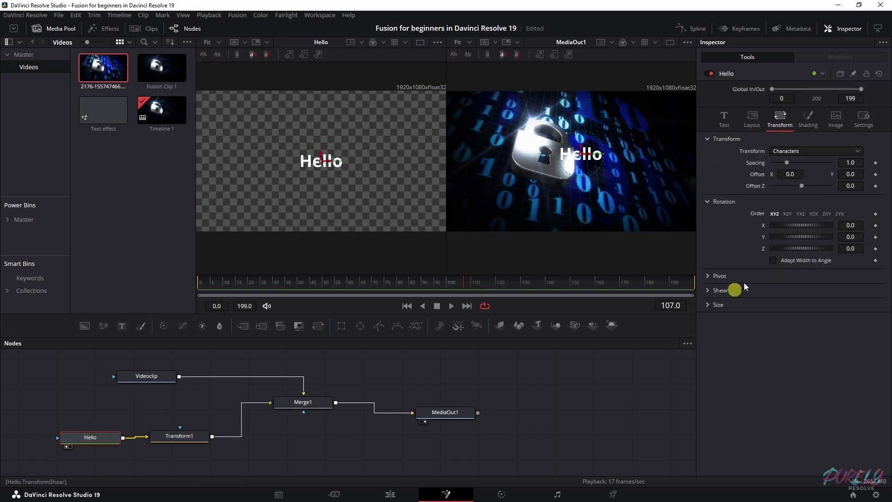
left_click(724, 119)
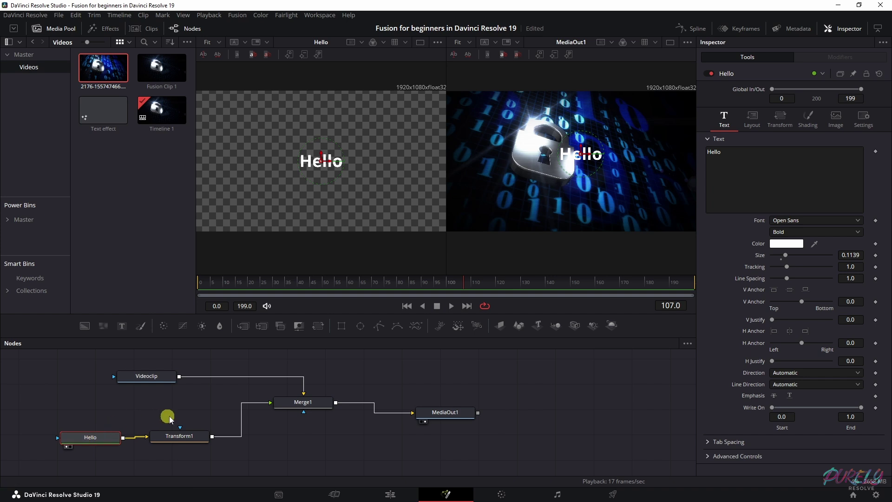
left_click(192, 439)
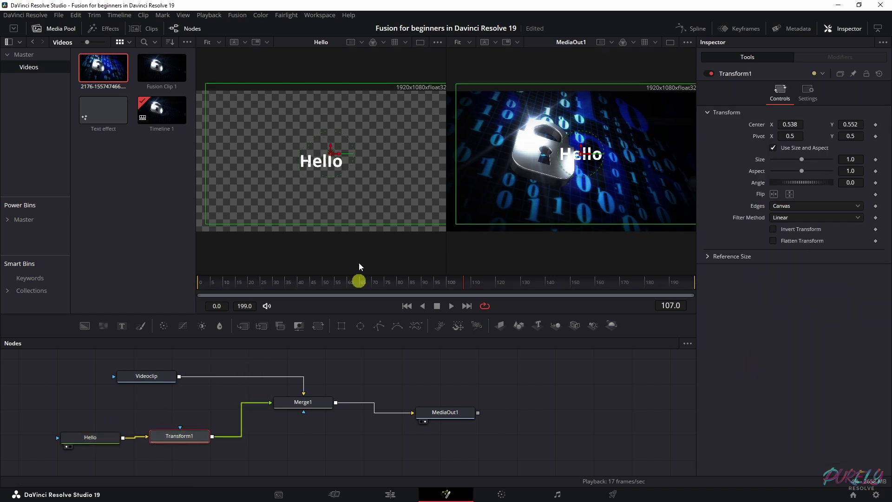
left_click_drag(599, 163, 195, 435)
left_click(76, 436)
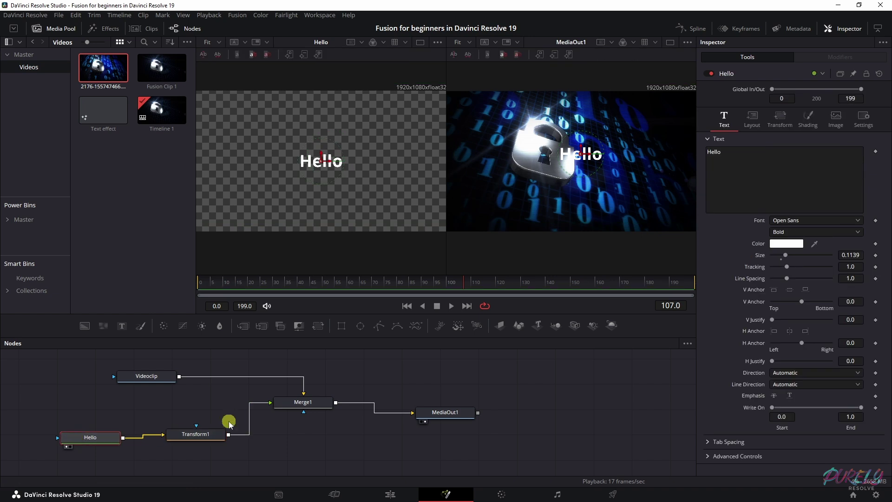
left_click(290, 408)
left_click(105, 437)
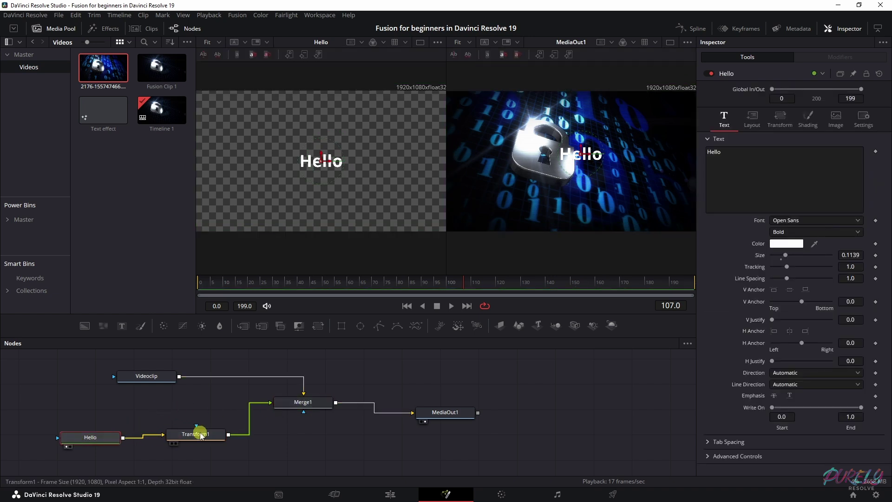
Delete the Transform1 node so Hello feeds Merge1 directly, and select Hello again.
left_click(204, 433)
key("Delete")
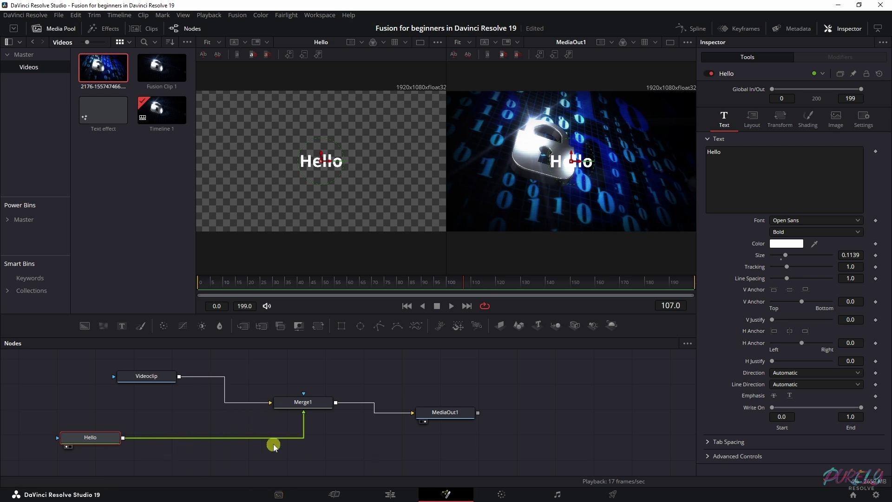
left_click(386, 455)
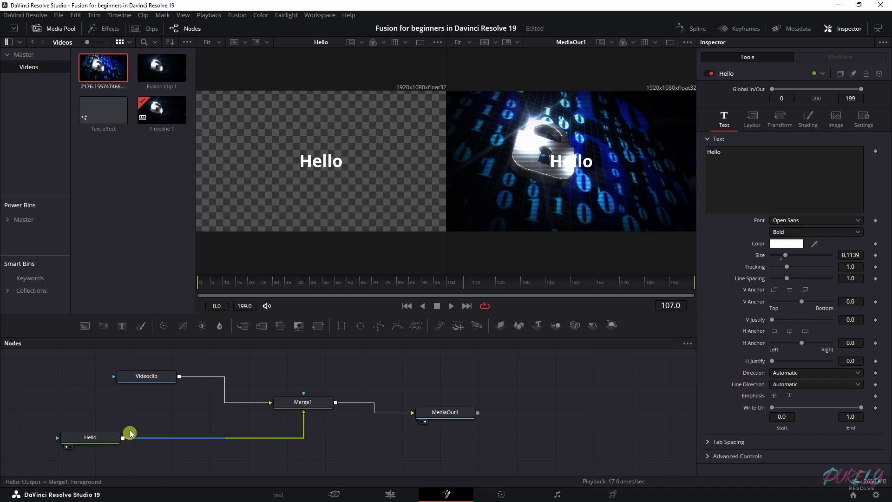
left_click(86, 439)
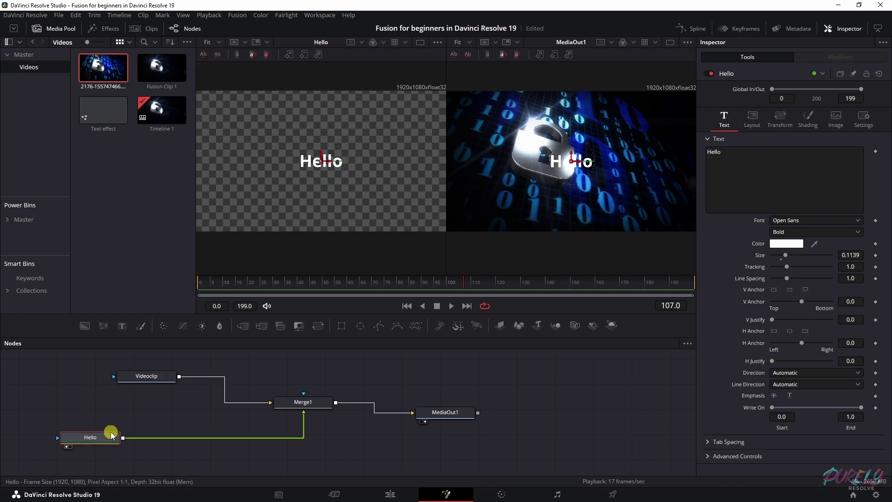
Try adding a standalone Transform node and inserting it on the connection between Hello and Merge1, and delete it.
left_click(353, 449)
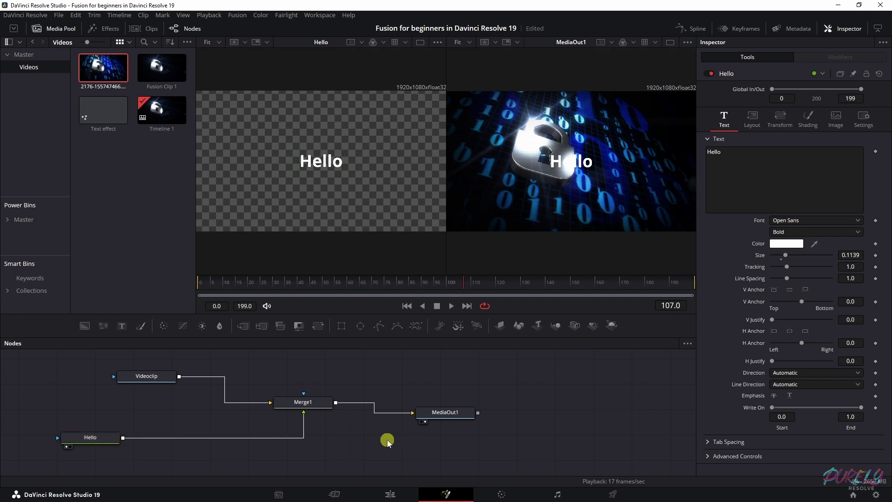
left_click(317, 325)
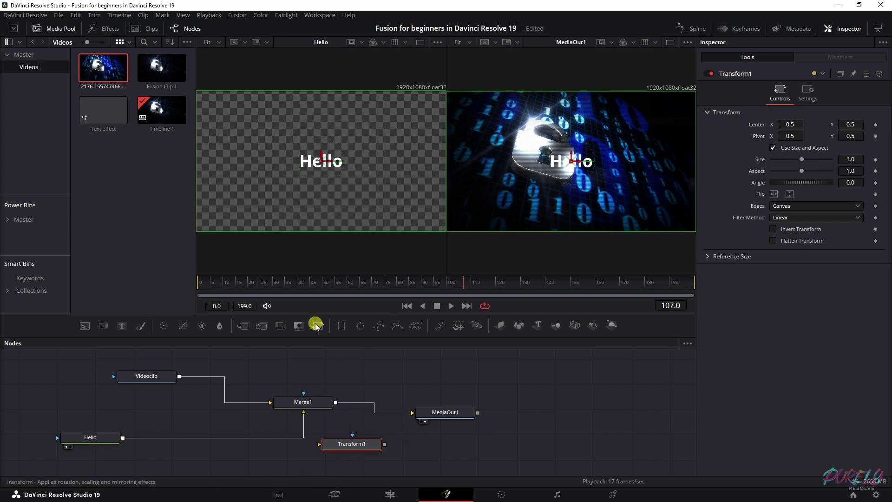
left_click_drag(346, 444, 215, 441)
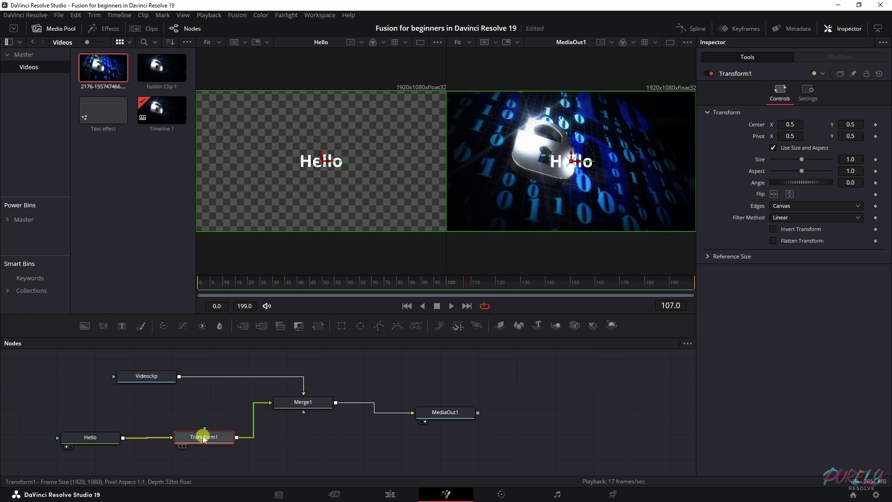
key("Delete")
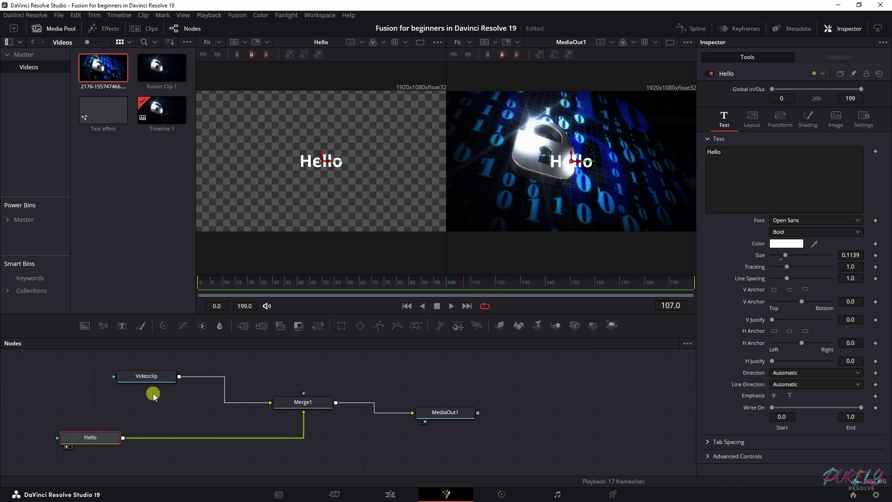
Search the tool list for "transform" and add the Transform (Xf) tool between Hello and Merge1.
key("shift+space")
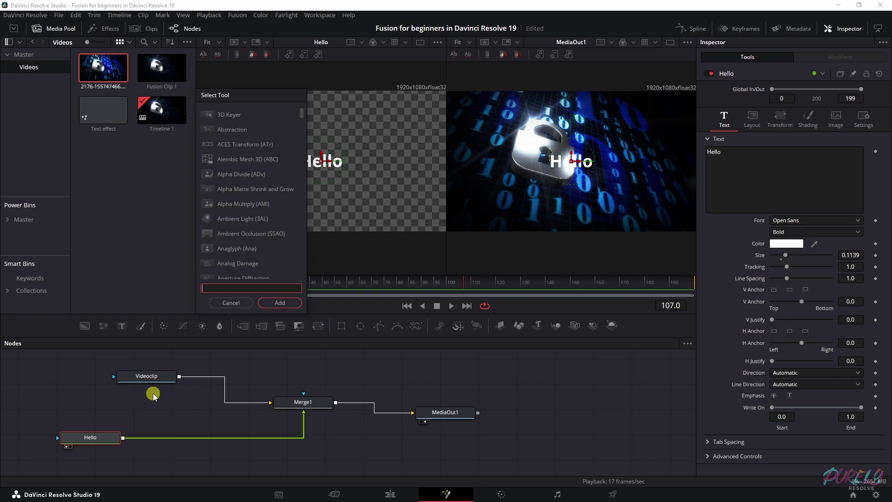
left_click_drag(302, 112, 294, 259)
left_click_drag(299, 155, 302, 96)
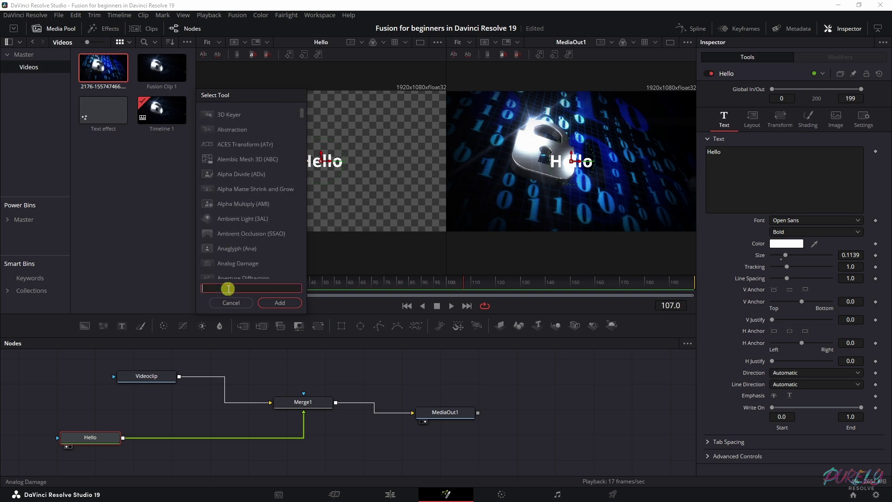
type("transform")
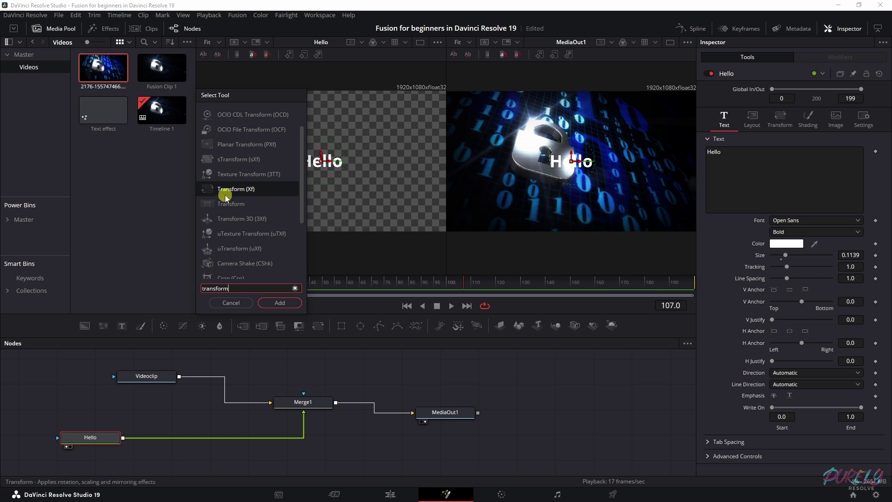
left_click(283, 302)
left_click_drag(168, 434, 186, 439)
Inspect the Hello, Transform1 and Merge1 nodes in turn to compare their settings.
left_click(90, 436)
left_click(188, 437)
left_click(103, 437)
left_click(307, 403)
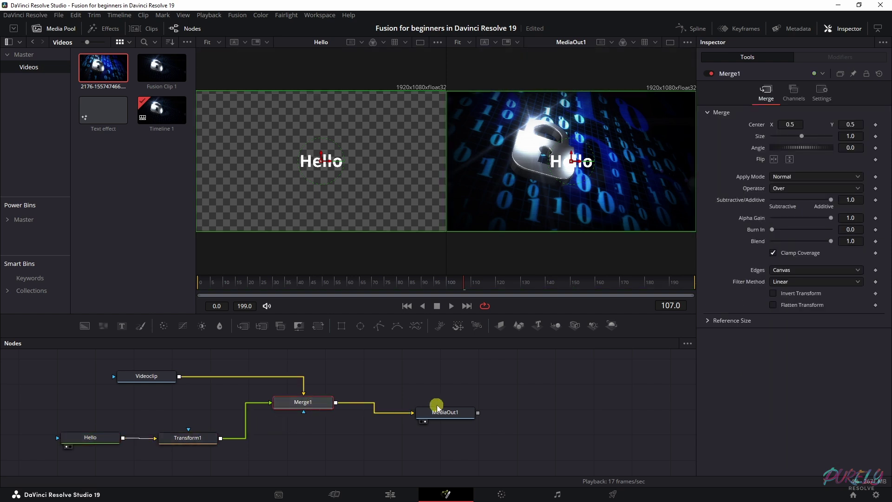
left_click(179, 438)
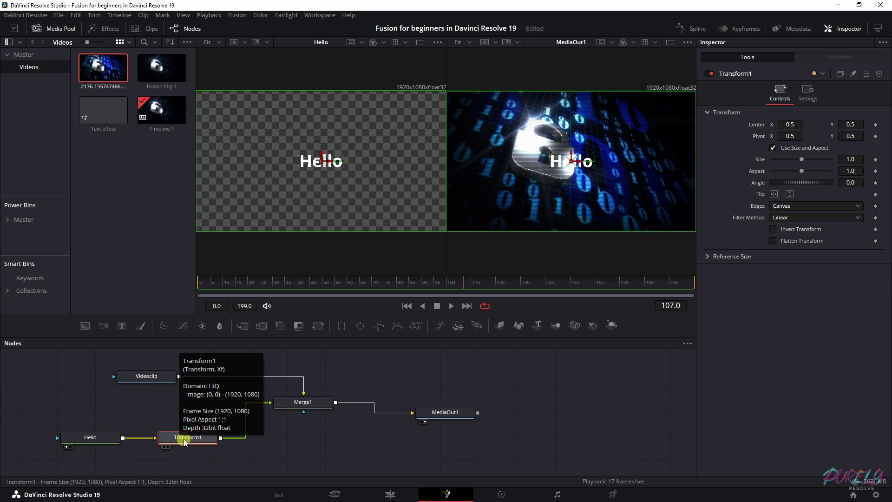
Try Transform1 on the Videoclip connection with center Y 0.624, undo the shift, and return the node between Hello and Merge1.
left_click_drag(185, 440, 227, 385)
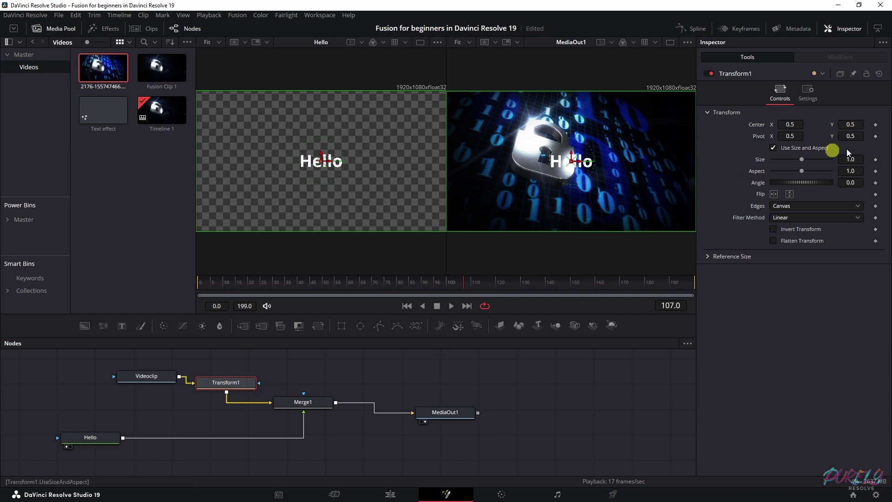
mouse_move(854, 124)
left_mouse_down()
mouse_move(572, 145)
mouse_move(532, 155)
mouse_move(745, 151)
mouse_move(465, 190)
mouse_move(856, 195)
mouse_move(217, 189)
mouse_move(177, 255)
mouse_move(412, 366)
mouse_move(115, 374)
mouse_move(472, 383)
mouse_move(849, 116)
left_mouse_up()
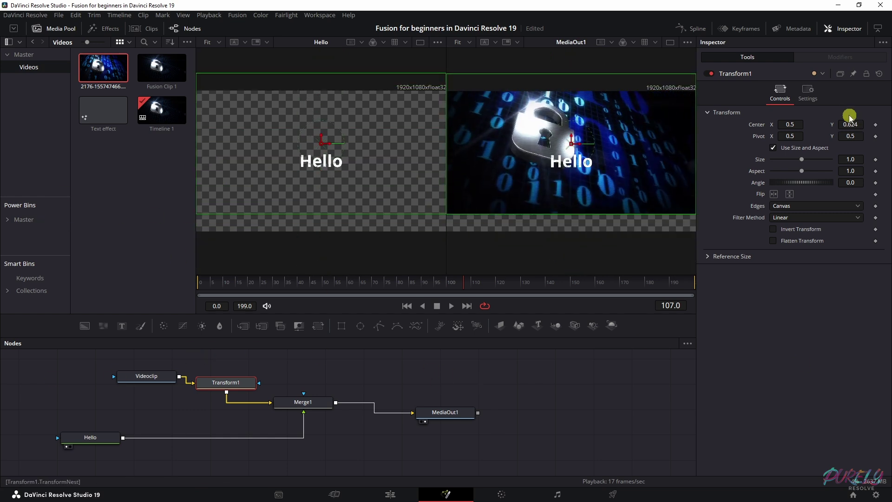
key("ctrl+z")
left_click_drag(235, 380, 205, 440)
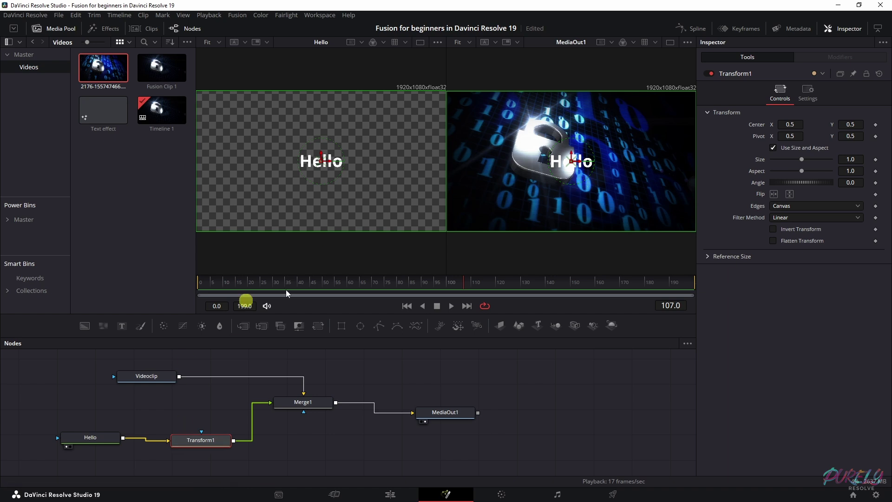
Enable shading element 2, Red Outline, on the Hello text.
left_click(100, 437)
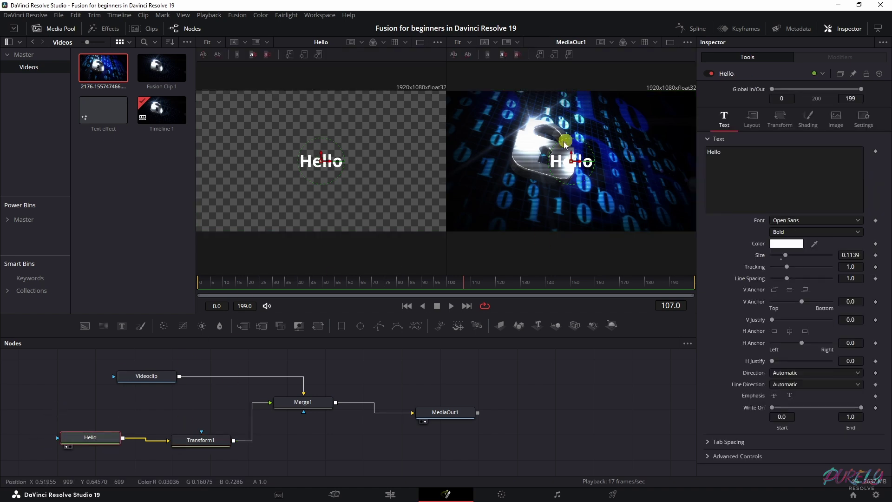
scroll(603, 170, "up", 2)
scroll(602, 183, "down", 2)
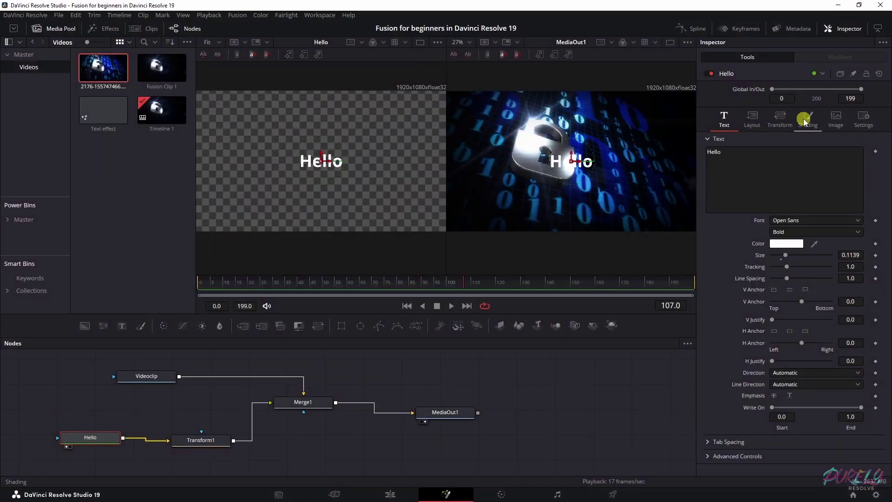
left_click(804, 119)
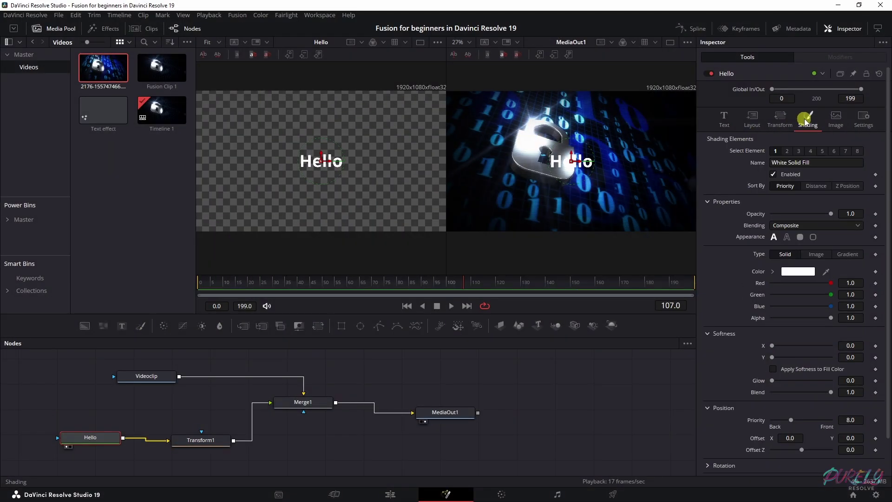
left_click(786, 151)
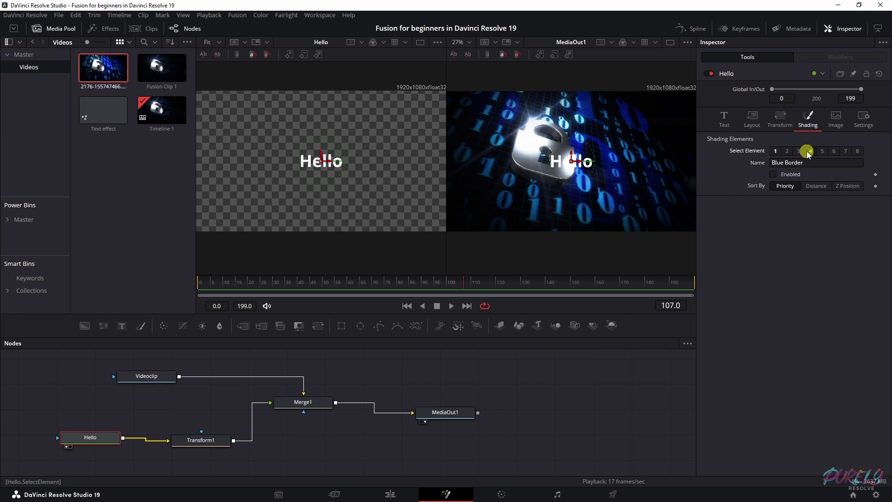
left_click(786, 151)
left_click(772, 174)
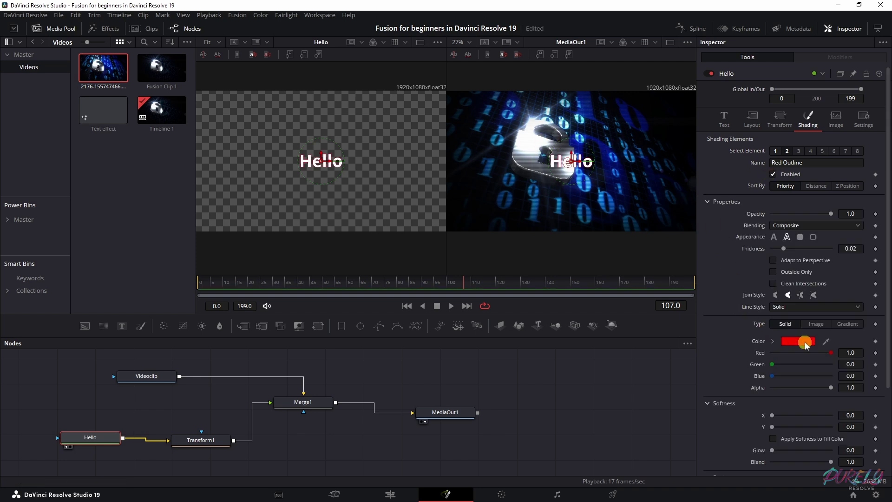
Try a light grey color (#b9b9b9) for the Hello text's outline.
left_click(801, 341)
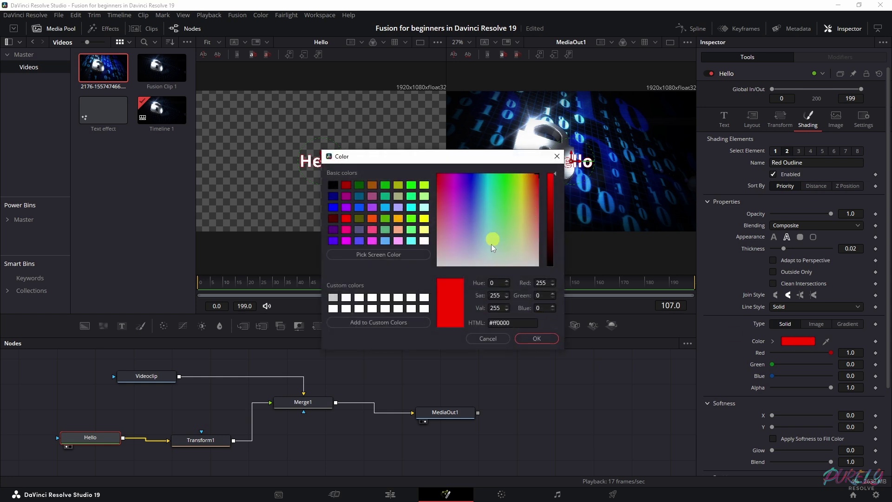
left_click(425, 241)
left_click_drag(554, 178, 553, 199)
left_click(537, 339)
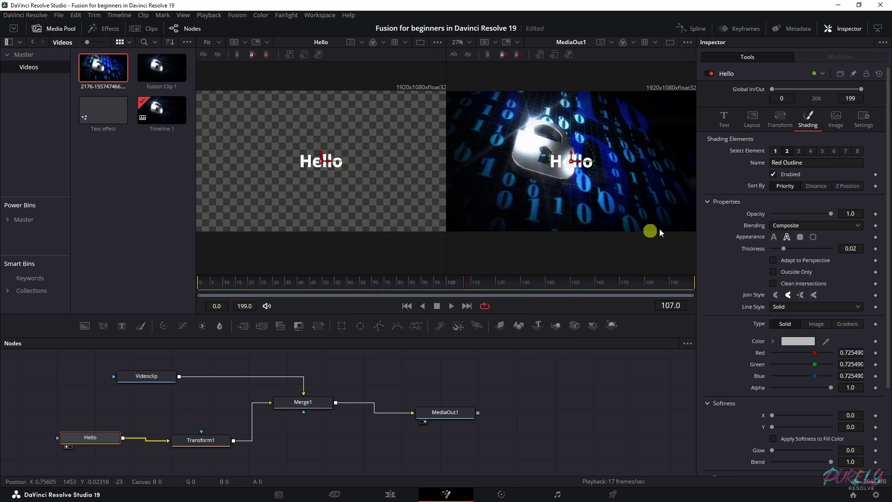
Set the outline color of the Hello text to black.
left_click(796, 341)
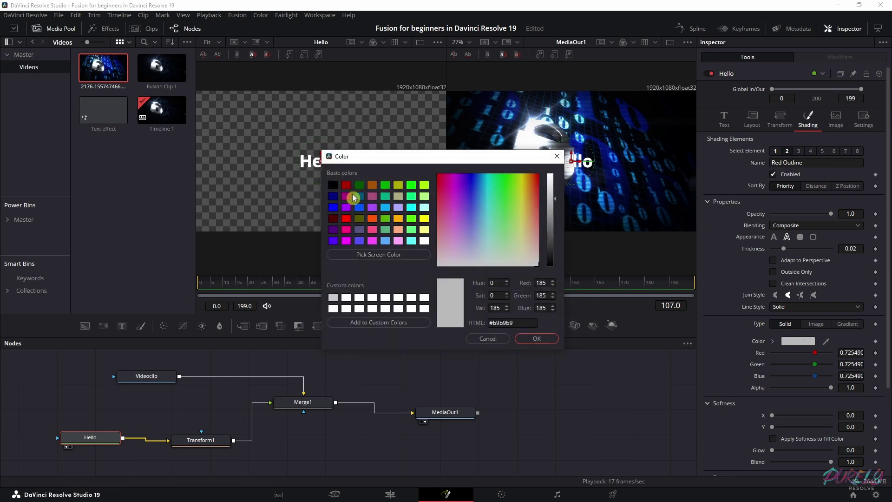
left_click(332, 185)
left_click(535, 338)
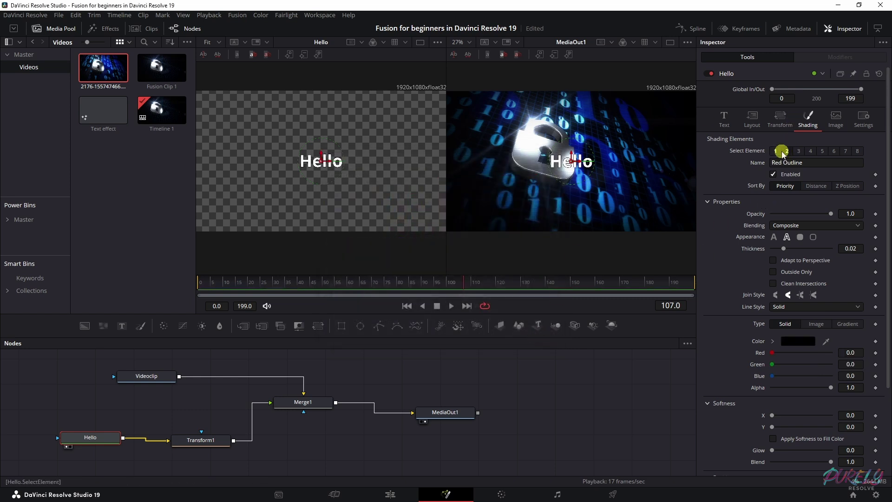
Enable shading element 3, Black Shadow, on the Hello text and examine the outline and shadow in both viewers.
left_click(798, 151)
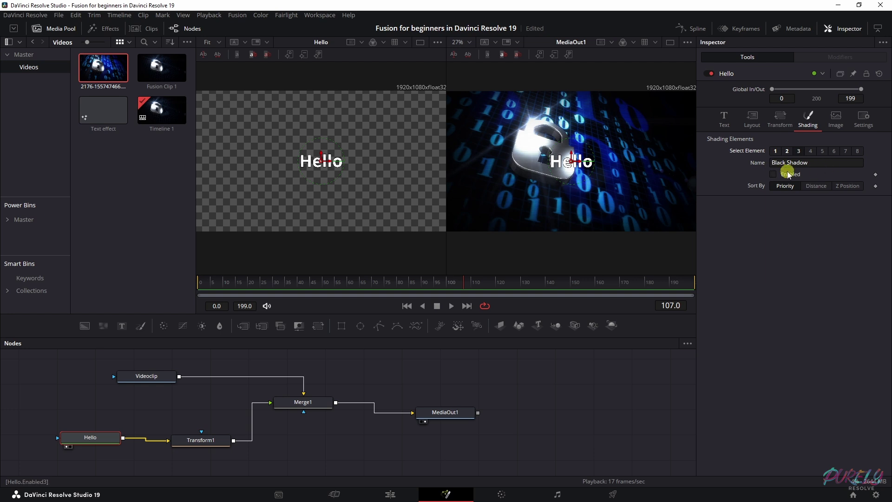
left_click(773, 174)
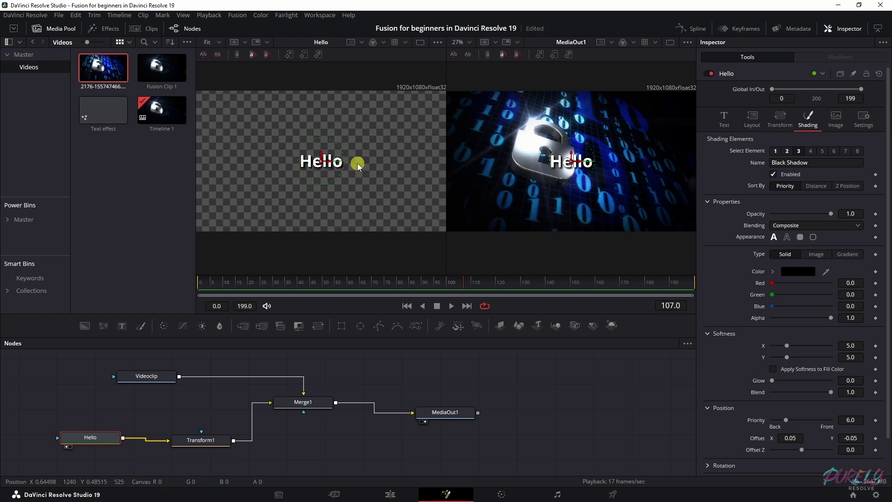
scroll(358, 166, "up", 2)
scroll(342, 149, "up", 2)
left_click_drag(342, 149, 420, 144)
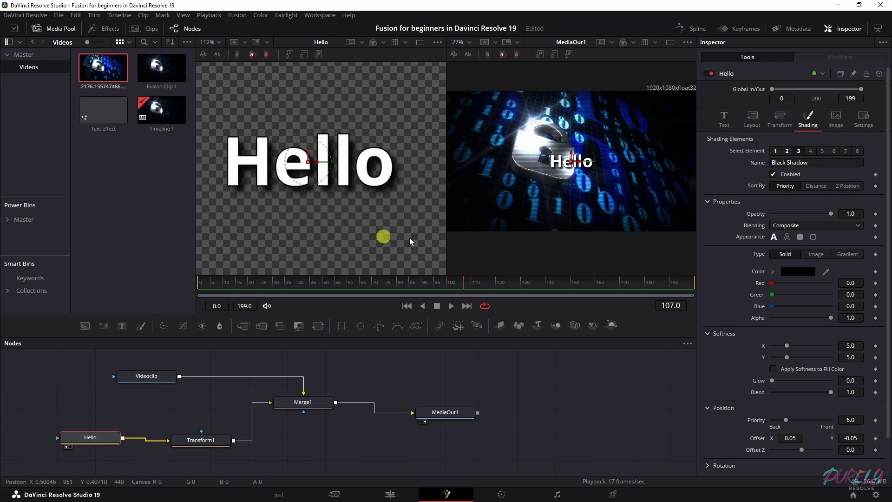
scroll(571, 163, "up", 3)
scroll(597, 169, "up", 3)
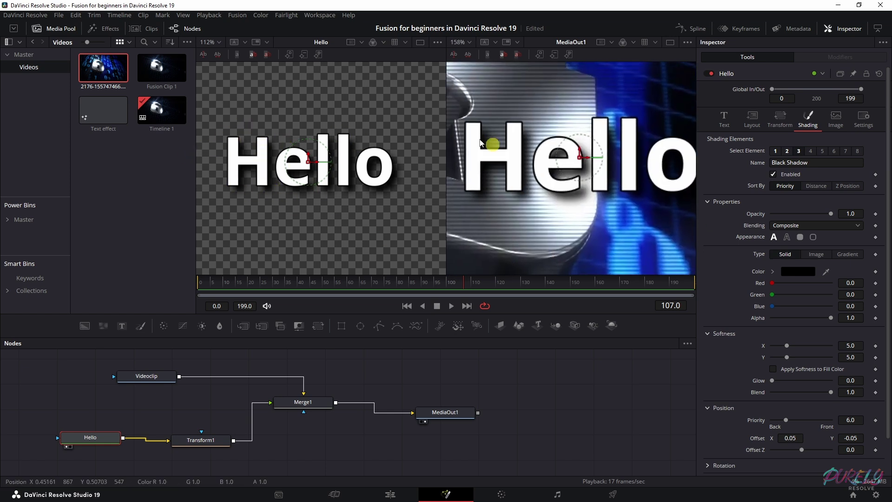
key("ctrl+f")
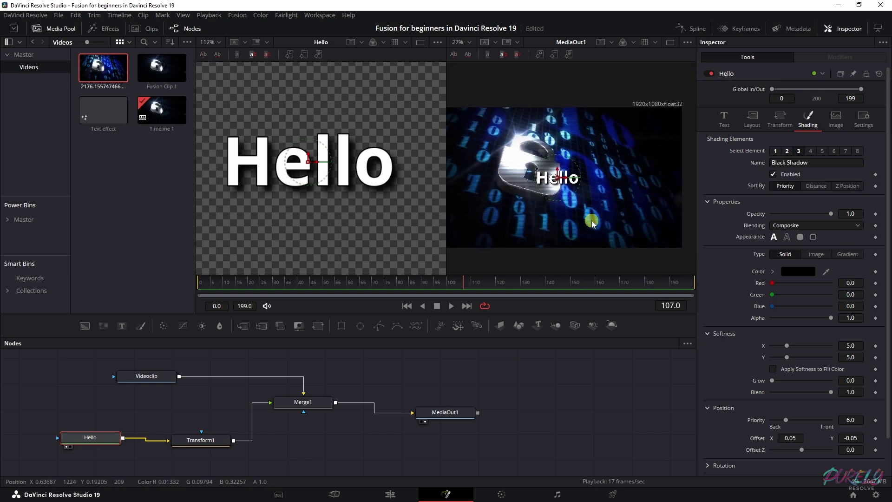
Add a Glow node directly after the Hello text node, ahead of the Transform node.
left_click(197, 439)
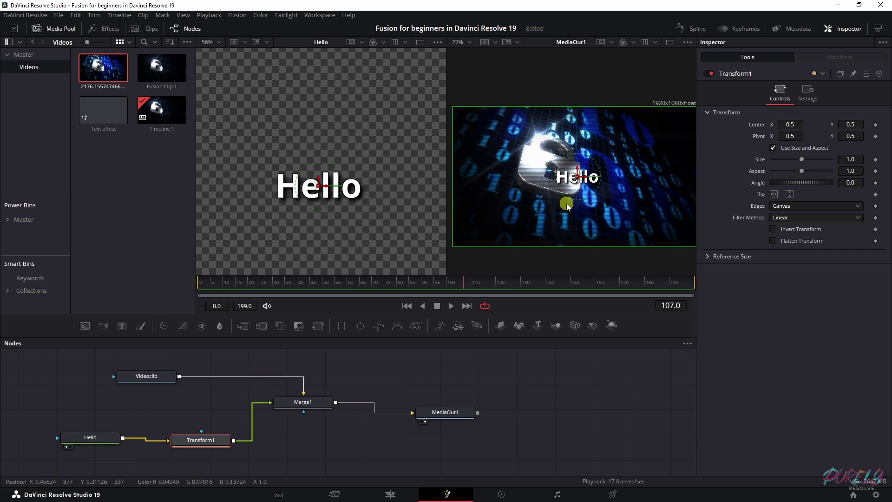
left_click(80, 438)
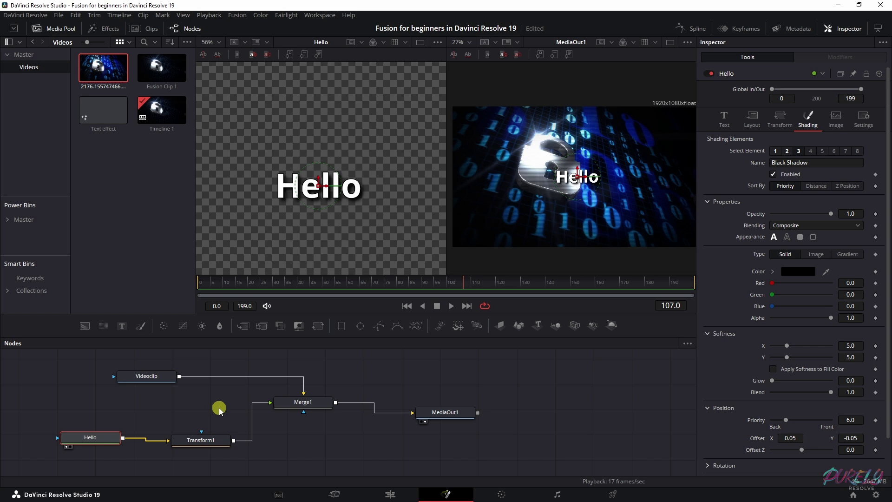
key("shift+space")
type("transform")
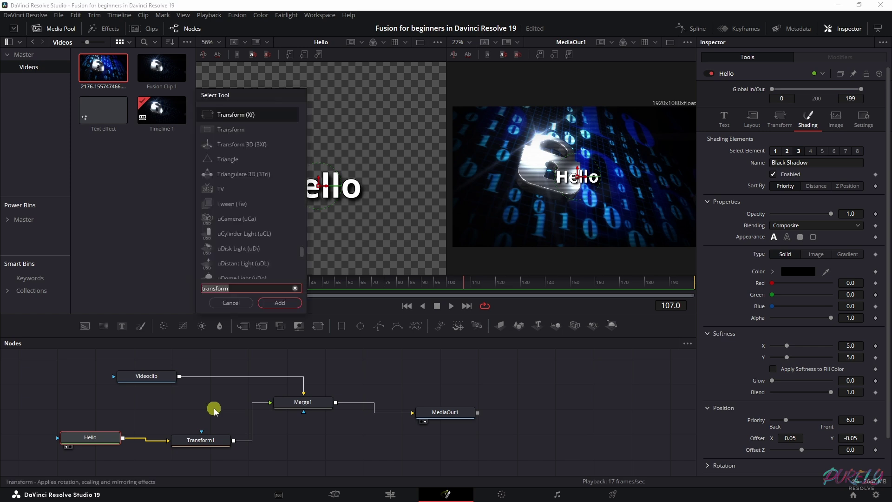
type("glow")
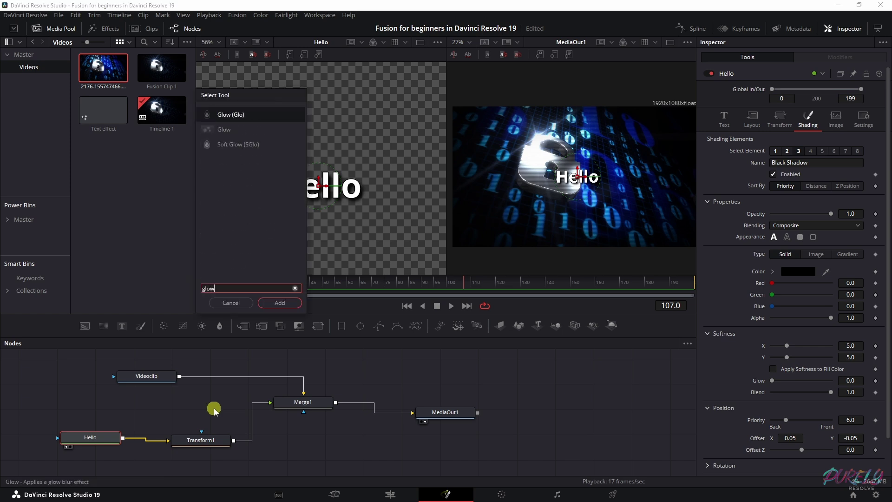
left_click(279, 302)
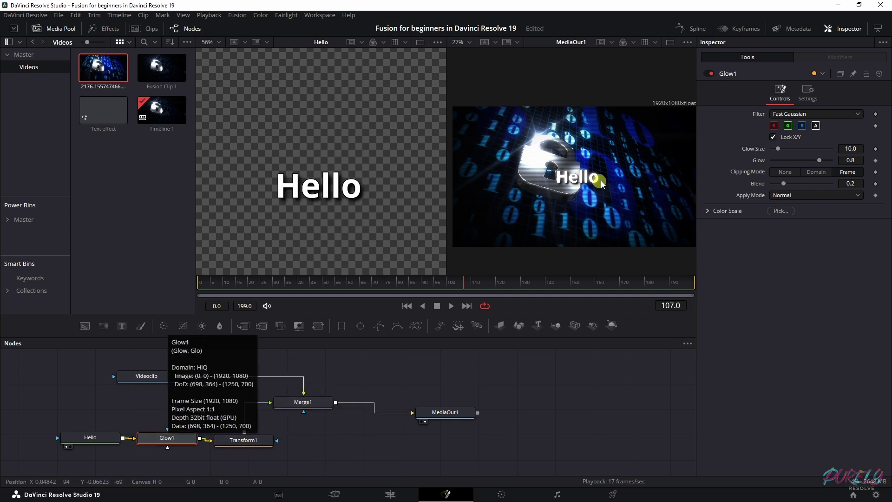
Set the Glow node's glow size to 6.3 and its glow strength to 0.819.
scroll(578, 185, "up", 5)
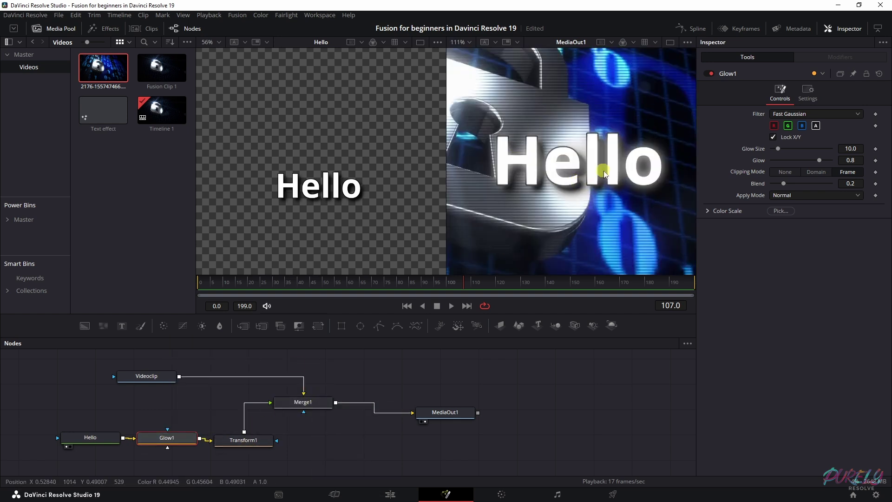
left_click_drag(777, 151, 820, 164)
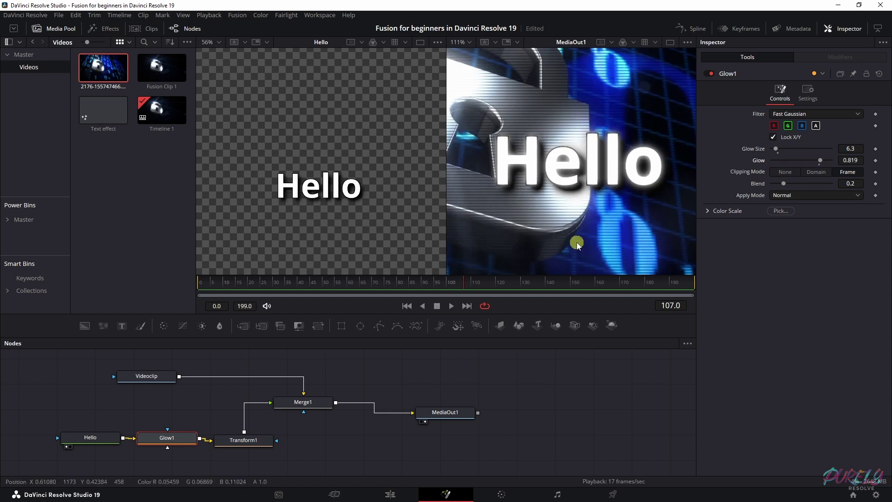
scroll(578, 243, "down", 5)
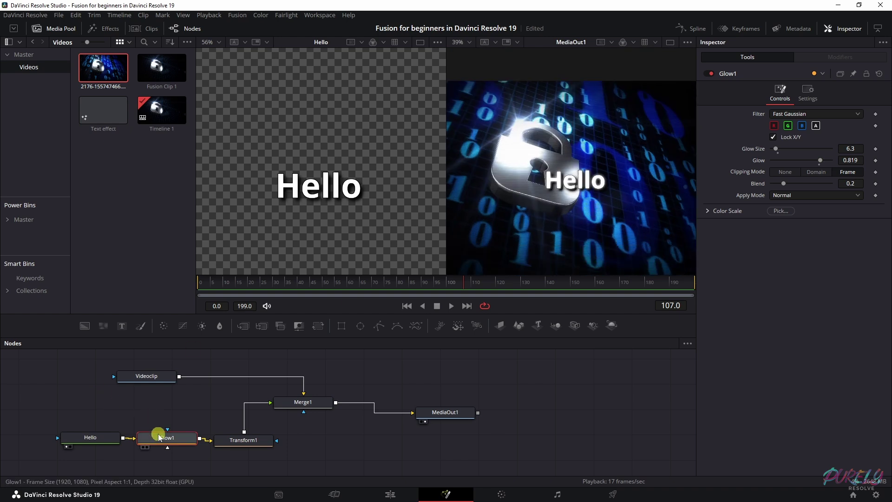
Switch the Glow node off and on to compare the text with and without the glow.
left_click(711, 73)
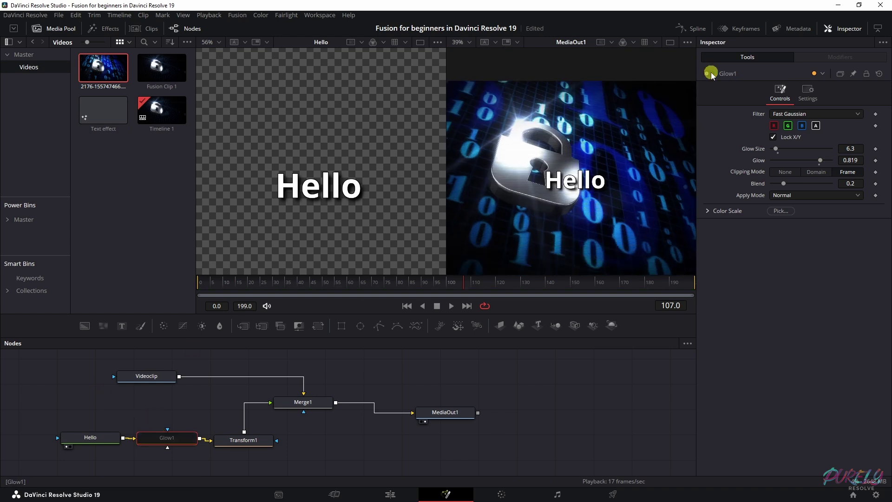
left_click(711, 73)
left_click(711, 72)
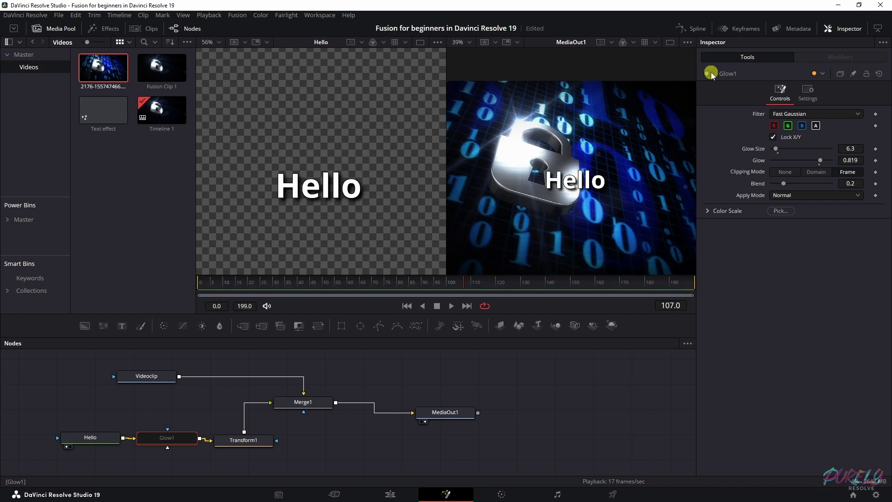
left_click(711, 73)
Change the wording of the Hello text node to "Security".
left_click(102, 436)
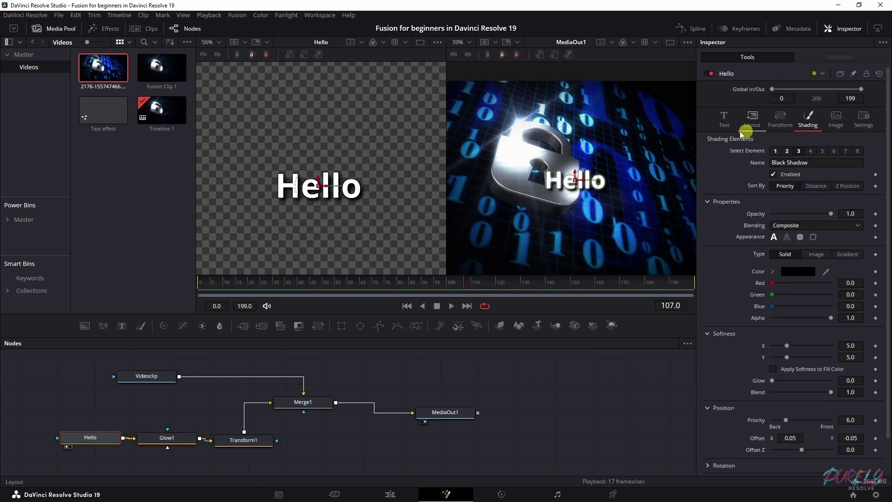
left_click(724, 119)
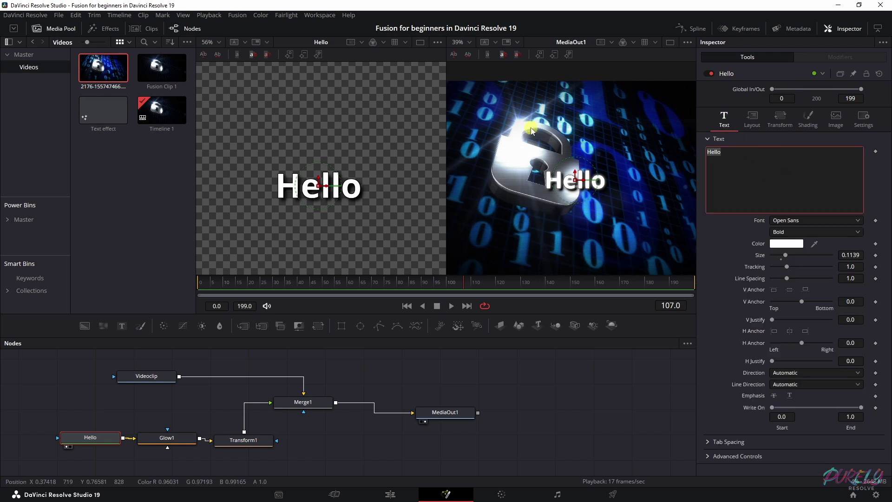
type("Security")
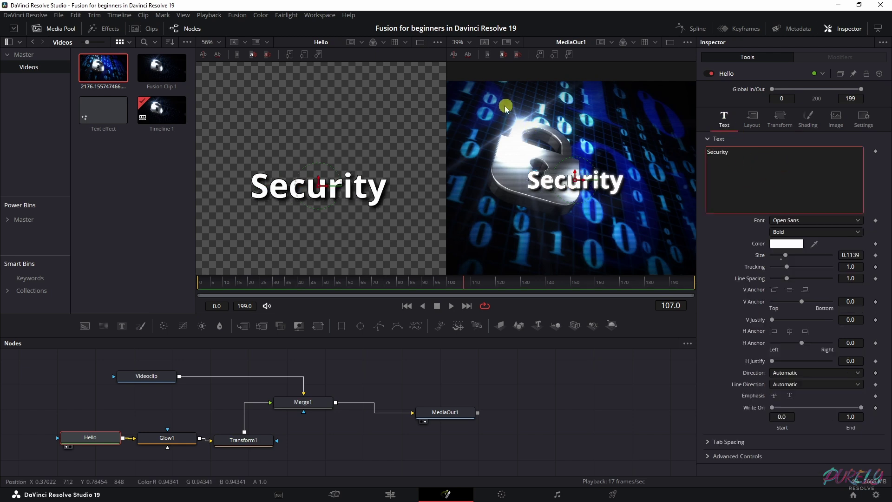
Play the composition from frame 0 to review the Security title over the video.
left_click_drag(349, 282, 185, 277)
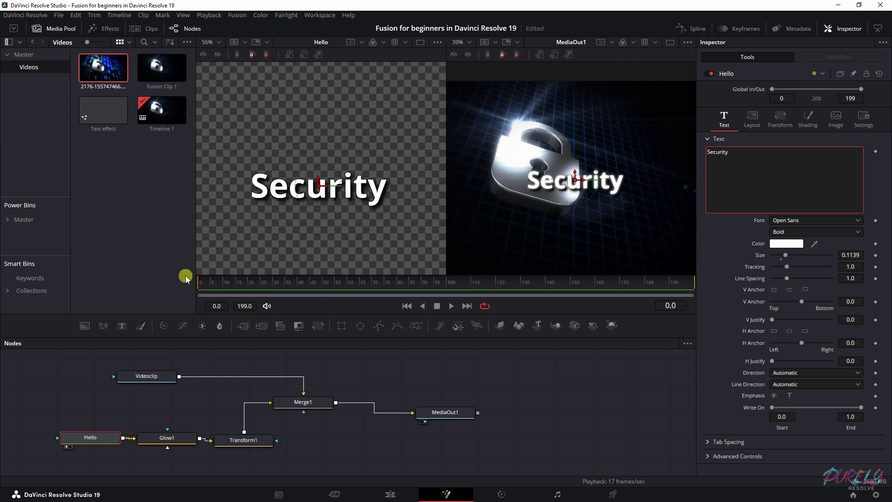
key("BackSpace")
left_click(135, 271)
key("space")
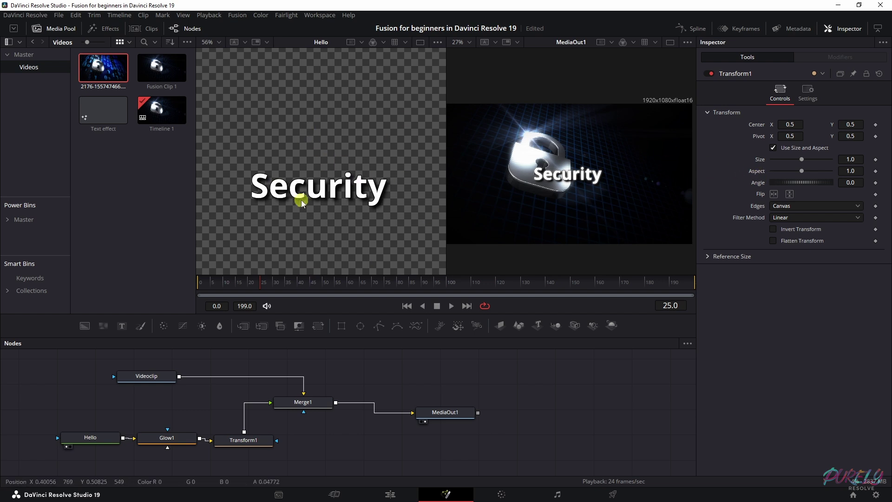
Keyframe the Security text's Write On at frame 25 with start 0.0 and end 1.0.
left_click_drag(538, 286, 261, 300)
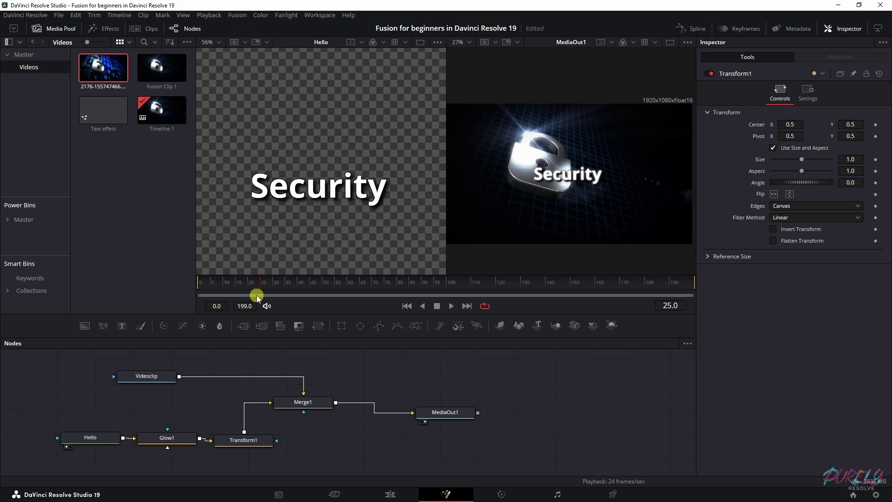
left_click(96, 439)
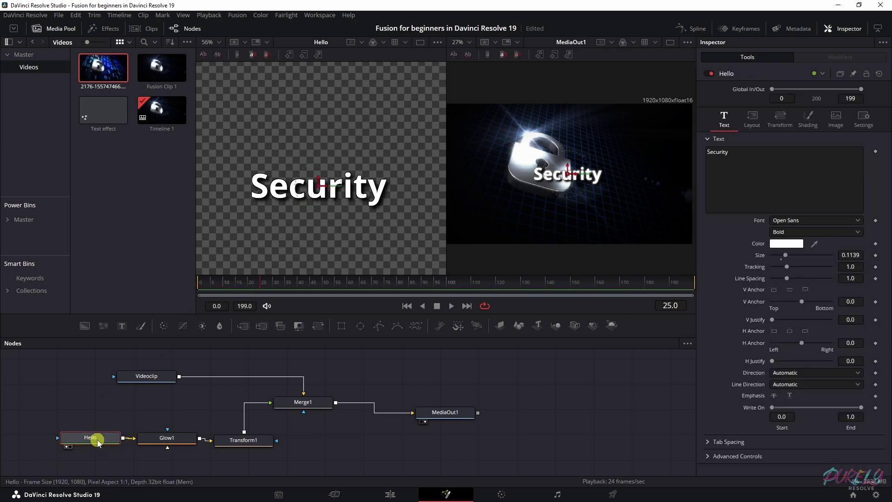
left_click(876, 407)
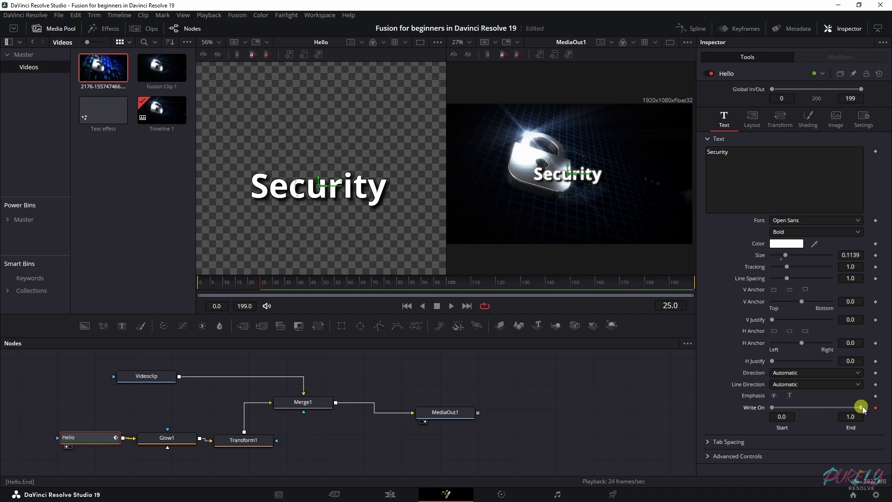
mouse_move(863, 406)
left_mouse_down()
mouse_move(773, 404)
mouse_move(872, 406)
left_mouse_up()
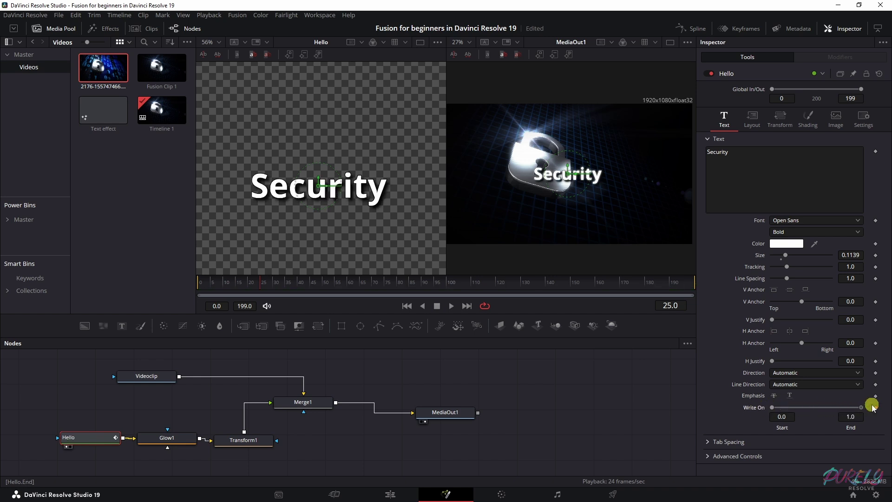
mouse_move(771, 407)
left_mouse_down()
mouse_move(837, 406)
mouse_move(734, 408)
left_mouse_up()
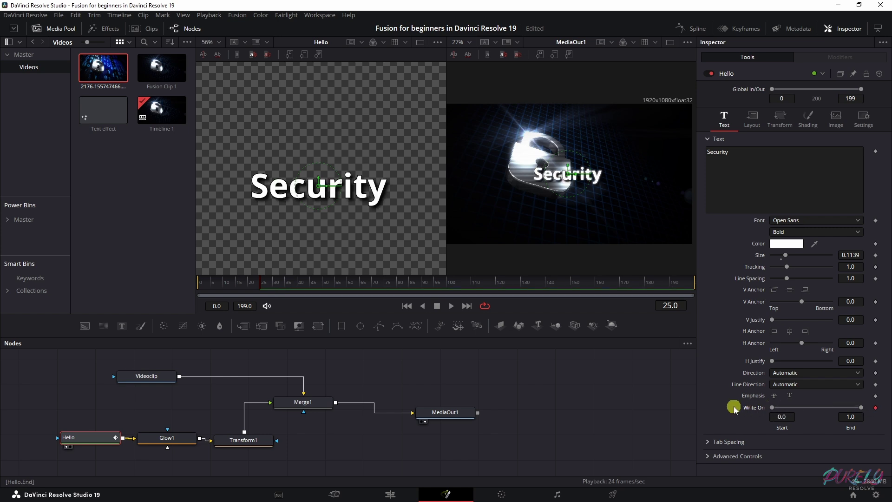
left_click_drag(861, 408, 879, 404)
left_click(876, 404)
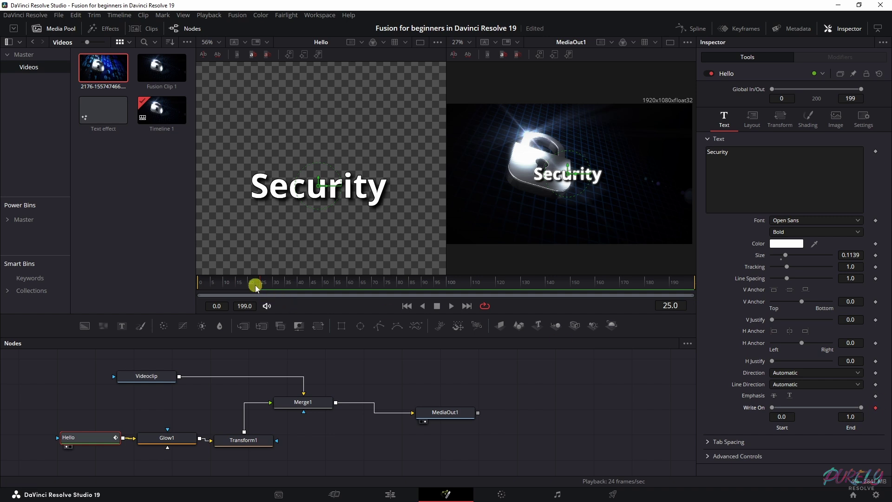
Set the Write On end to 0.0 at frame 0 and play back the text reveal.
left_click_drag(262, 285, 181, 286)
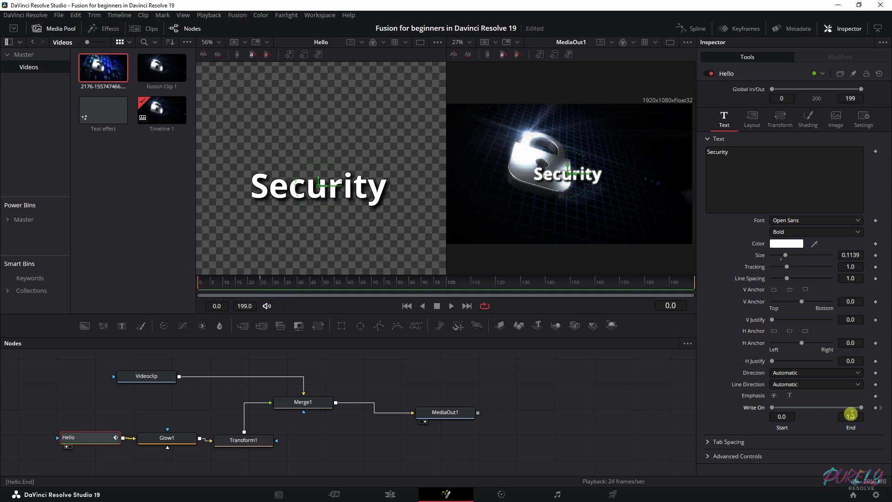
left_click_drag(861, 409, 749, 406)
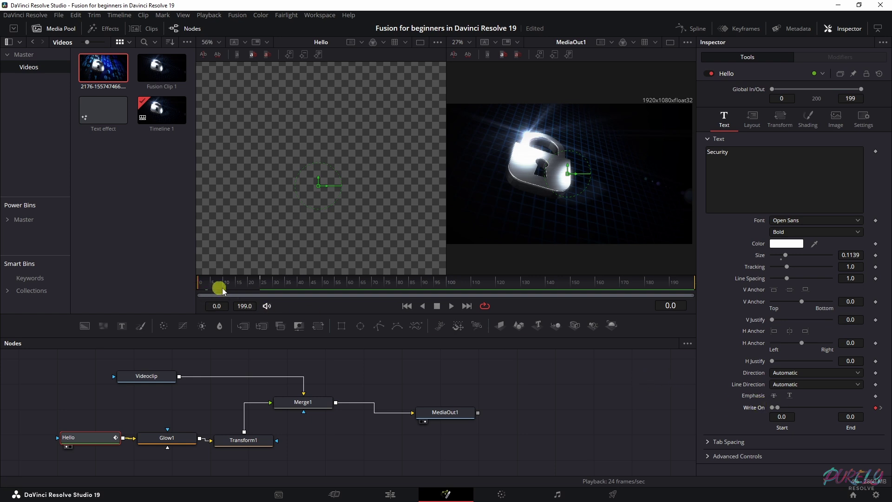
key("space")
key("space")
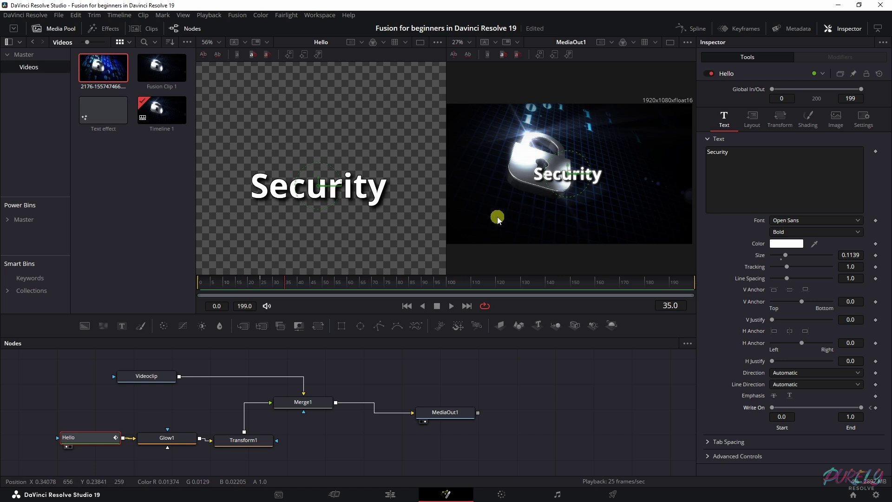
Keyframe Write On fully shown at frame 75 and set its start to 1.0 at frame 100.
left_click(261, 289)
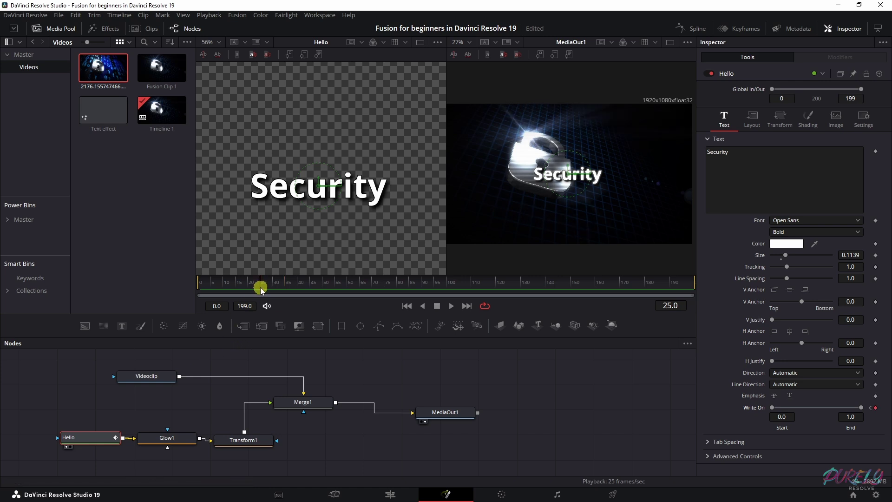
left_click_drag(274, 289, 449, 290)
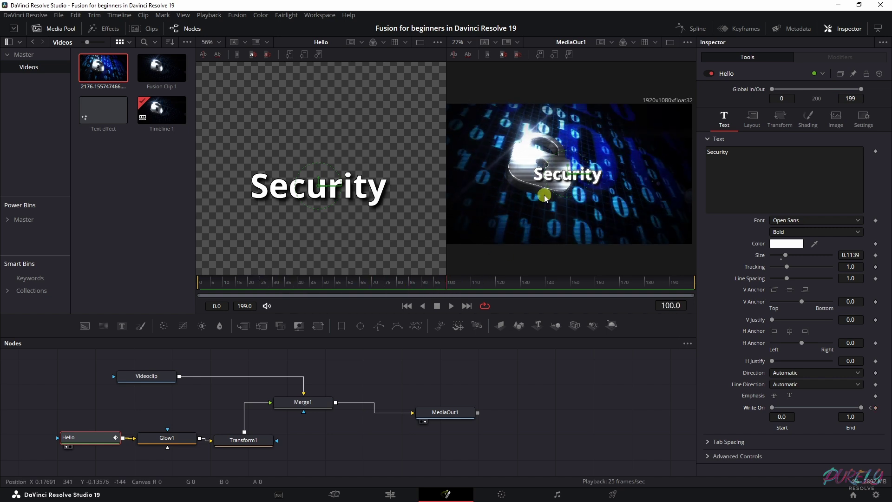
left_click(385, 288)
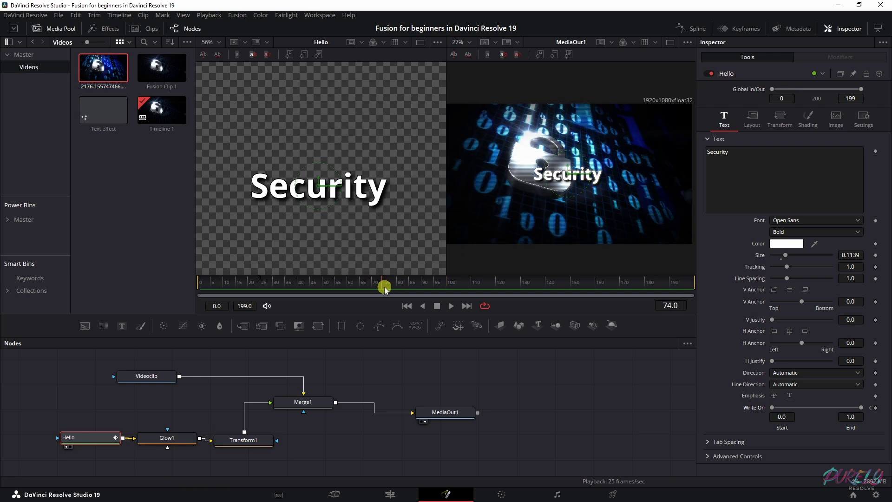
left_click(875, 408)
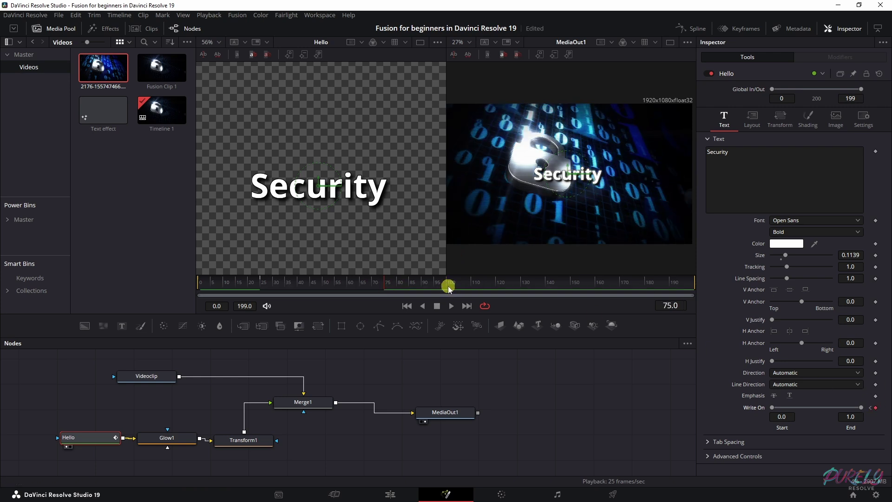
left_click(449, 288)
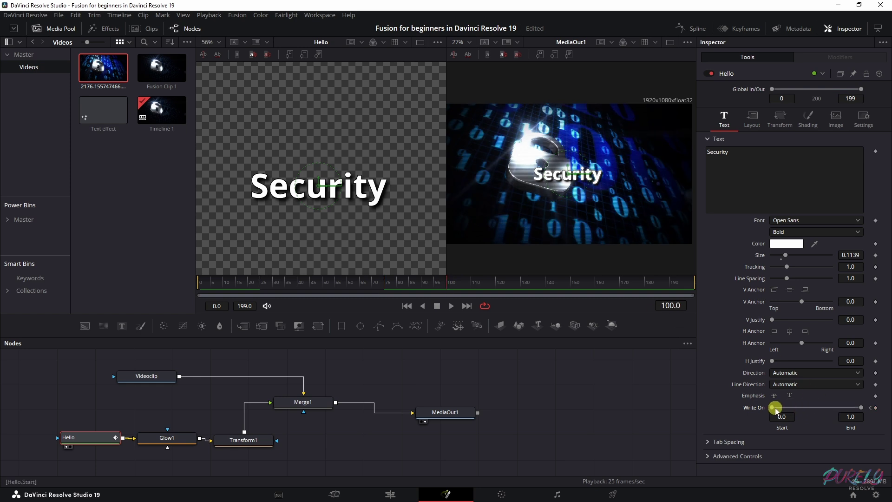
left_click_drag(771, 407, 852, 408)
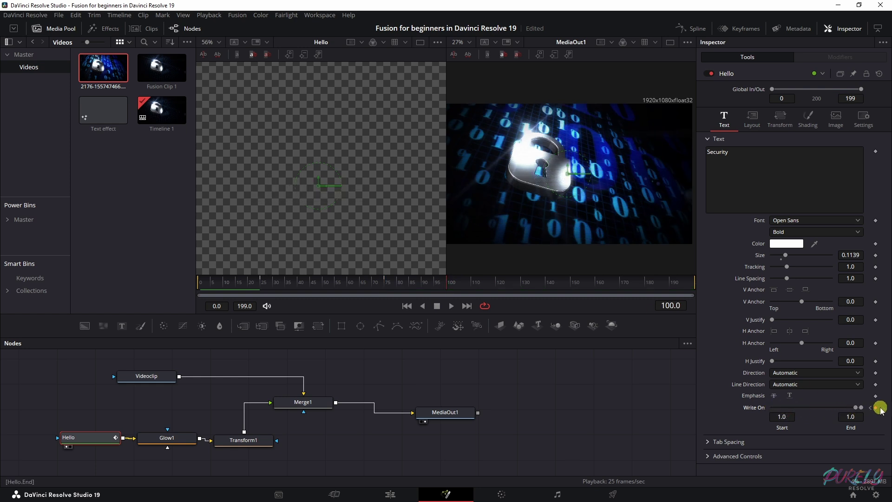
Play the Write On animation from frame 0 and revisit its keyframes at frames 75 and 25.
left_click_drag(312, 289, 172, 275)
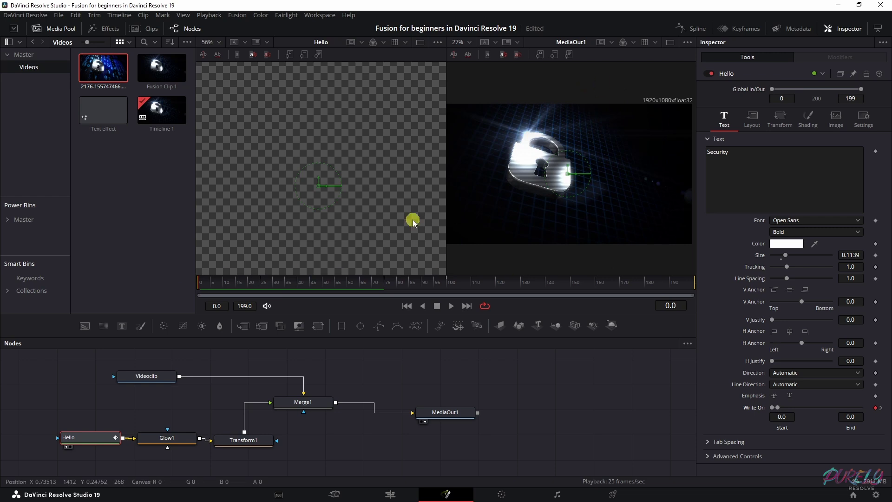
key("space")
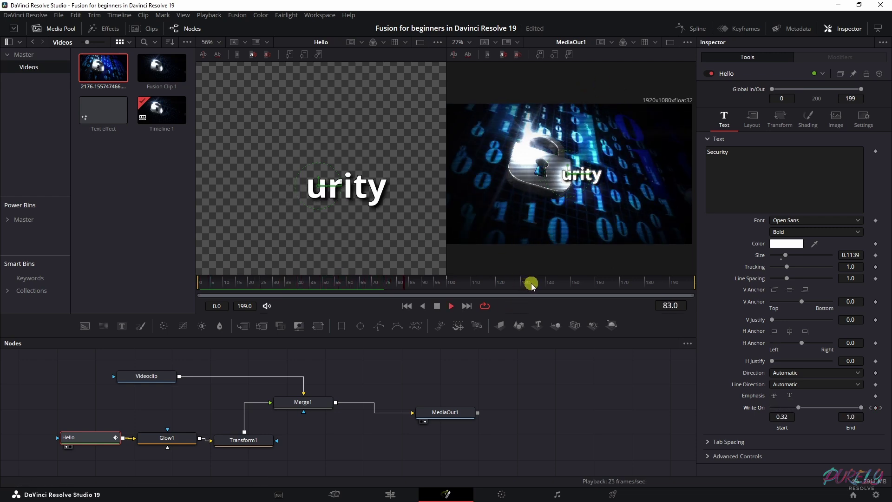
key("space")
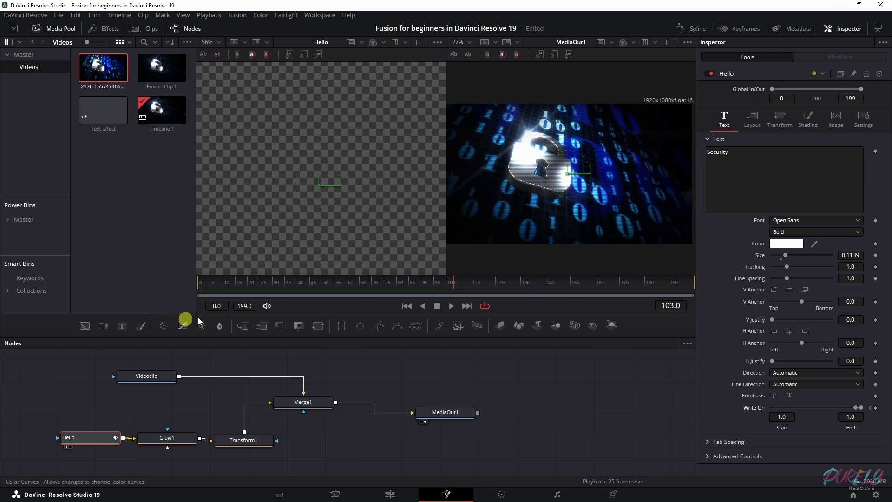
left_click_drag(412, 287, 388, 282)
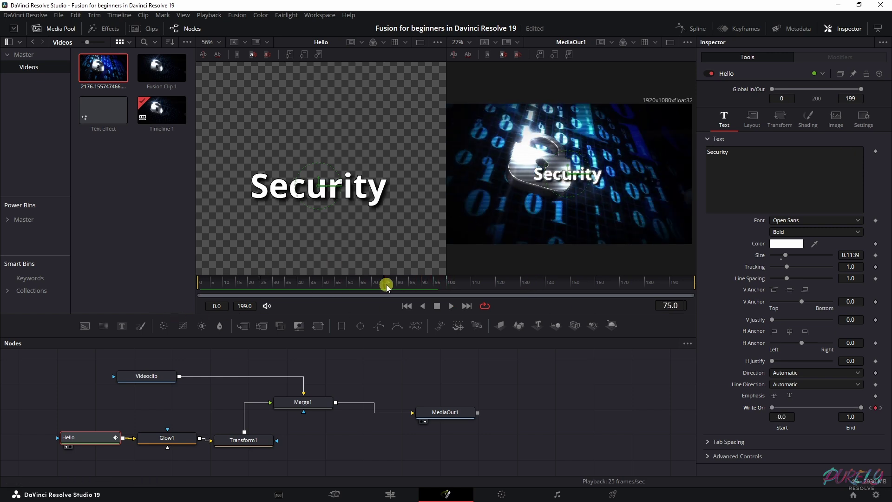
left_click(260, 285)
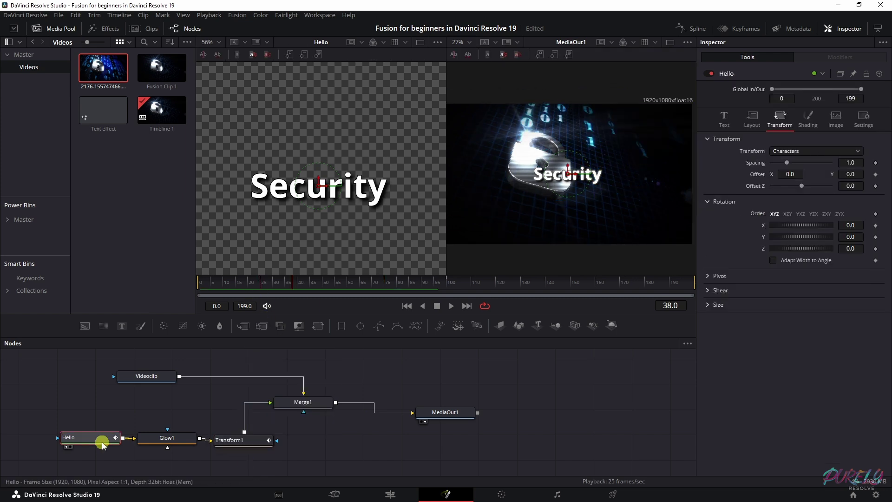
Insert a Motion Blur node between the Hello text and Glow1, and play back the Security text animation from frame 0.
key("shift+space")
type("blur")
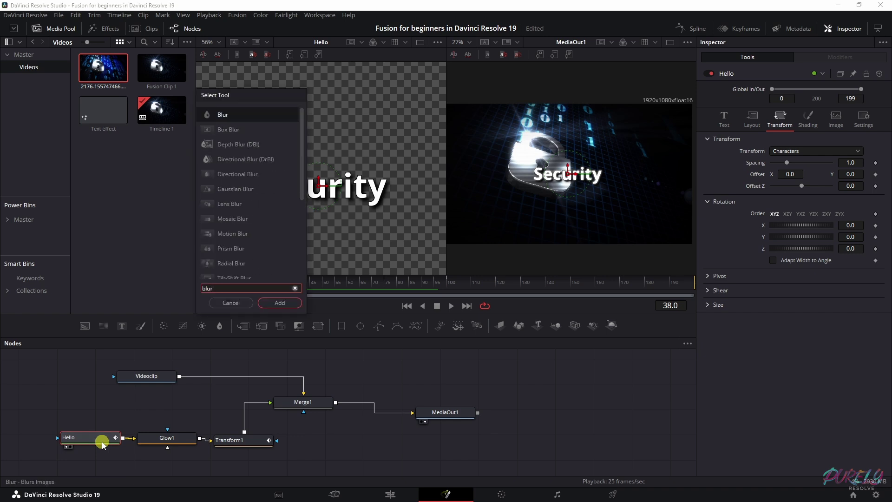
left_click(235, 233)
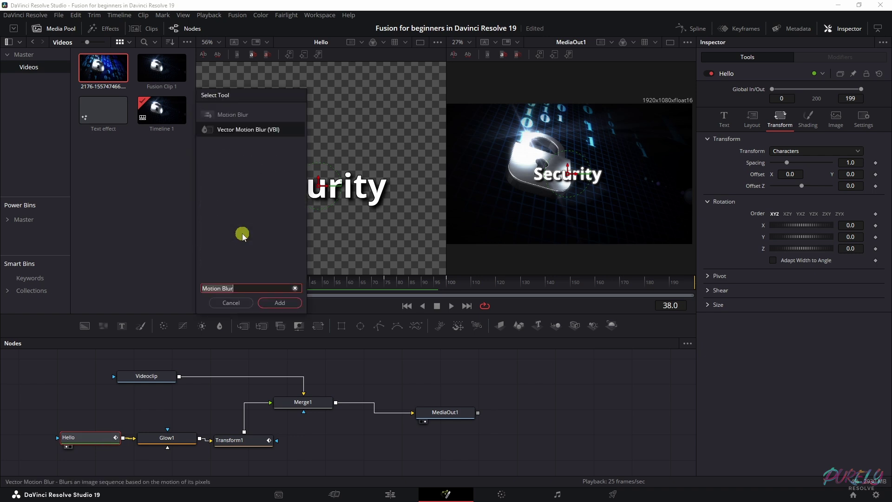
left_click(234, 115)
left_click(273, 304)
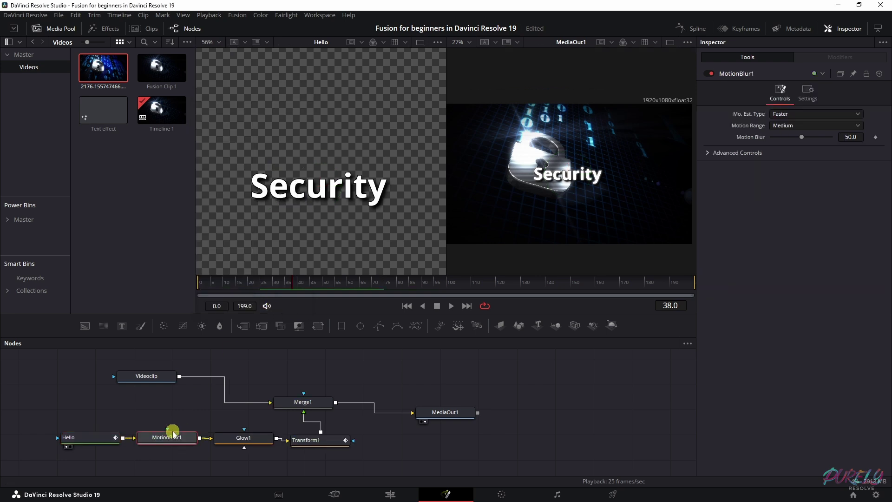
left_click(202, 283)
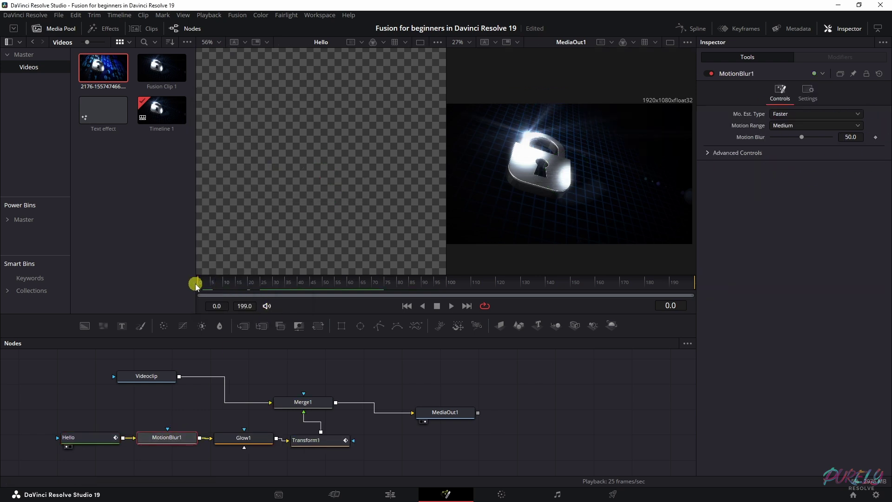
key("space")
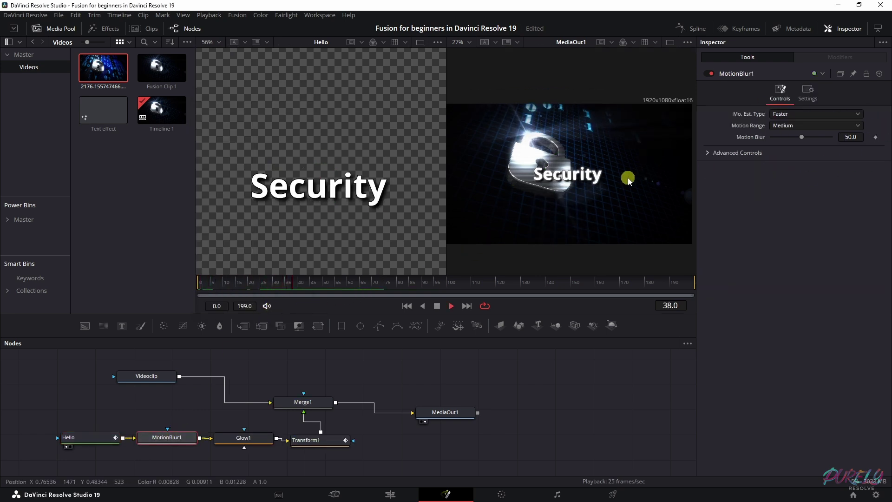
key("space")
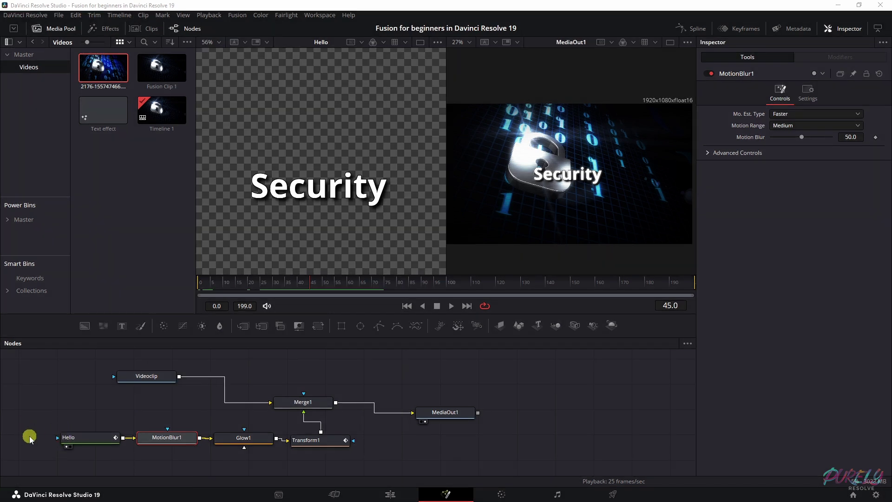
Delete the Hello, MotionBlur1, Glow1 and Transform1 nodes and realign the Videoclip and MediaOut1 nodes around Merge1.
left_click(75, 437)
left_click(172, 437, "ctrl")
left_click(246, 442, "ctrl")
left_click(318, 440, "ctrl")
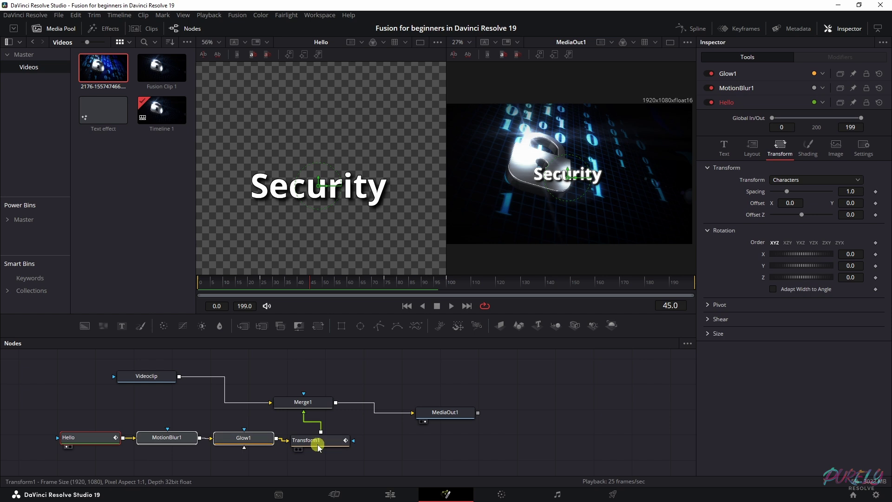
key("Delete")
left_click(285, 403)
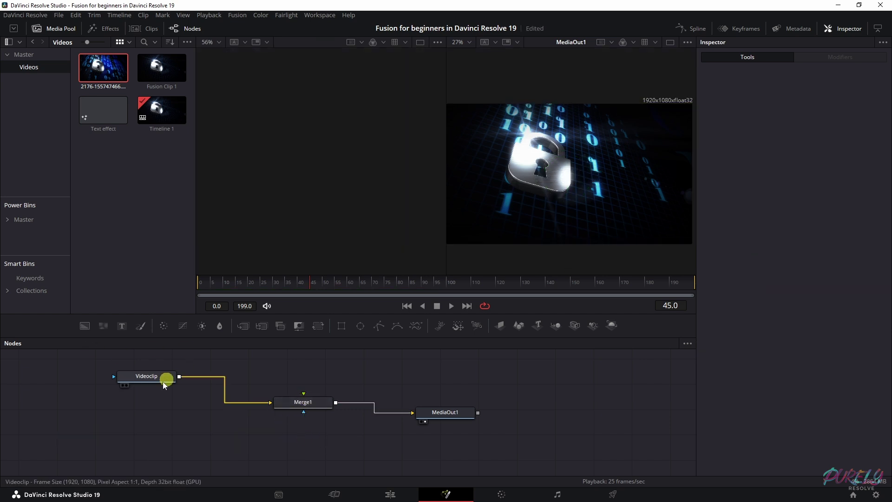
left_click_drag(163, 376, 159, 397)
left_click_drag(453, 415, 466, 410)
left_click(143, 396)
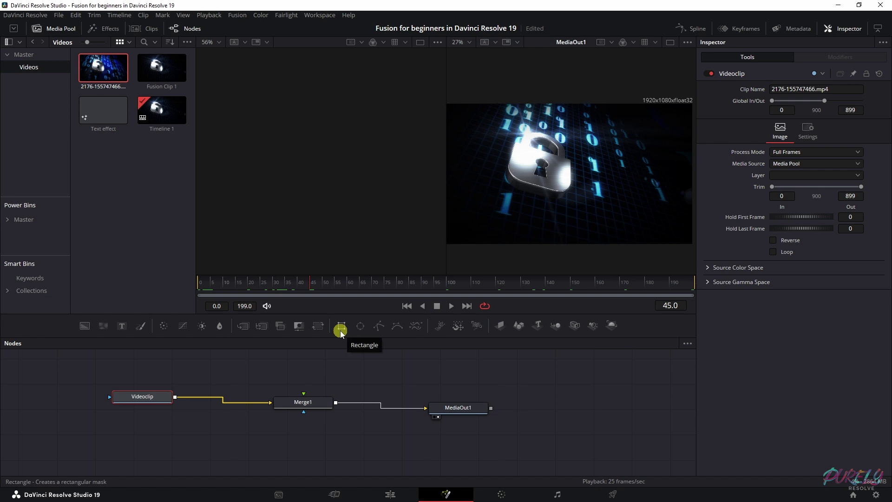
left_click(378, 327)
left_click_drag(145, 371, 143, 363)
left_click_drag(145, 404, 303, 394)
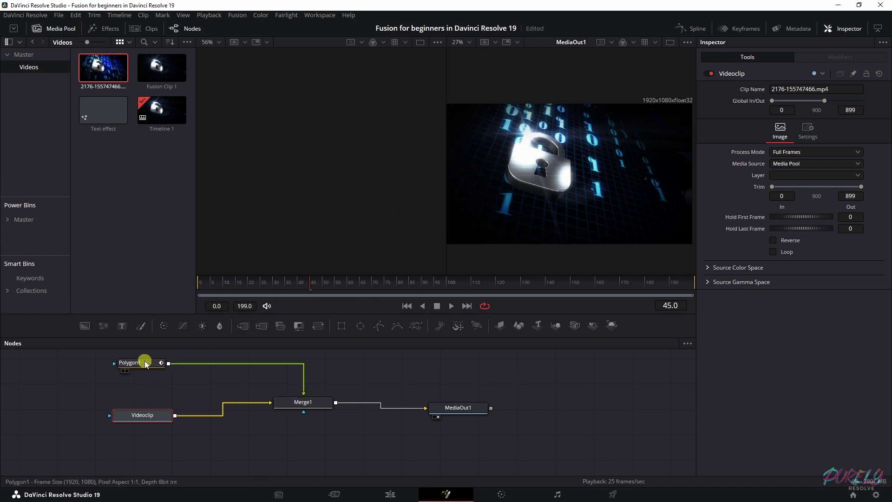
left_click(129, 365)
left_click(297, 403)
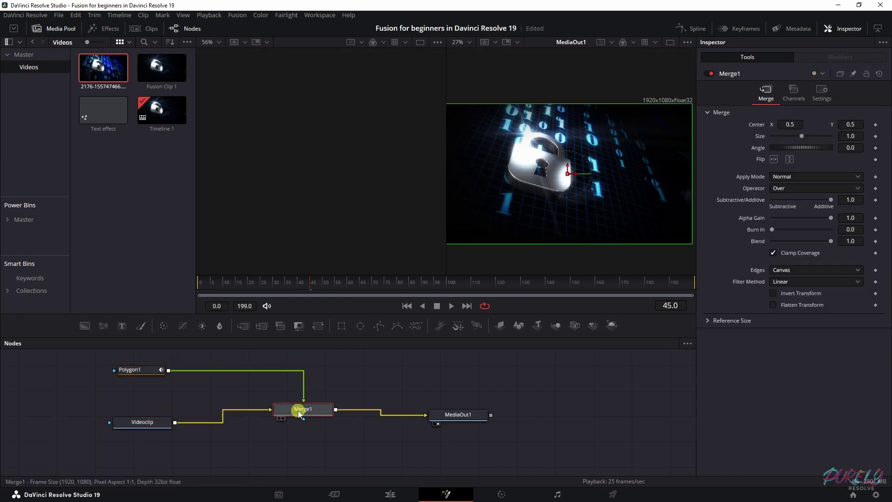
left_click(127, 371)
key("Delete")
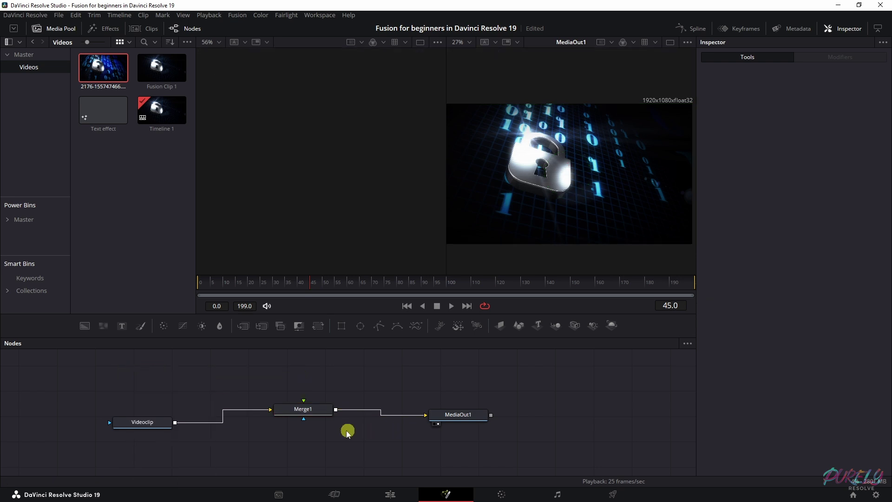
Add a Polygon node to Merge1, place it above Videoclip and connect it to Merge1's foreground input.
left_click(305, 408)
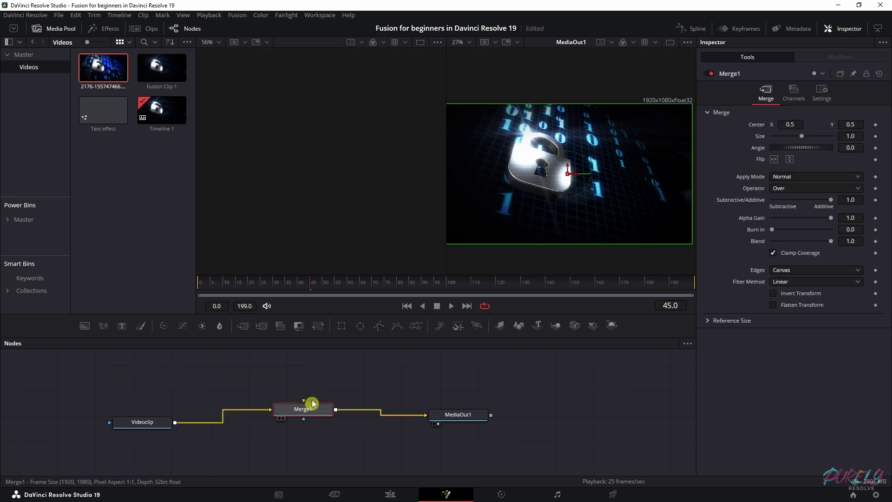
left_click(378, 326)
left_click_drag(299, 393, 166, 365)
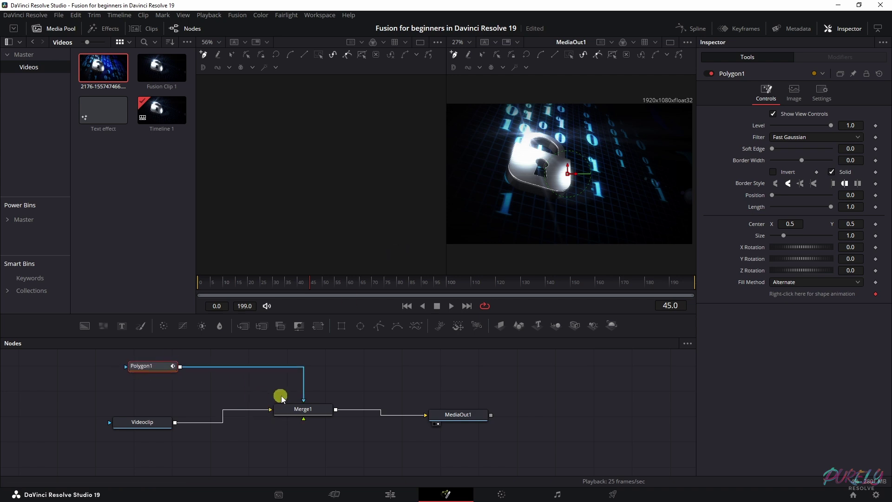
left_click_drag(303, 399, 302, 419)
Draw an open four-point polygon line across the padlock in the MediaOut1 view and set its Border Width to 0.022.
left_click(166, 370)
left_click(470, 215)
left_click(619, 152)
left_click(599, 212)
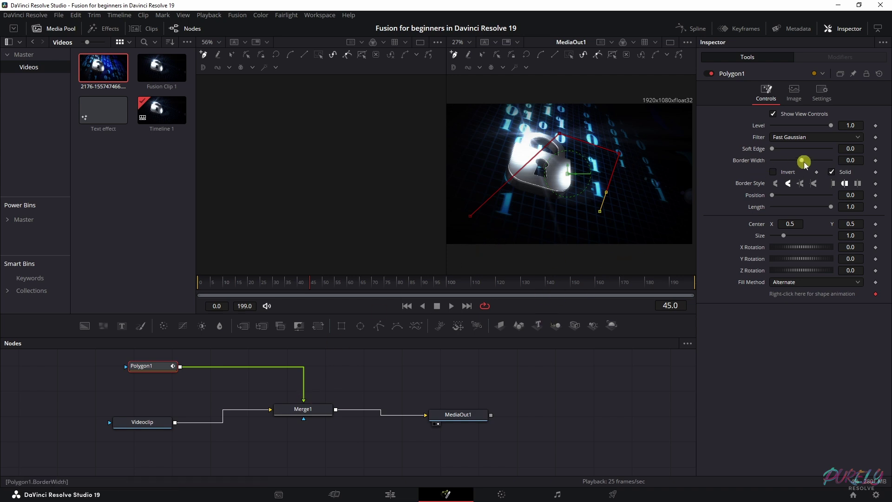
mouse_move(803, 160)
left_mouse_down()
mouse_move(825, 160)
mouse_move(806, 162)
left_mouse_up()
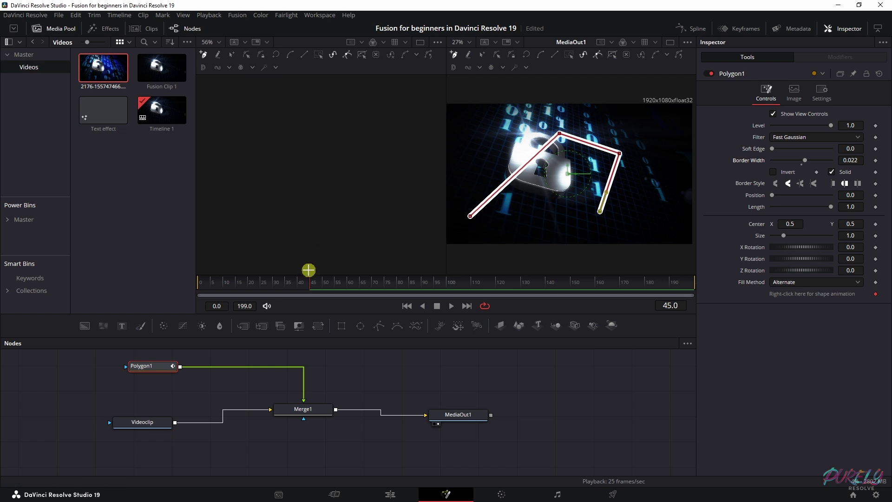
Select Videoclip to hide the polygon's on-screen controls and play back the composition from frame 0.
left_click(139, 421)
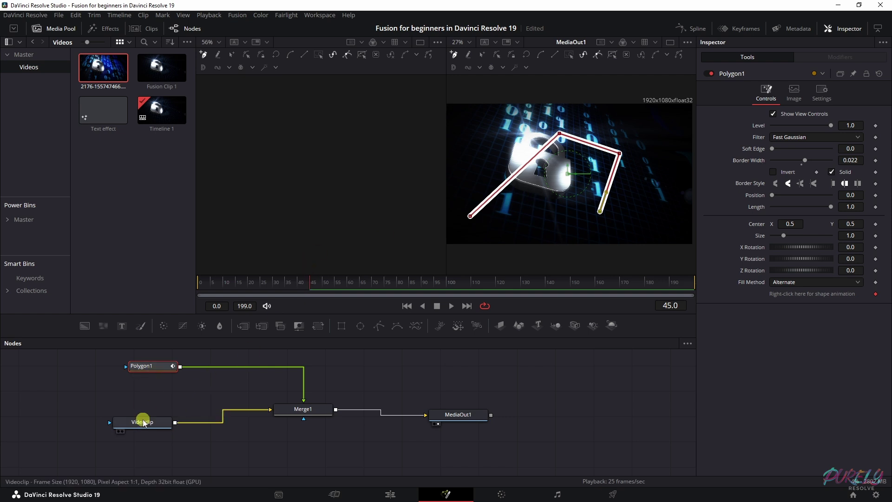
left_click_drag(243, 287, 158, 283)
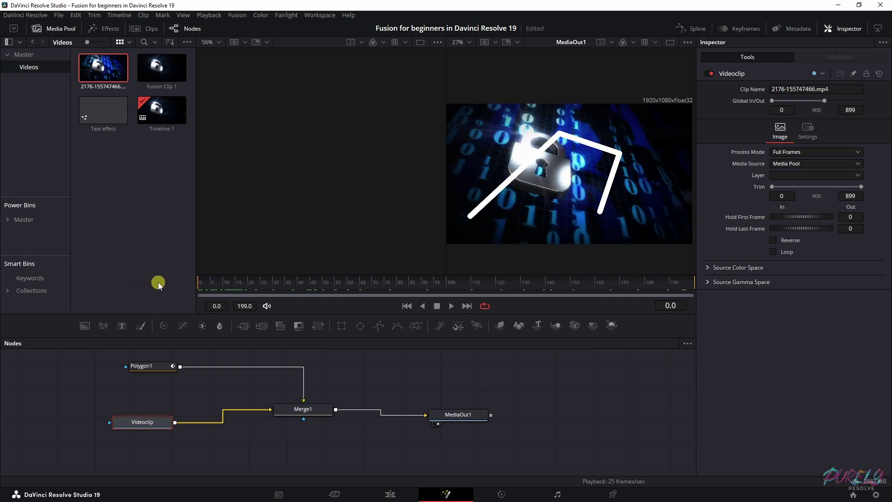
key("space")
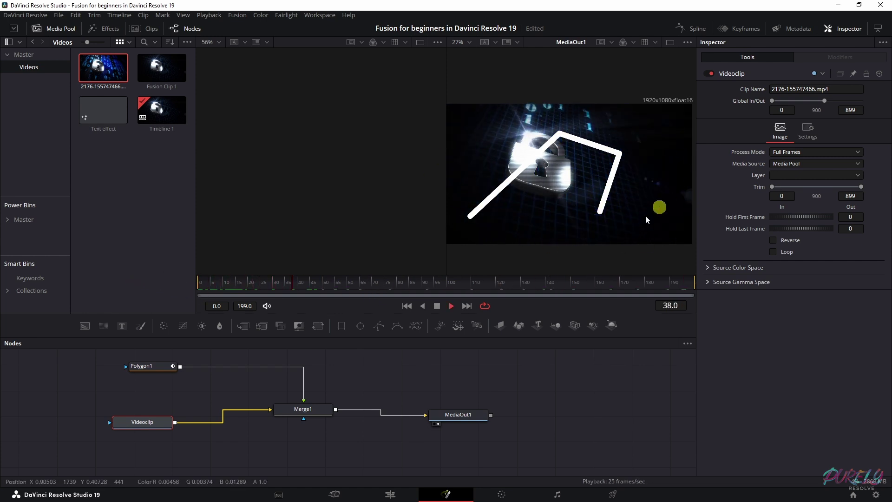
key("space")
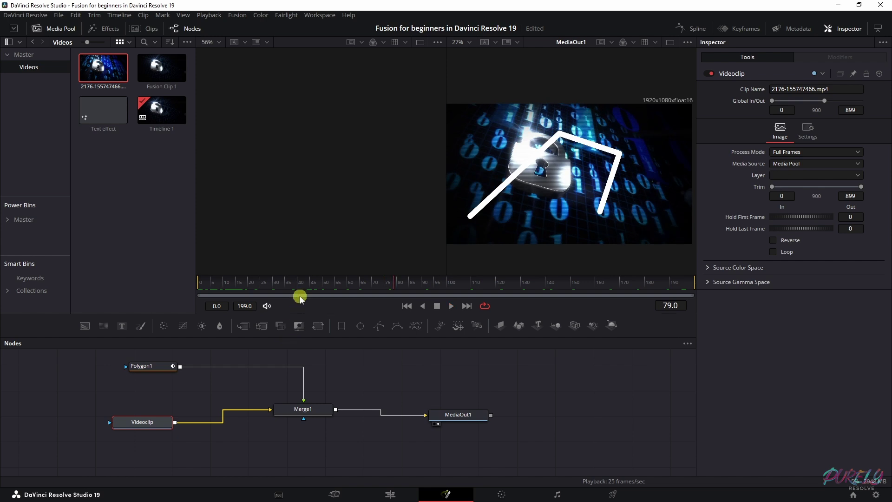
Keyframe Polygon1's Length at 1.0 on frame 25 and 0.0 on frame 0, and play back the line drawing on.
left_click(153, 366)
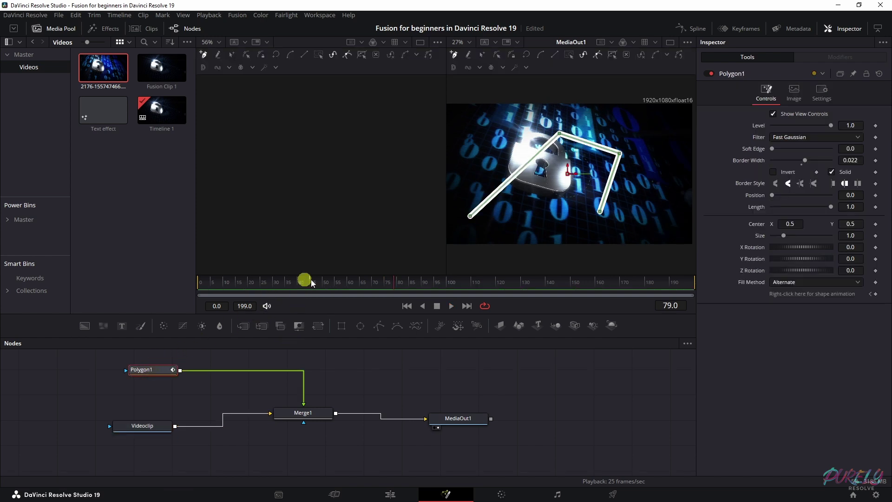
left_click_drag(310, 282, 264, 294)
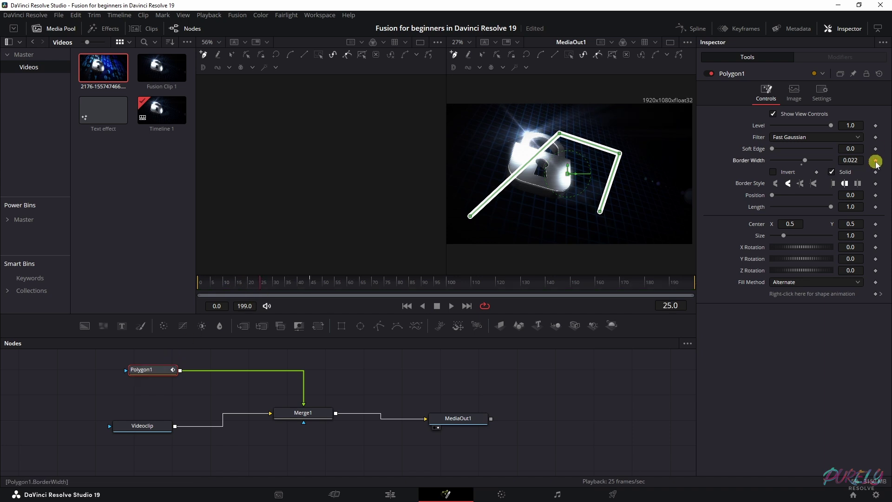
left_click(875, 207)
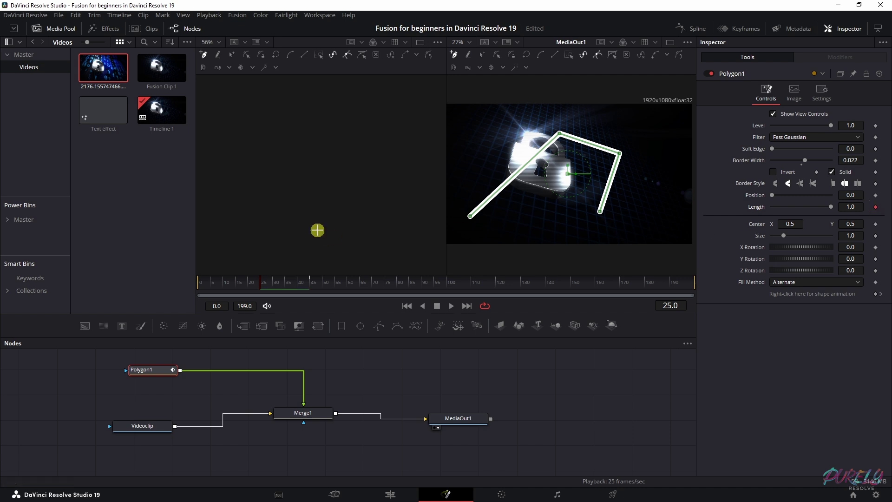
left_click_drag(263, 282, 197, 285)
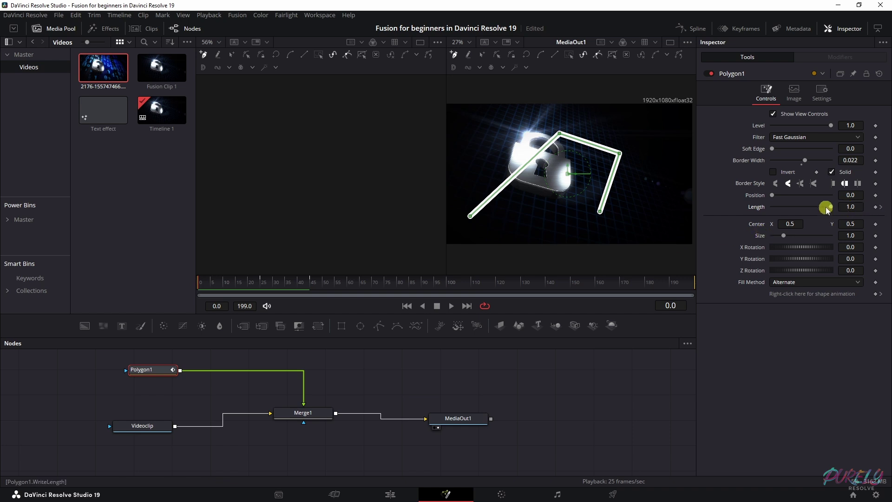
left_click_drag(830, 207, 753, 208)
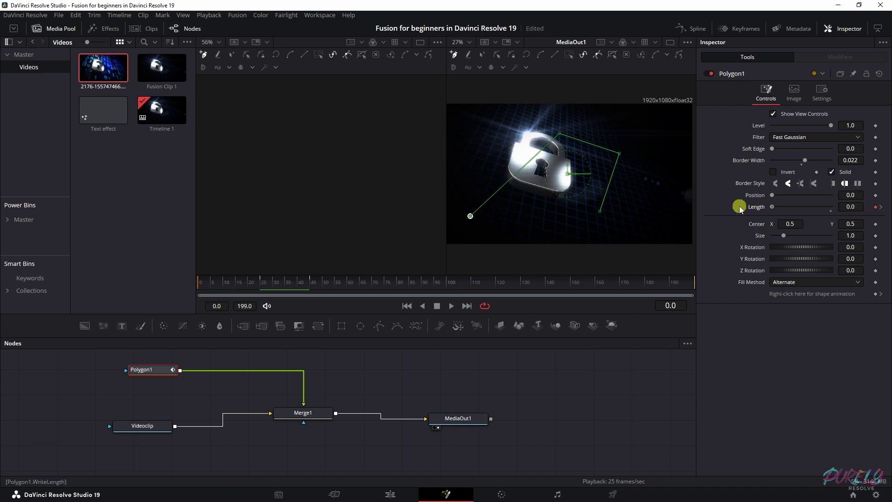
left_click(212, 281)
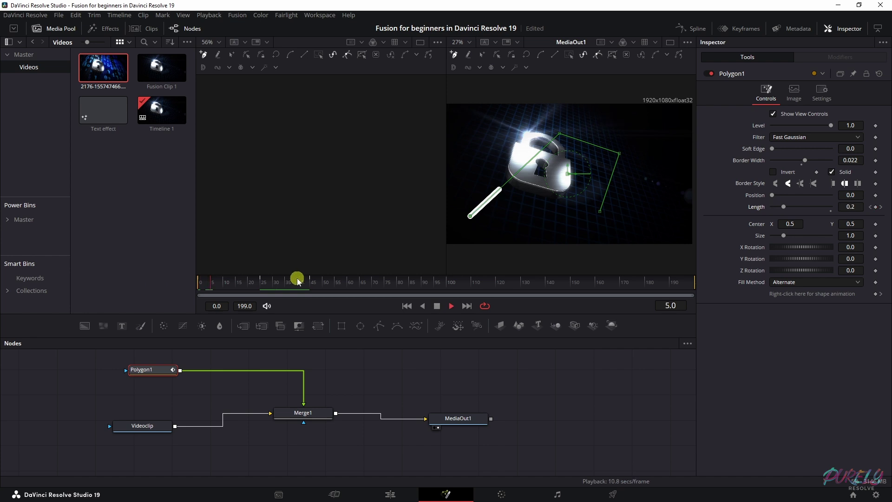
key("space")
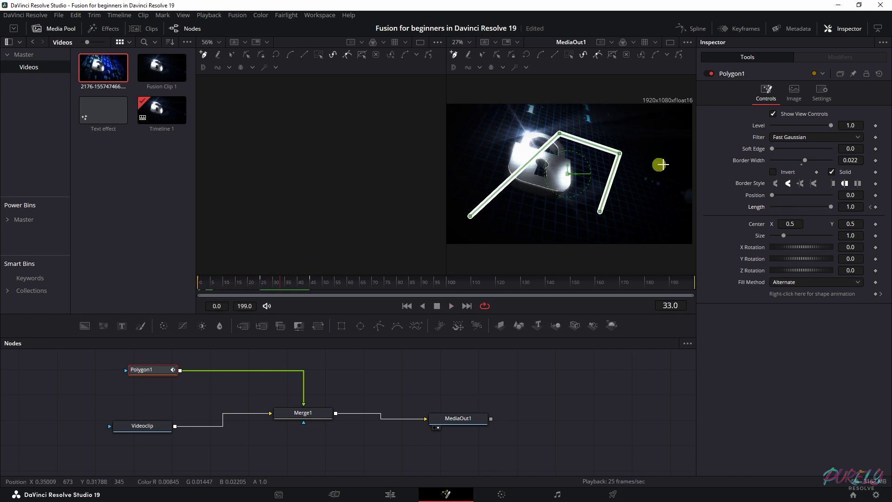
Keyframe Polygon1's Length at 1.0 and Position at 0.0 on frame 50, and set Position to 1.0 at frame 75.
left_click(261, 281)
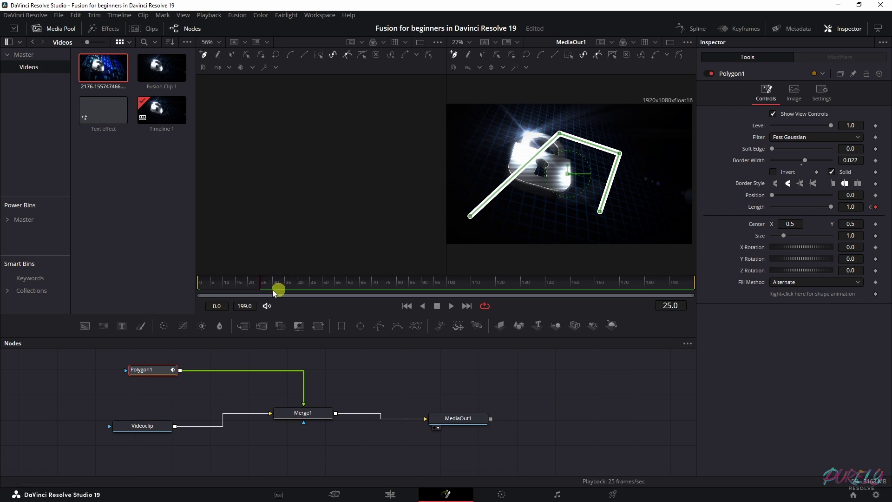
left_click_drag(261, 286, 324, 282)
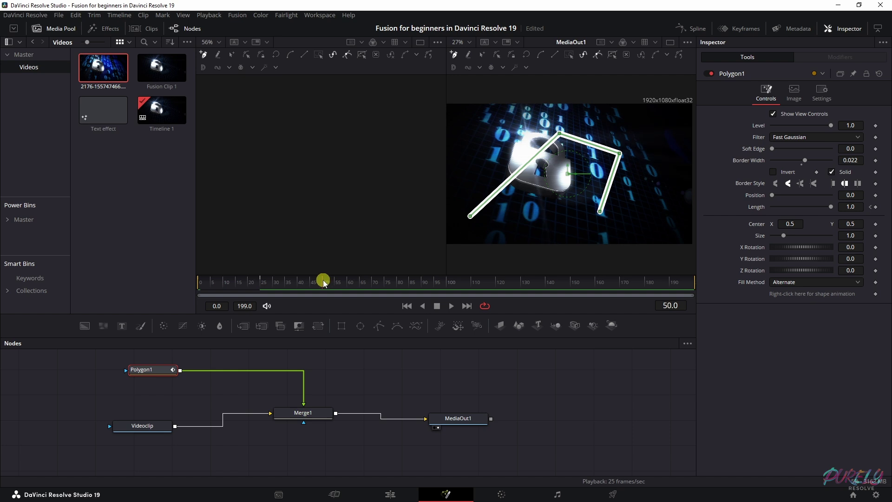
left_click(876, 206)
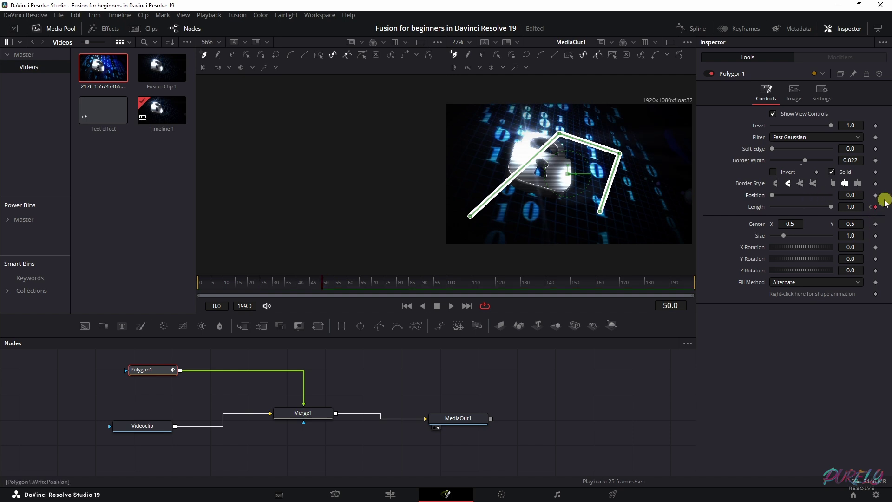
left_click(876, 196)
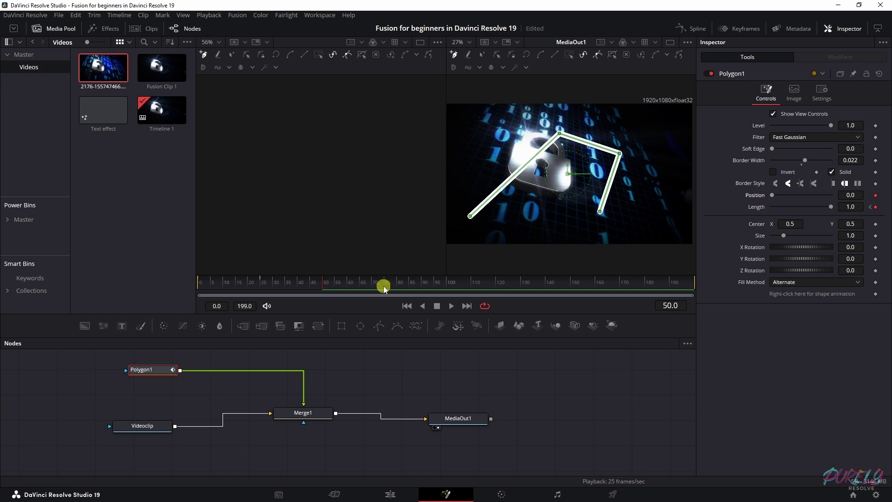
left_click(384, 286)
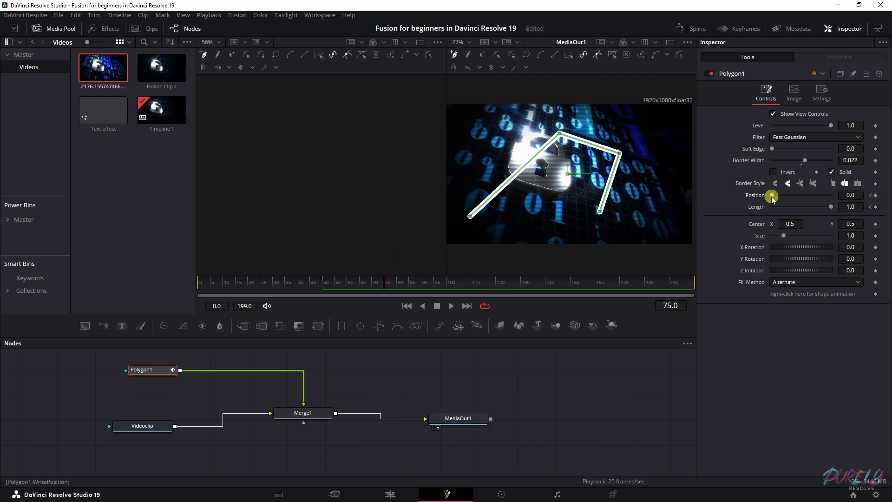
left_click_drag(773, 197, 858, 198)
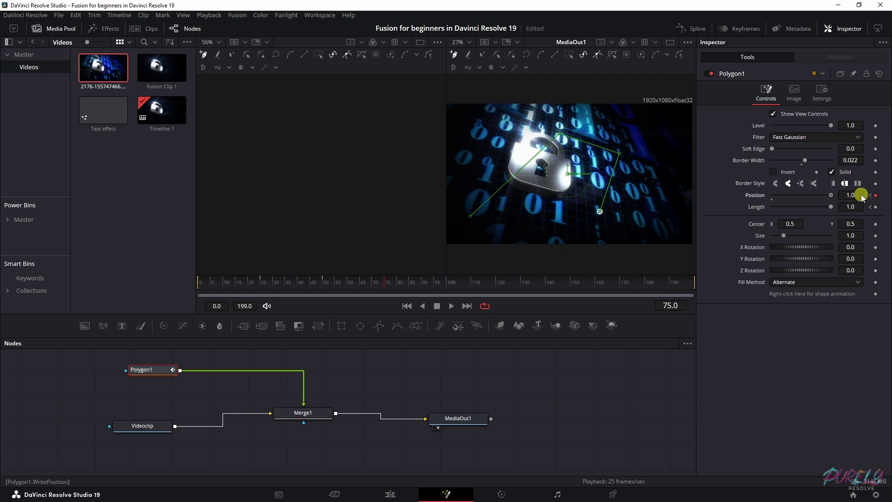
Play back the full polygon line animation from the start of the composition until past frame 75.
left_click(204, 282)
key("space")
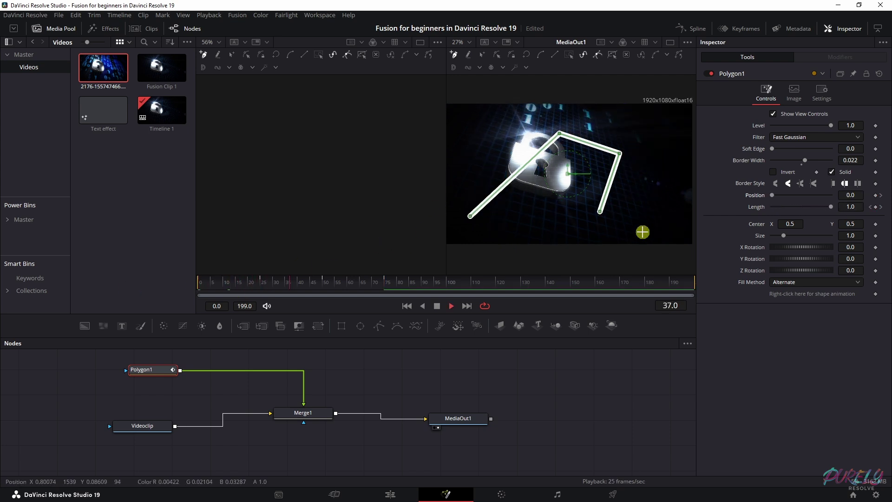
key("space")
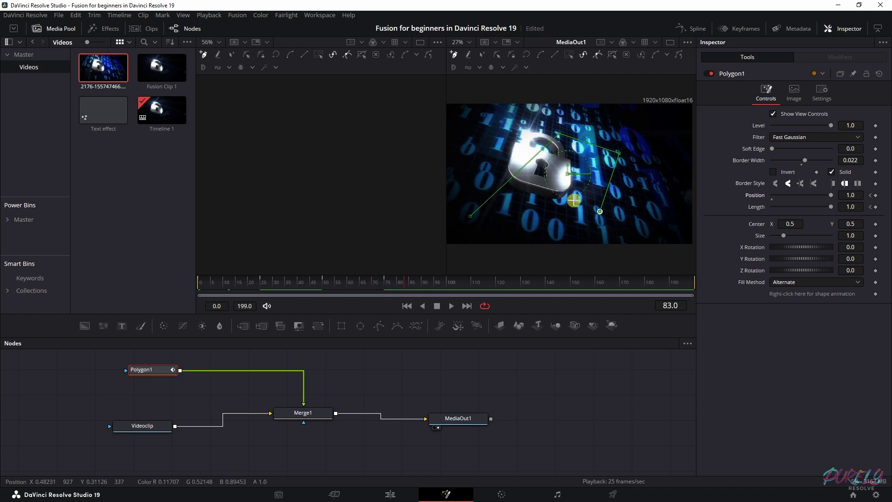
Keyframe Polygon1's Border Width at 0.022 on frame 0.
left_click(142, 426)
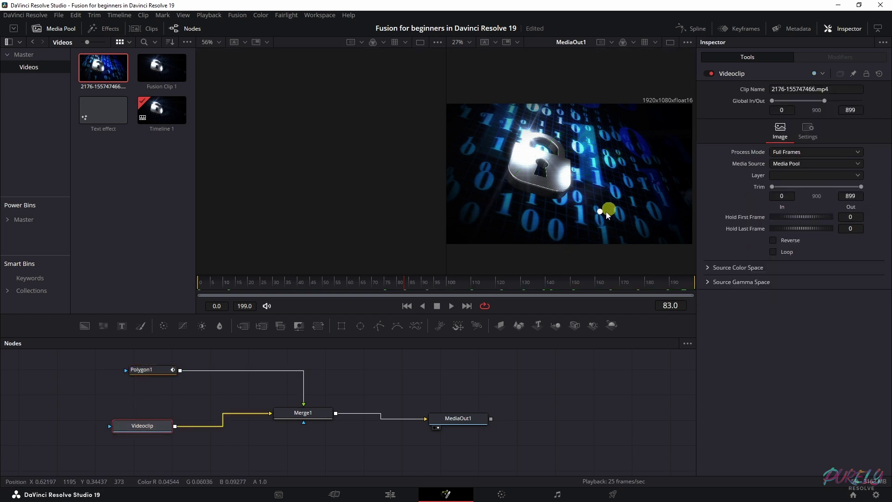
left_click(134, 369)
left_click(215, 291)
left_click_drag(215, 290, 154, 289)
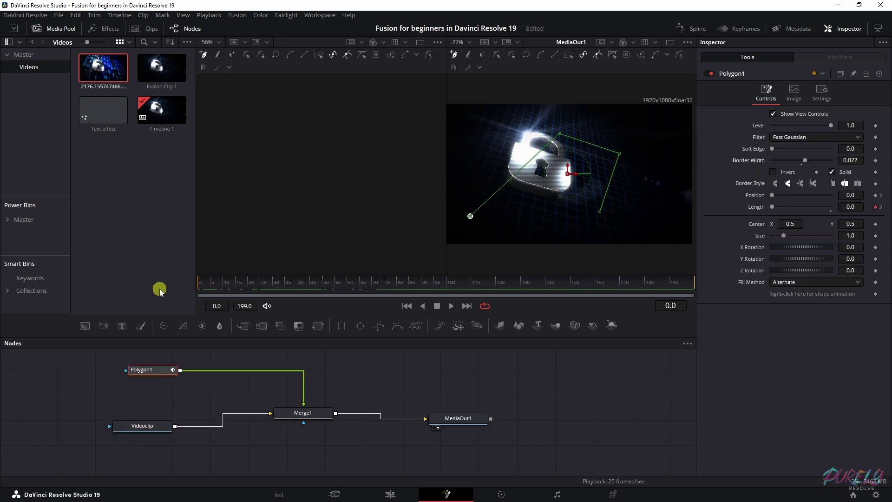
left_click(875, 160)
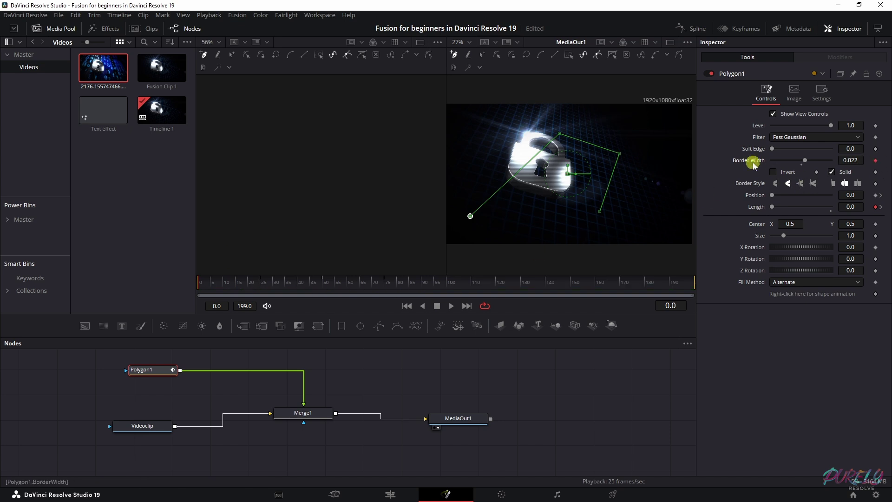
Keyframe Polygon1's Border Width at 0.022 on frame 75, lower the width to hide the leftover dot, and play back the animation.
left_click(383, 284)
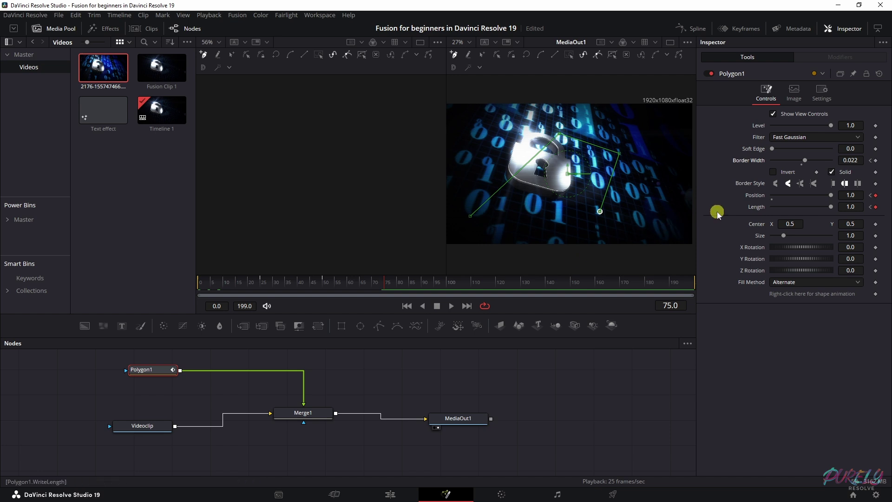
left_click(876, 161)
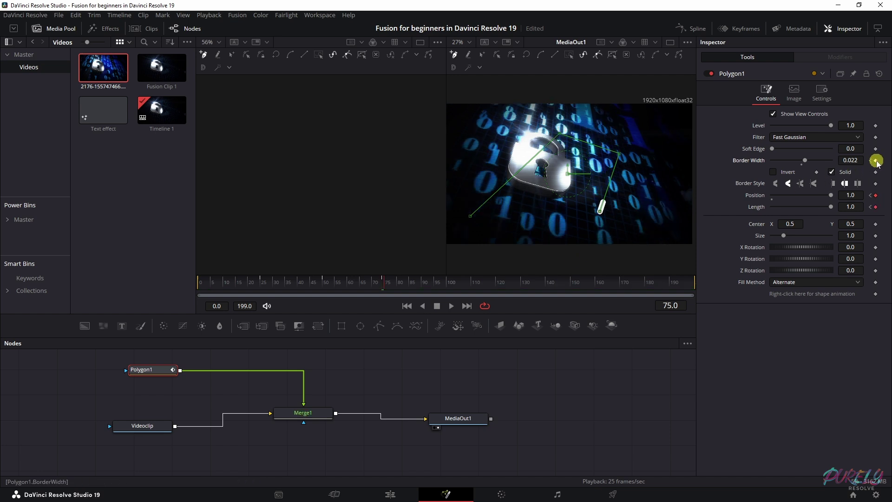
left_click_drag(803, 168, 798, 172)
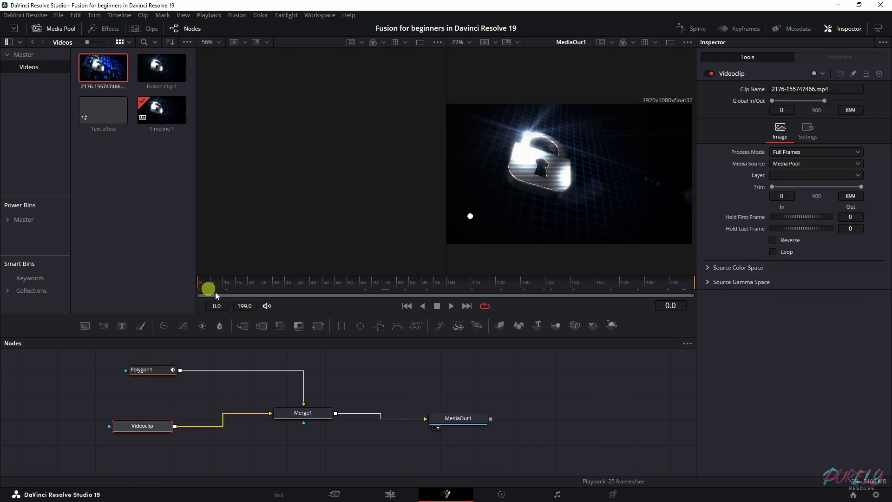
key("space")
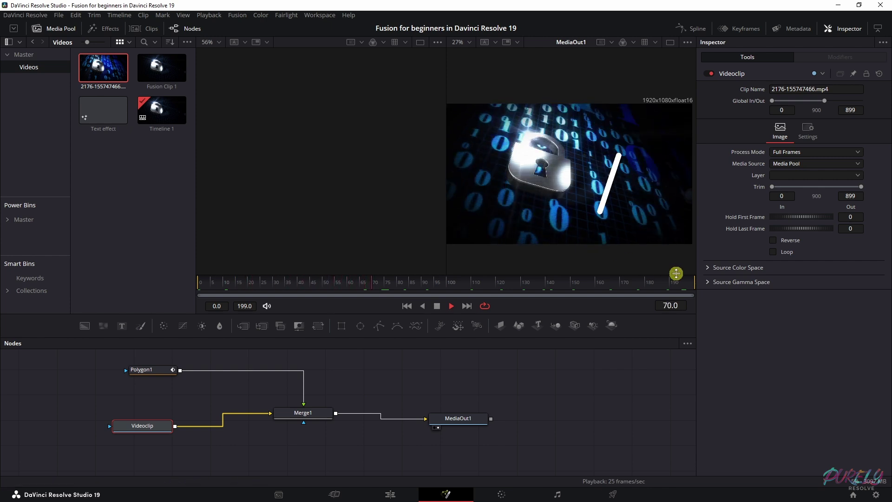
key("space")
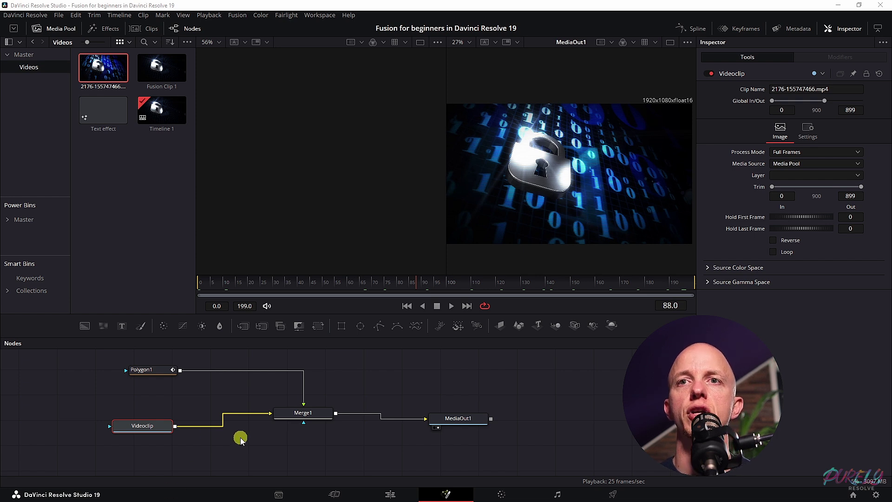
Delete the Polygon1 node and line up Videoclip with Merge1.
left_click(152, 370)
key("Delete")
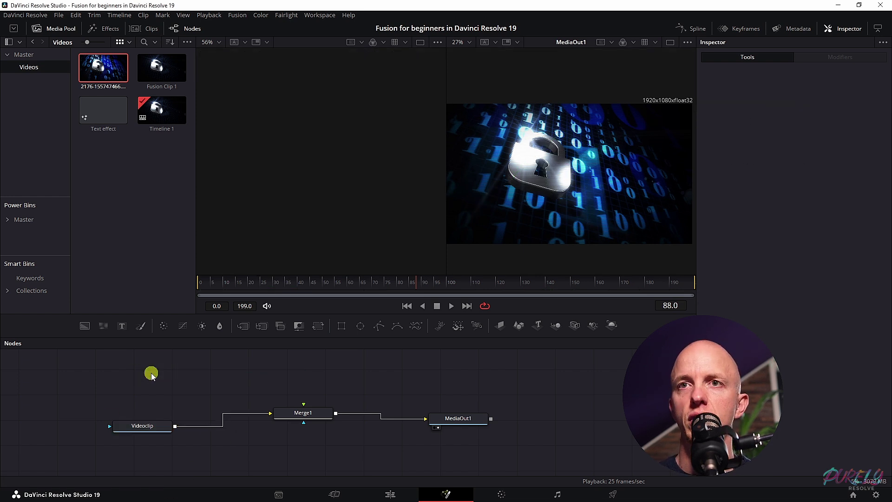
left_click_drag(303, 413, 306, 413)
left_click_drag(144, 427, 143, 415)
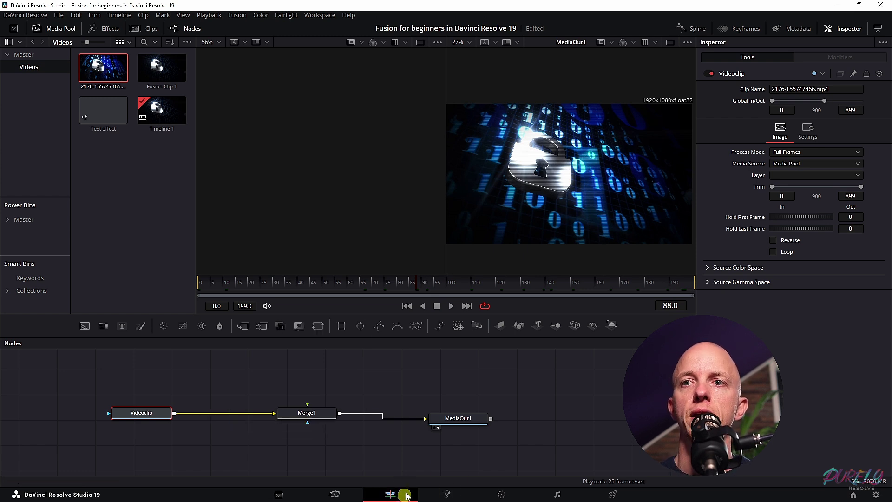
On the Color page, reposition node 01 and paint a Magic Mask object stroke over the padlock and the surrounding digits.
left_click(390, 494)
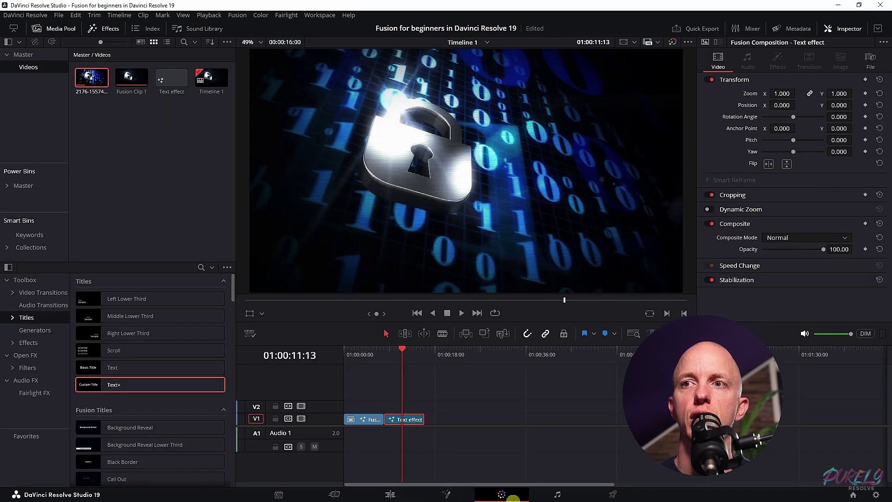
left_click(499, 493)
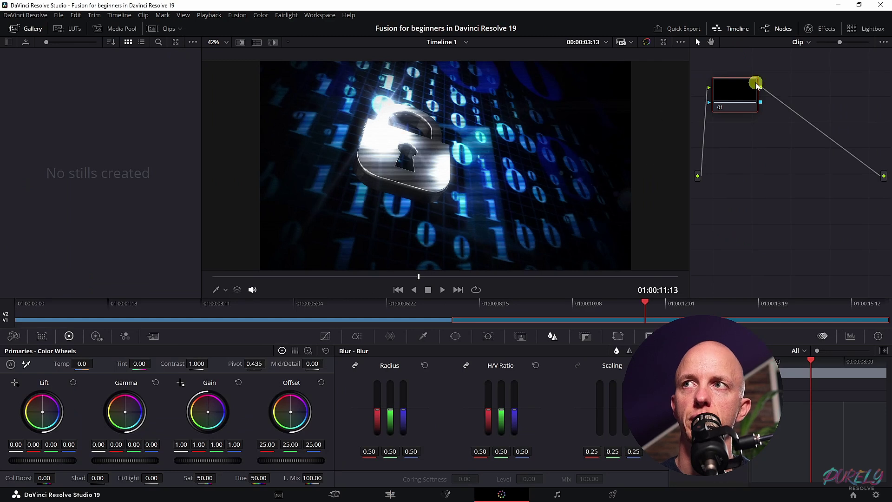
left_click_drag(739, 92, 753, 124)
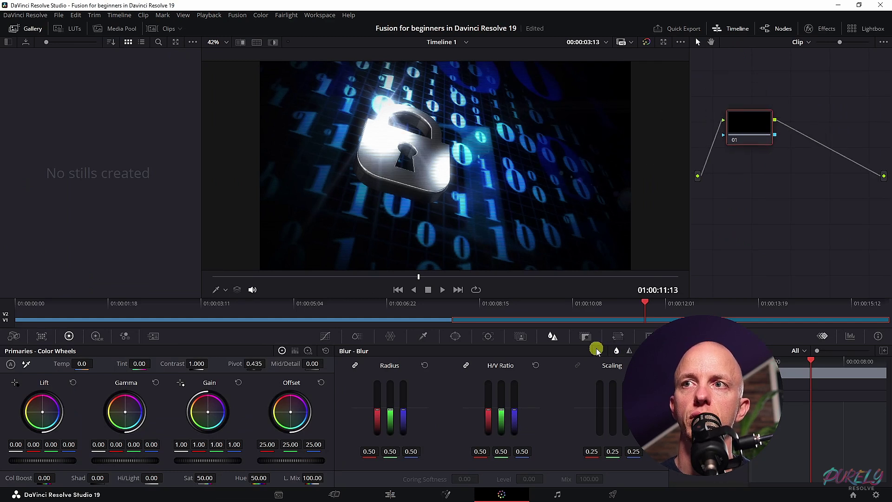
left_click(520, 336)
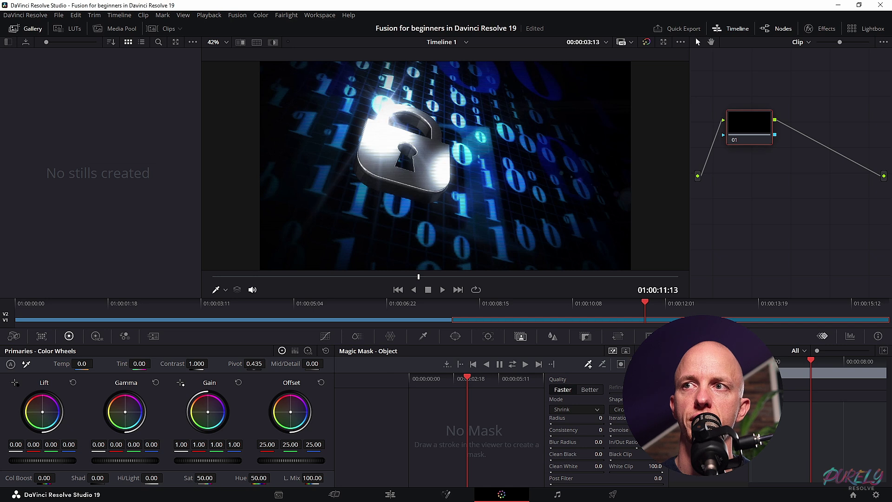
mouse_move(466, 235)
left_mouse_down()
mouse_move(469, 208)
mouse_move(372, 142)
mouse_move(421, 98)
mouse_move(497, 155)
mouse_move(518, 210)
left_mouse_up()
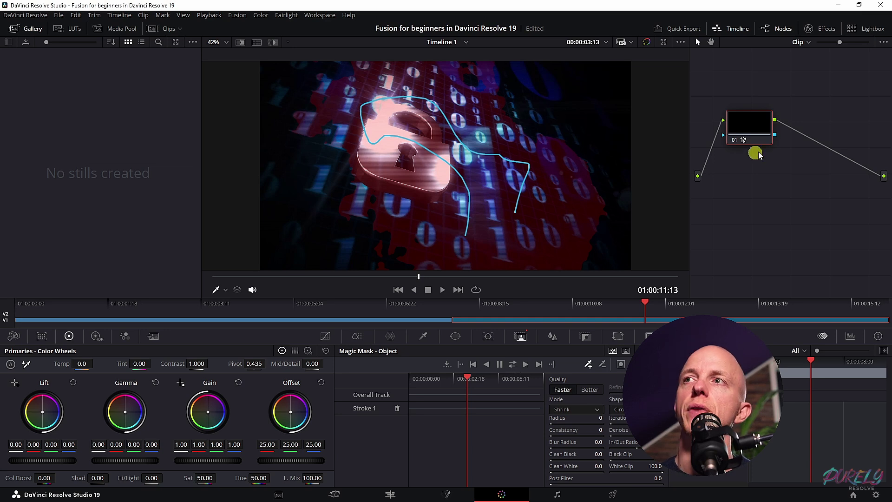
Add an alpha output to the color node graph and connect node 01's alpha to it.
right_click(791, 209)
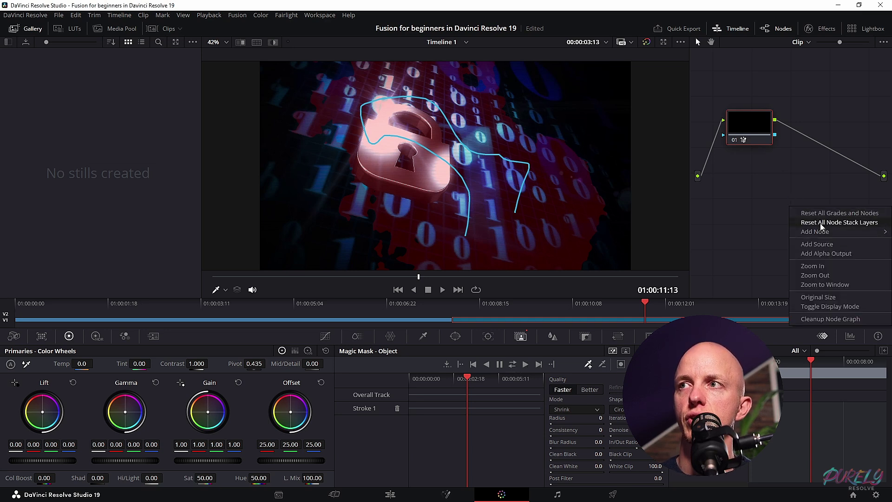
left_click(821, 254)
left_click_drag(775, 135, 884, 195)
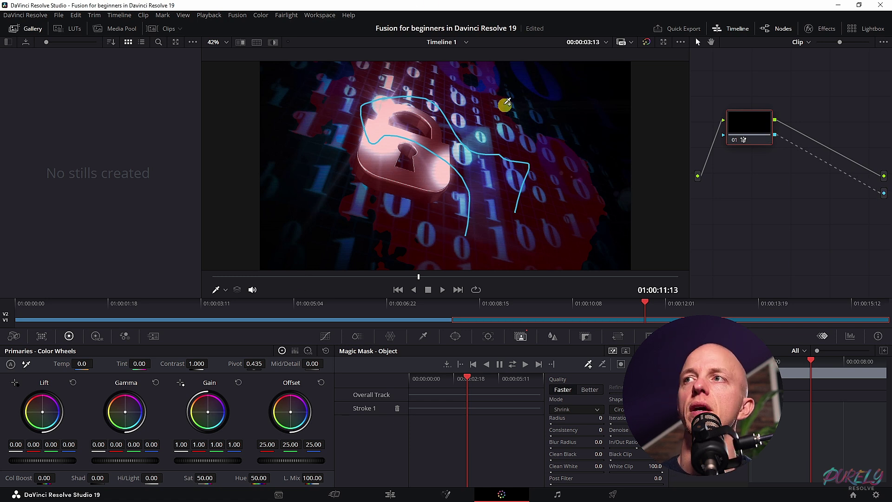
Undo the alpha connection, the alpha output and the Magic Mask stroke.
key("ctrl+z")
key("ctrl+z")
key("ctrl+z")
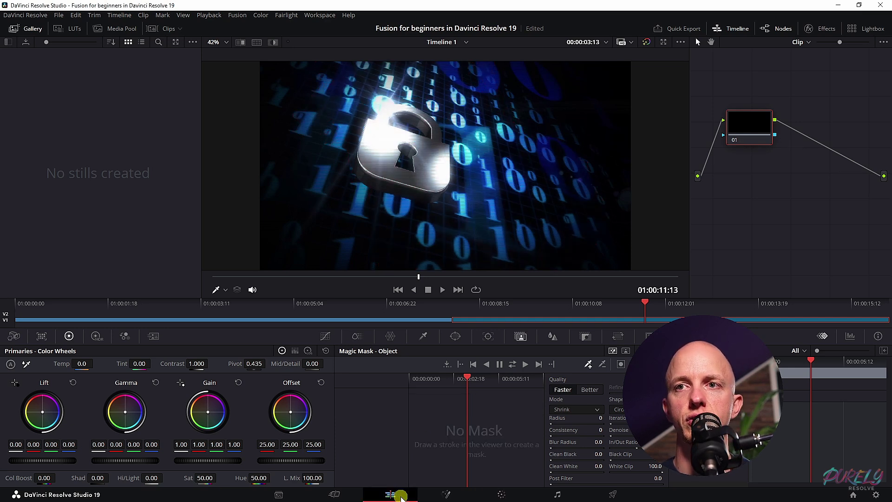
Try the clip's Zoom and a Position X of -75 on the Edit page, reset both, and return to the Fusion page.
left_click(397, 493)
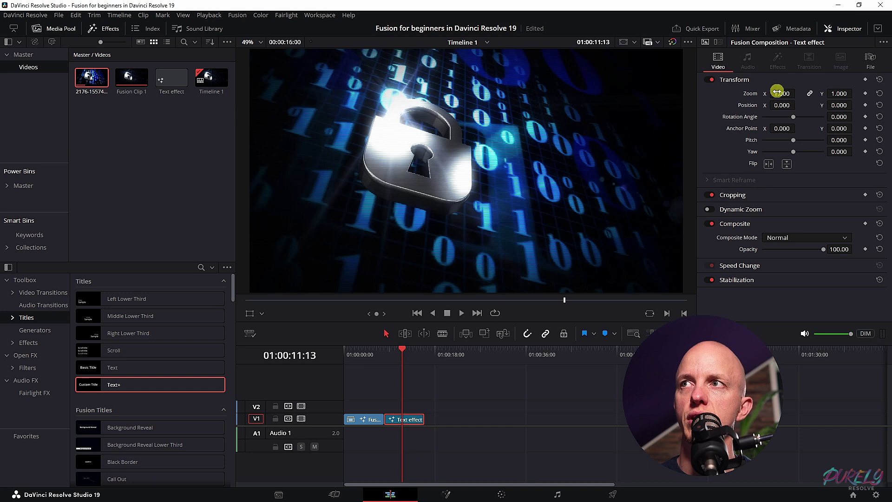
mouse_move(782, 93)
left_mouse_down()
mouse_move(737, 99)
mouse_move(789, 106)
left_mouse_up()
left_click(879, 93)
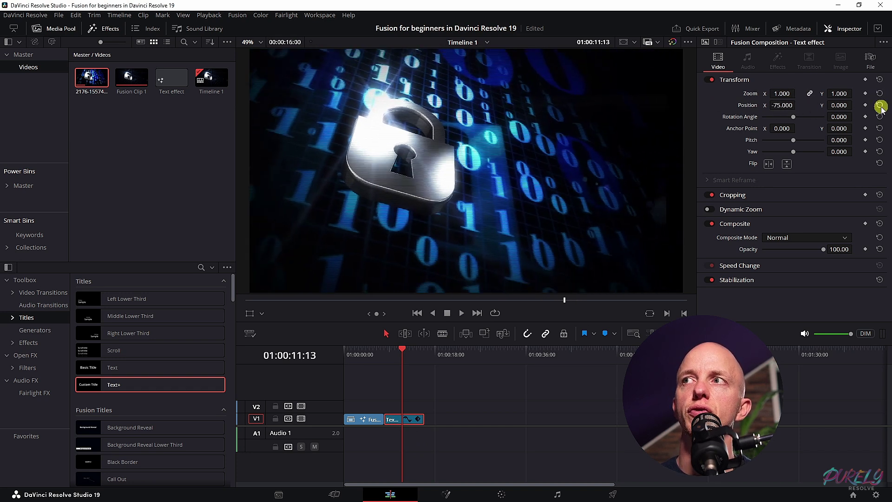
left_click(879, 105)
left_click(501, 494)
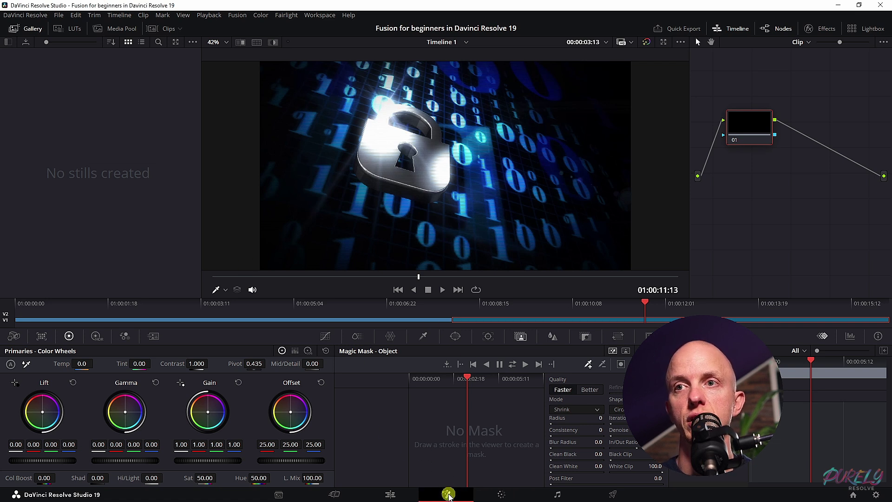
left_click(447, 493)
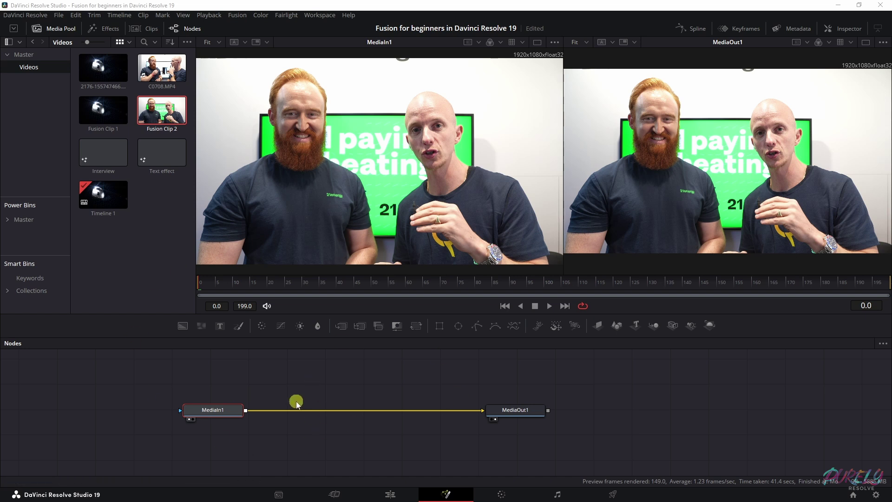
Insert a Magic Mask node between MediaIn1 and MediaOut1.
left_click(497, 409)
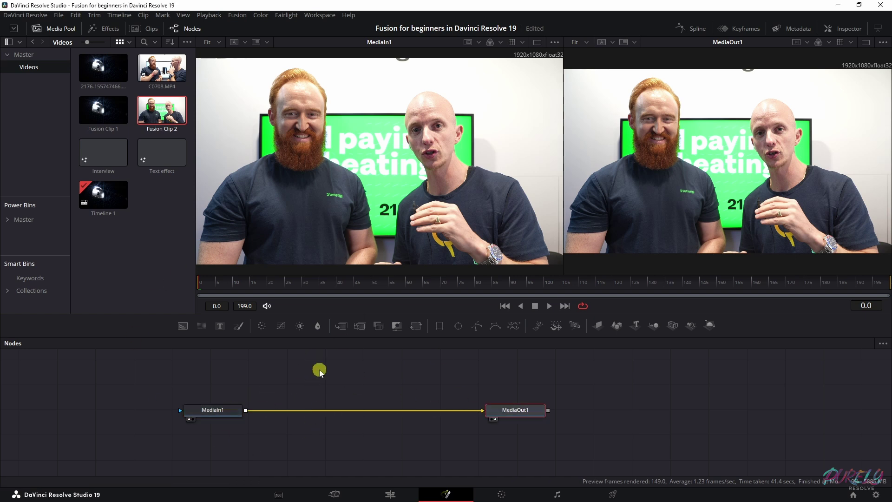
left_click(202, 411)
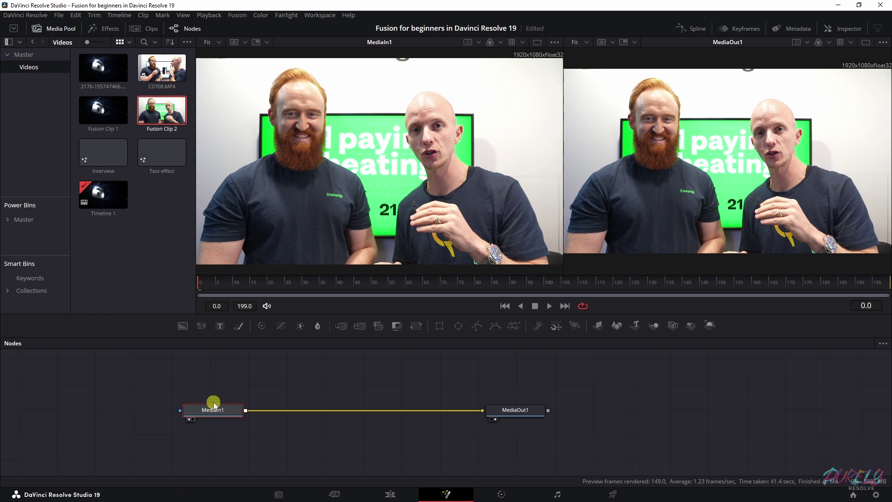
key("shift+space")
type("magic")
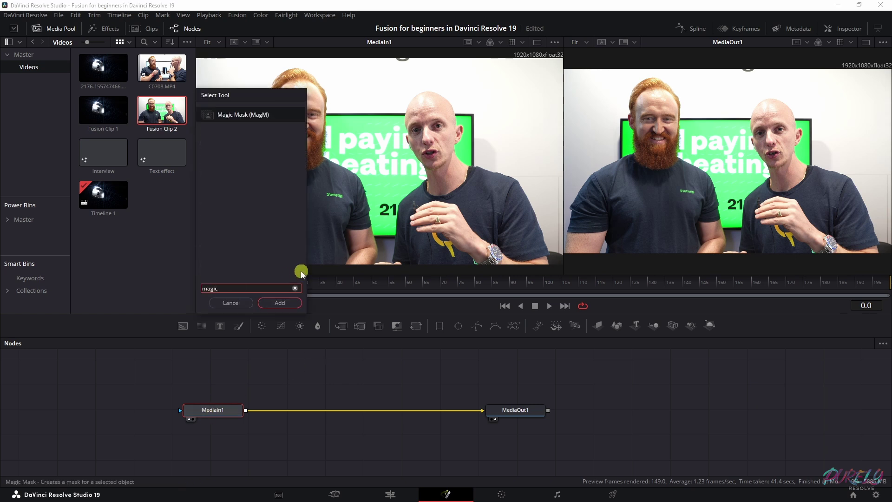
left_click(278, 305)
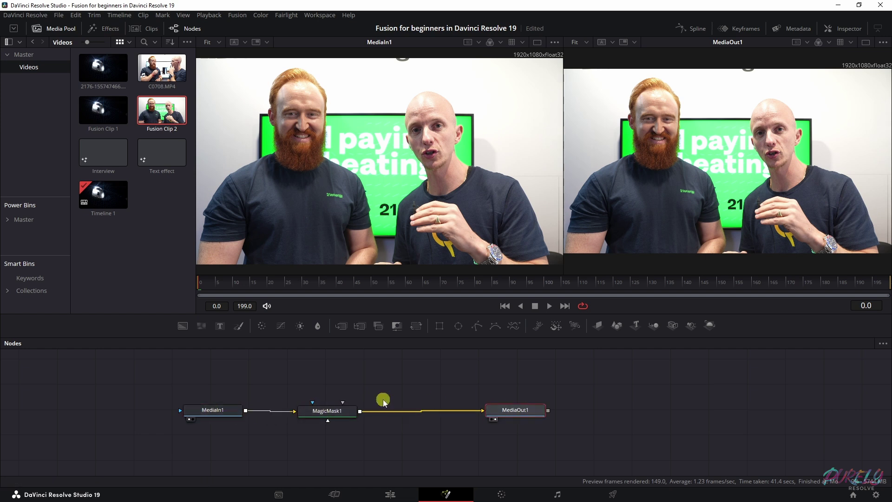
Show MagicMask1's settings and paint mask strokes over both men in the MediaIn1 view.
left_click(320, 410)
left_click(846, 29)
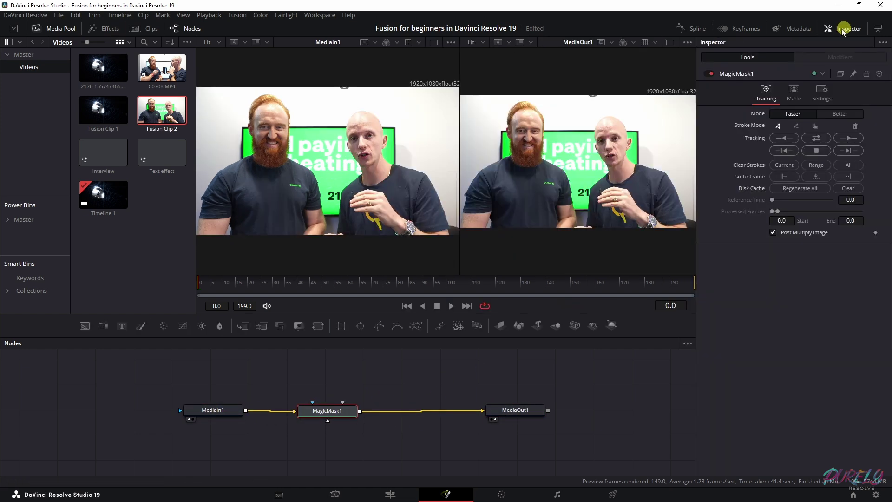
mouse_move(402, 217)
left_mouse_down()
mouse_move(432, 227)
mouse_move(399, 175)
mouse_move(381, 172)
mouse_move(367, 121)
mouse_move(358, 132)
mouse_move(371, 184)
mouse_move(354, 214)
mouse_move(379, 227)
left_mouse_up()
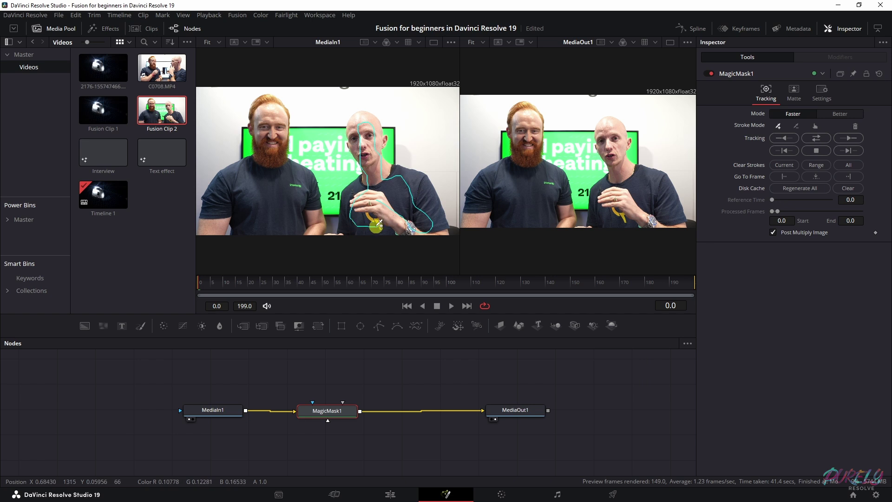
mouse_move(315, 232)
left_mouse_down()
mouse_move(284, 163)
mouse_move(275, 102)
mouse_move(263, 151)
mouse_move(210, 226)
mouse_move(227, 222)
mouse_move(239, 194)
mouse_move(245, 223)
mouse_move(299, 226)
left_mouse_up()
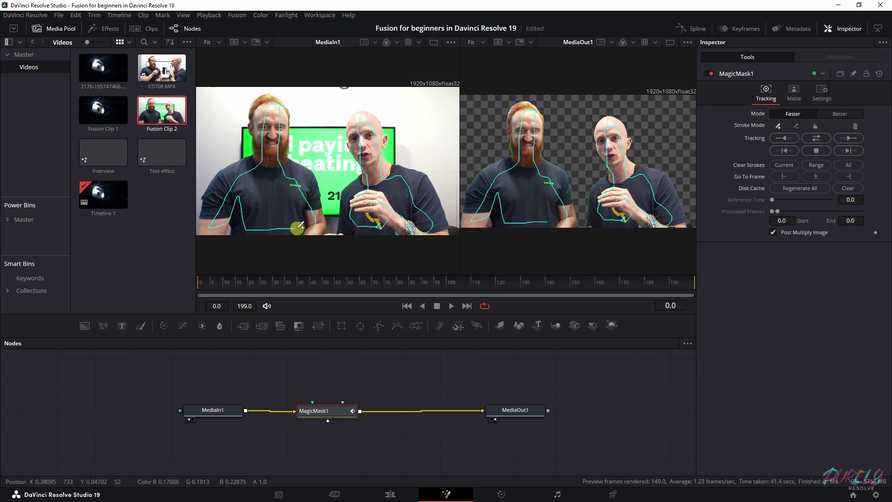
Set MagicMask1's mode to Better, track the mask in both directions, and shift the node closer to MediaOut1.
left_click(839, 113)
left_click(816, 149)
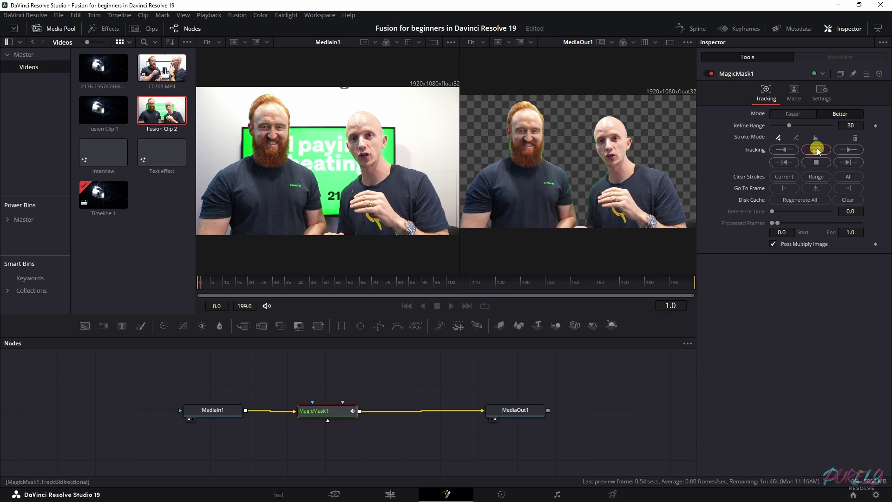
left_click_drag(301, 411, 322, 412)
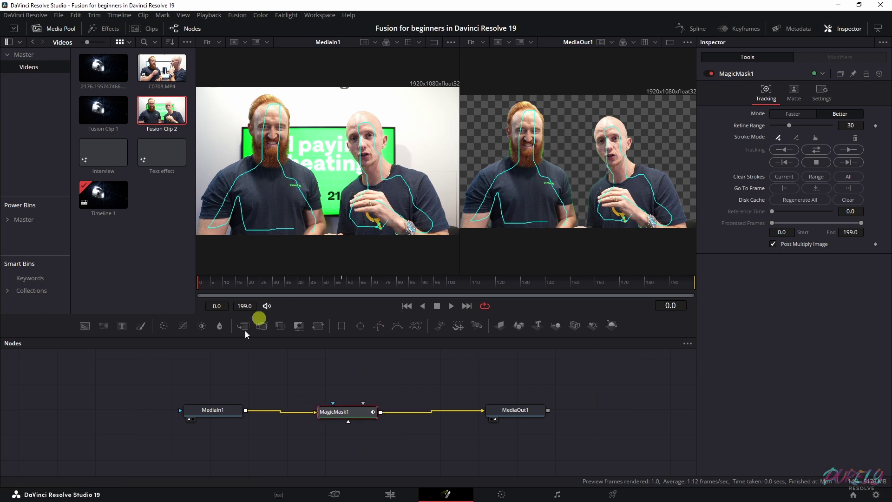
Add a Background node and merge it behind the cutout, with MagicMask1 feeding Merge1's foreground and Background1 its background.
left_click(85, 325)
left_click_drag(338, 438, 338, 453)
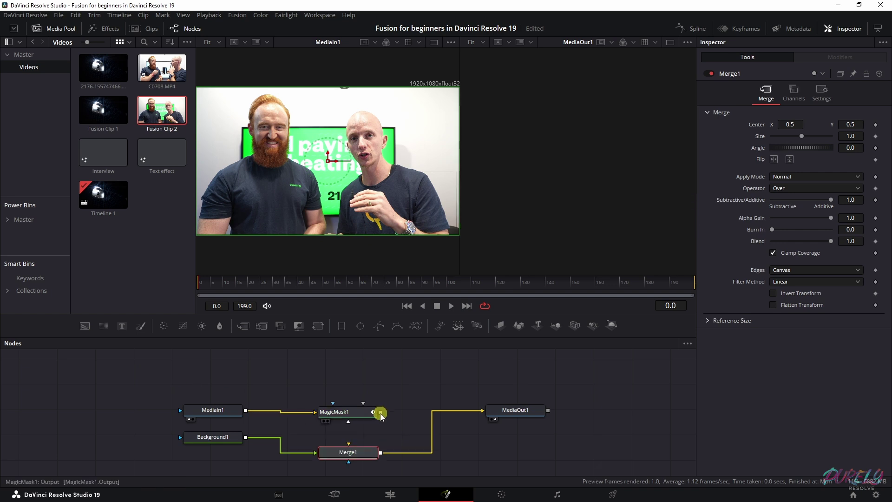
left_click_drag(381, 415, 348, 464)
left_click(227, 444)
left_click_drag(218, 443, 206, 446)
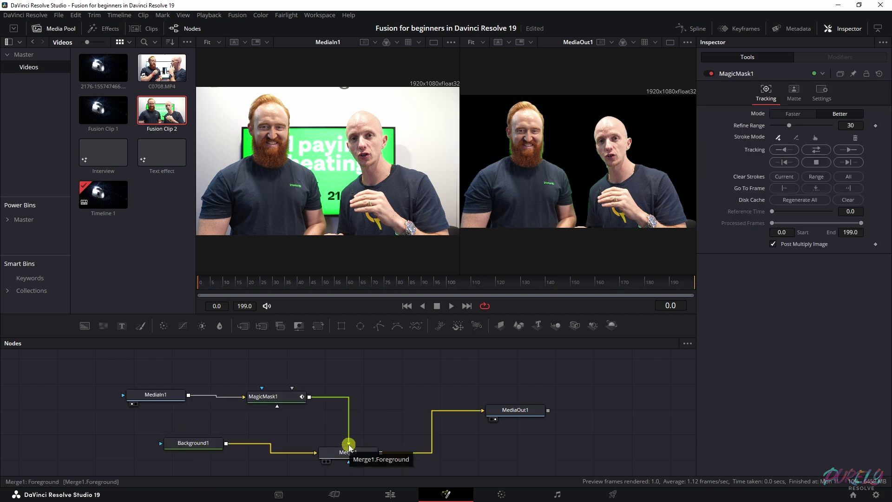
Disconnect Background1 from Merge1 and reconnect it to Merge1's background input.
left_click(193, 443)
left_click(304, 453)
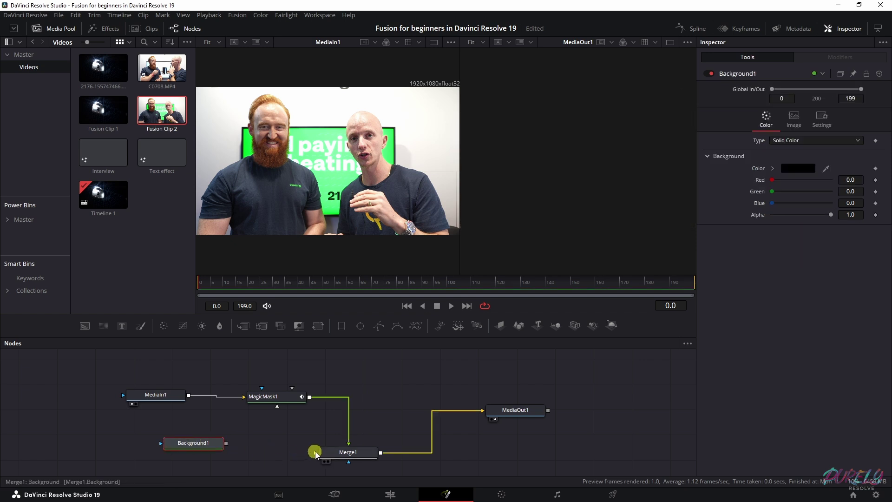
left_click_drag(225, 443, 318, 453)
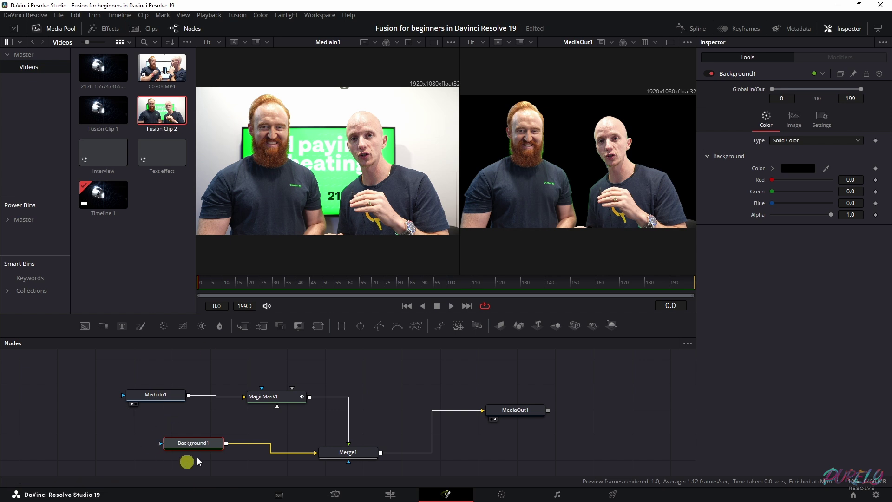
Set Background1's color to pure green (#00ff00).
left_click(800, 170)
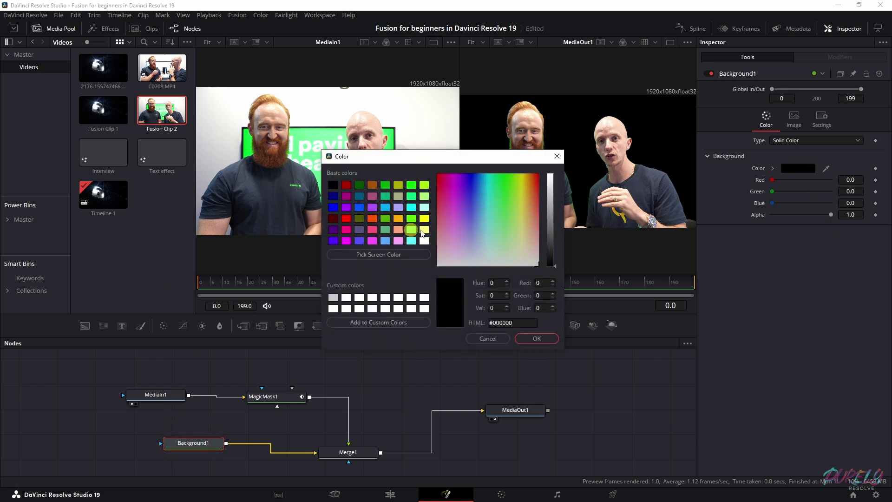
left_click(411, 185)
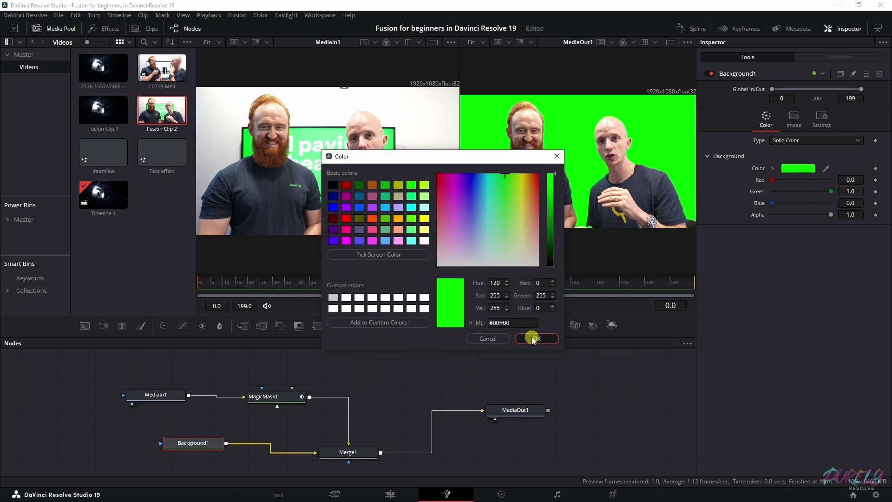
left_click(532, 337)
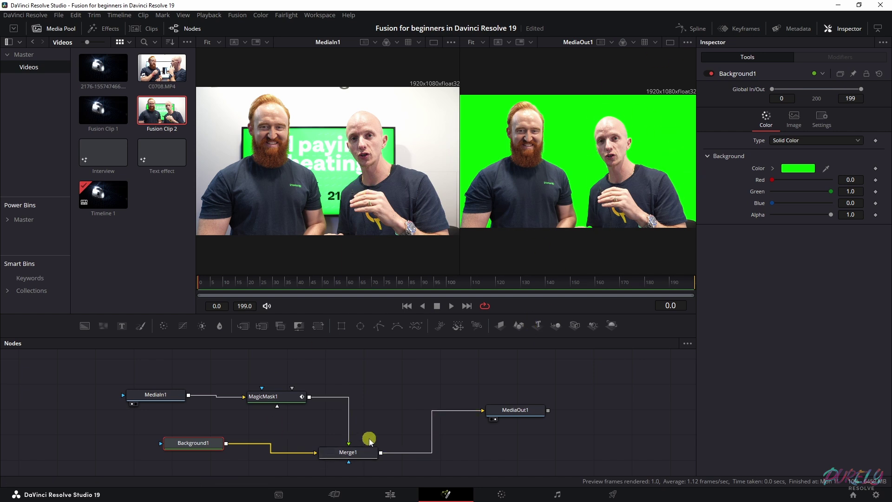
Shift MagicMask1 closer to Merge1 and insert a Transform node between the two.
left_click_drag(283, 399, 315, 401)
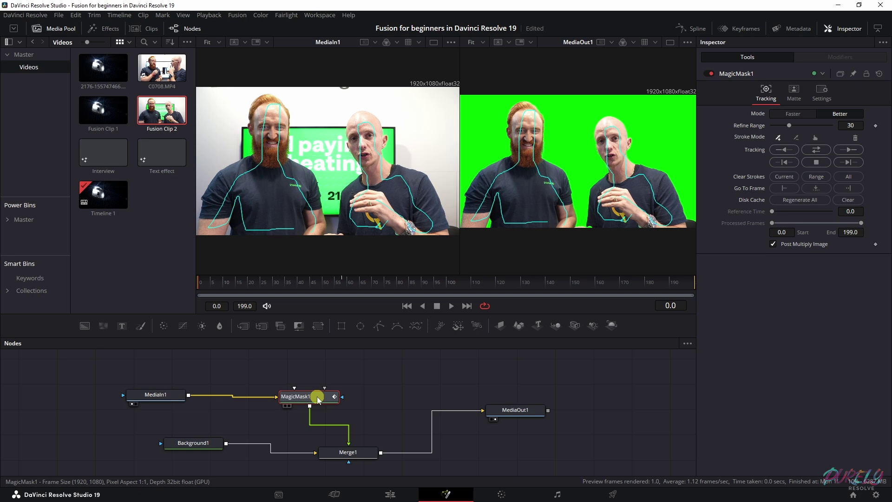
key("shift+space")
type("transform")
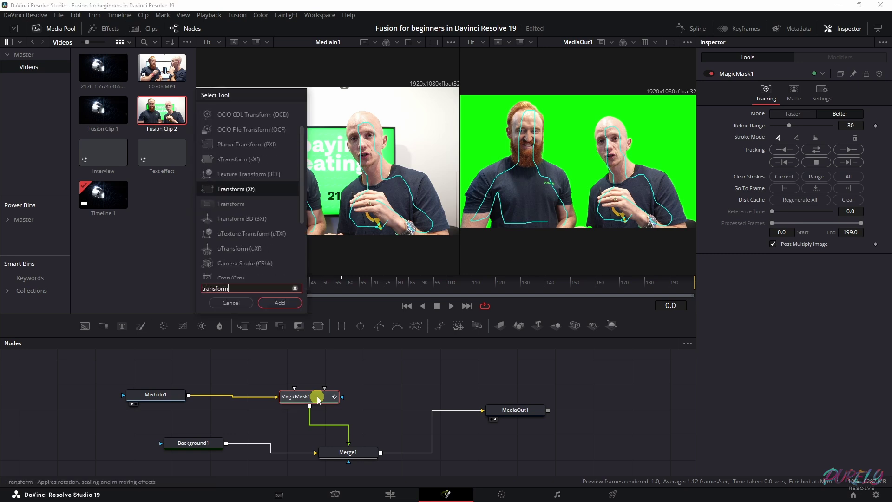
left_click(278, 303)
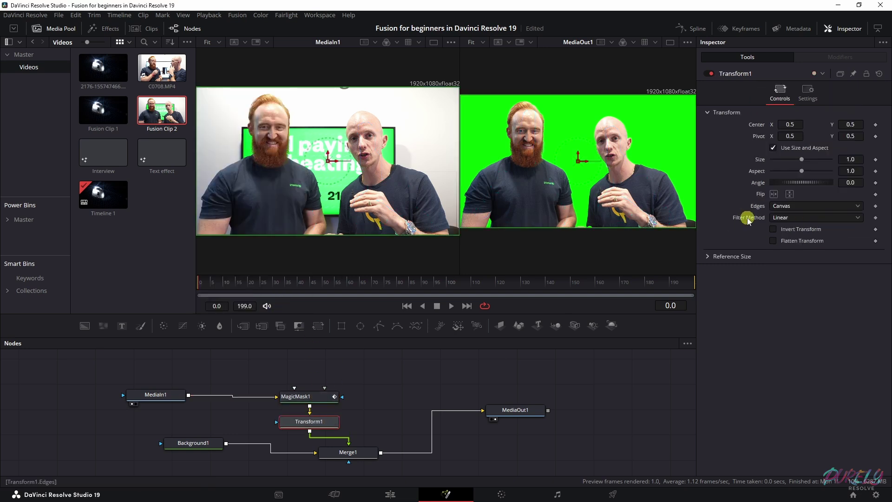
Reposition the cutout with Transform1's center at about X 0.564, Y 0.452, playing the clip to check the shot.
left_click_drag(854, 124, 824, 129)
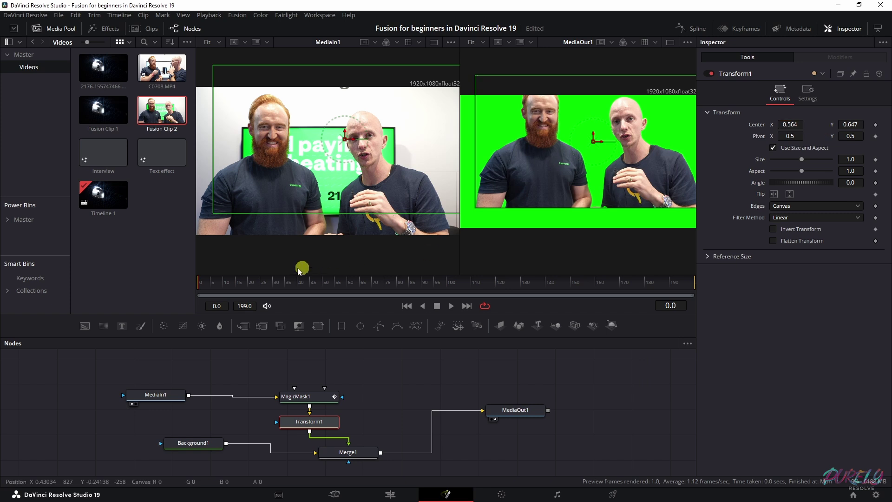
key("space")
left_click_drag(850, 124, 728, 134)
key("space")
left_click_drag(843, 124, 850, 124)
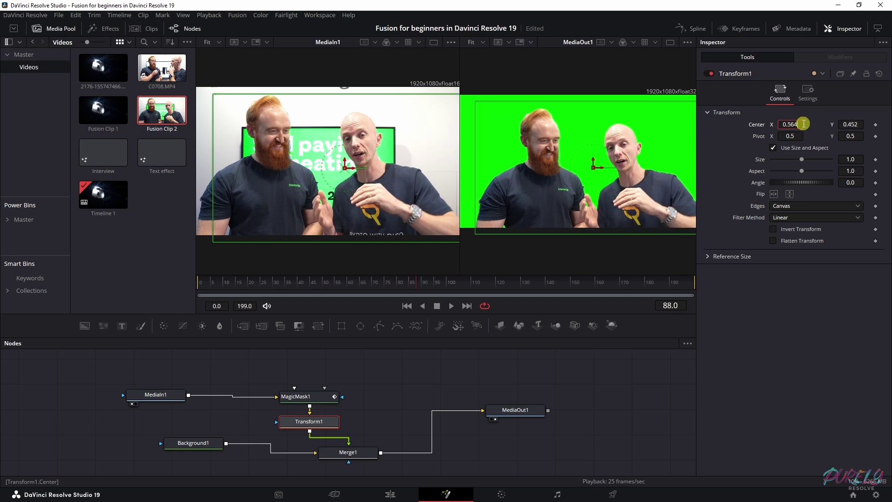
Reset Transform1's center to X 0.5, Y 0.5.
left_click(803, 123)
type("0.5")
key("Return")
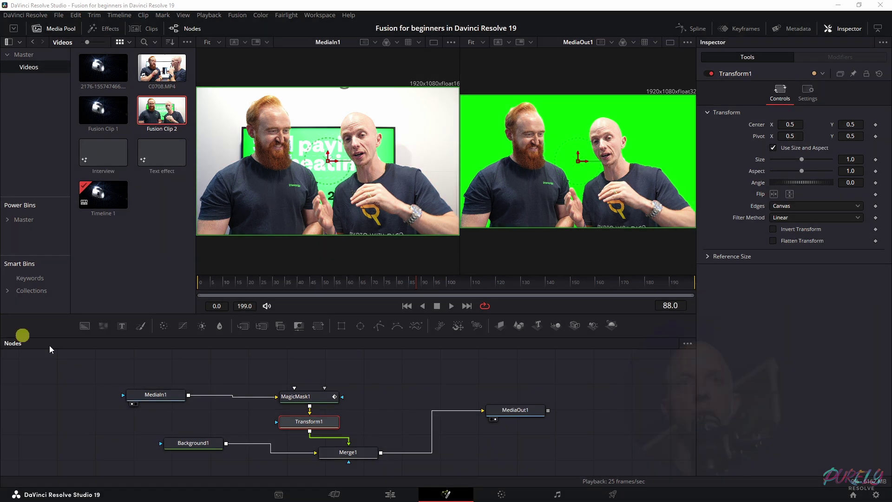
Spread out the node layout by repositioning MediaIn1, MagicMask1 and Transform1 above Merge1.
left_click_drag(132, 394, 100, 383)
left_click_drag(309, 396, 291, 376)
left_click_drag(328, 425, 345, 416)
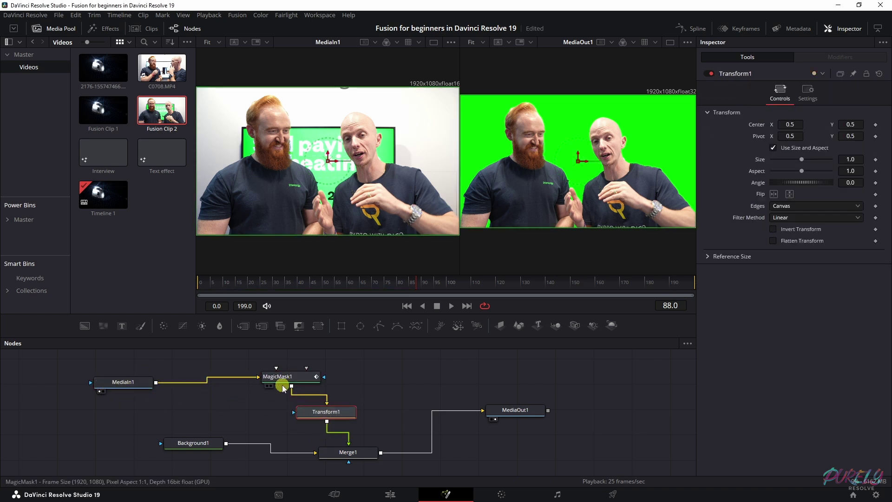
Try Background1 on Merge1's effect mask input, and reconnect it to the background input.
left_click_drag(313, 452, 348, 466)
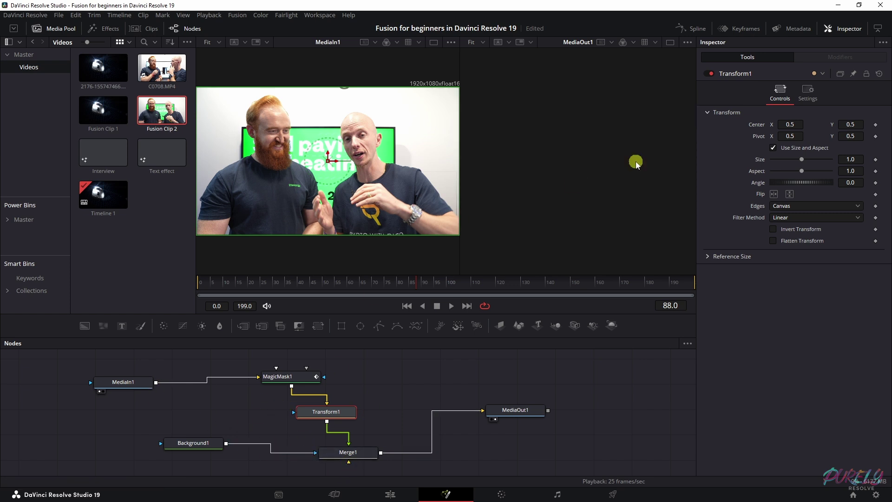
left_click_drag(304, 456, 347, 453)
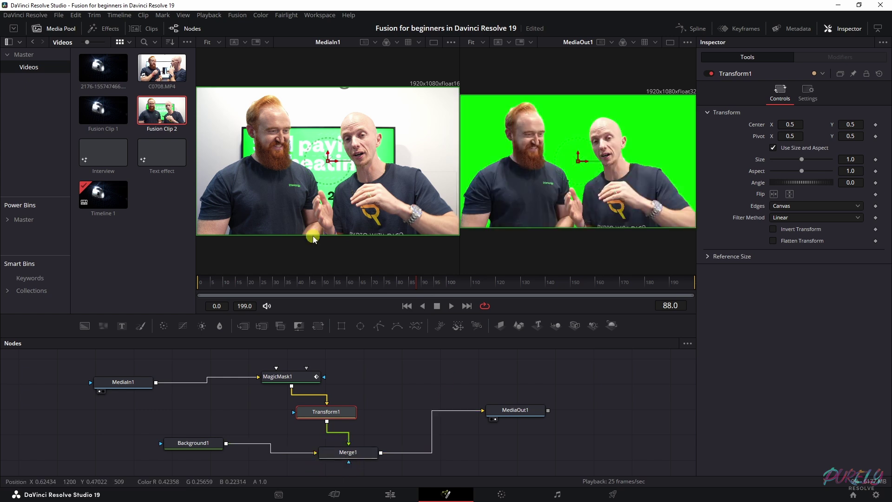